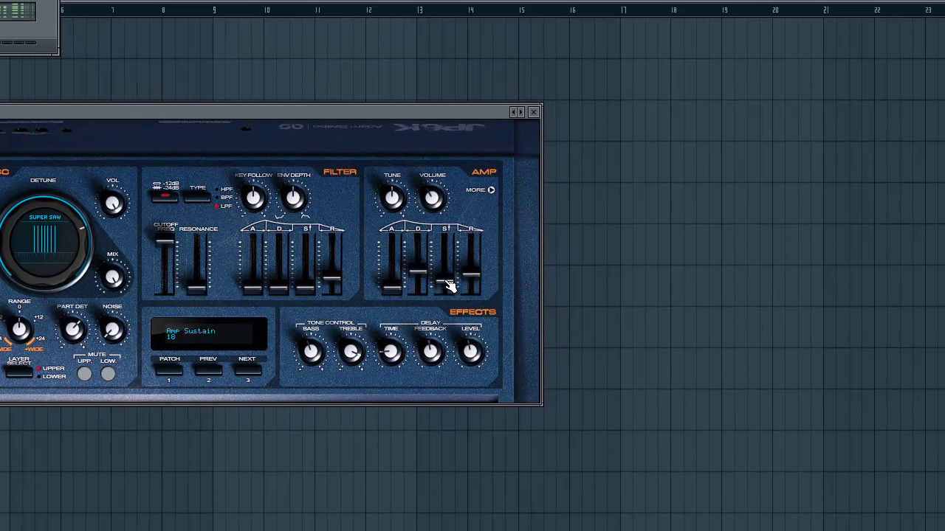
Step: Set the JP6K amp sustain to about 18 and route the JP6K channel to mixer insert 1
left_click_drag(420, 283, 422, 288)
left_click(0, 11)
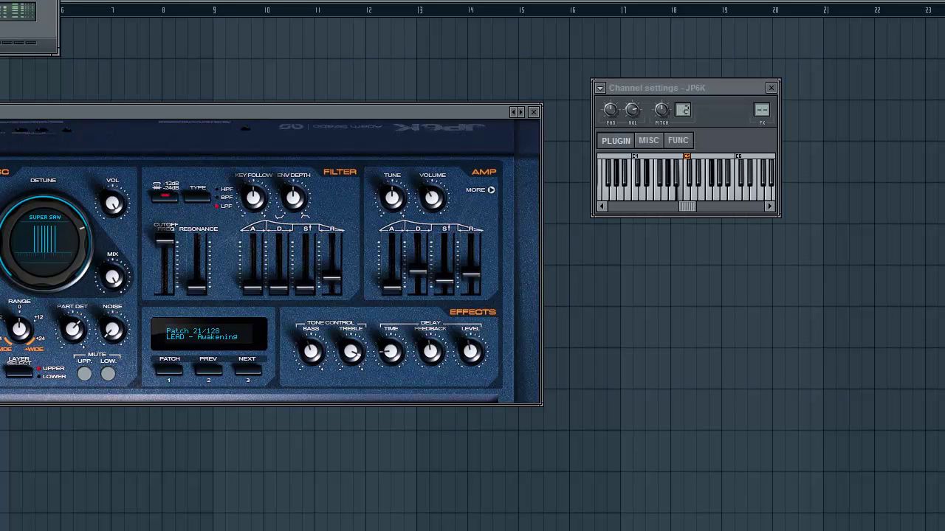
left_click(762, 110)
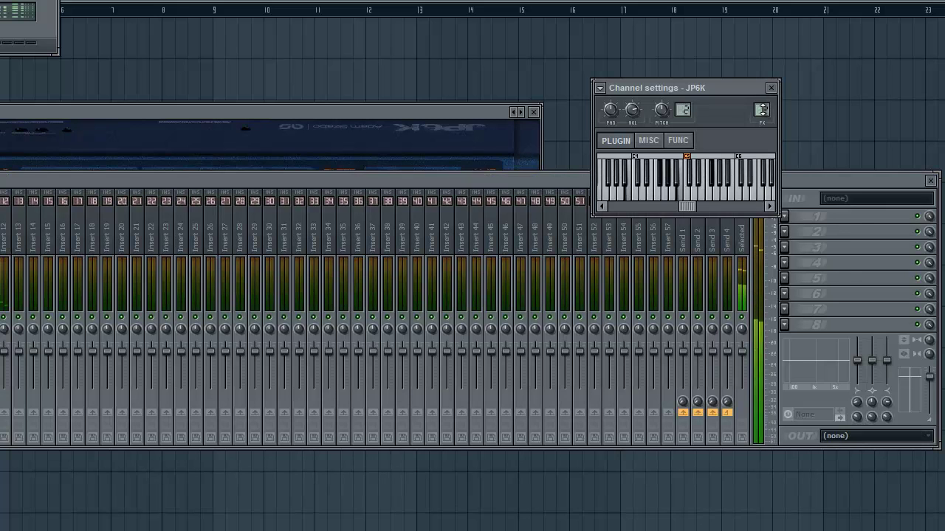
Step: Load the Waves L3-LL Ultra Stereo limiter into the first effect slot of insert 1
left_click(828, 234)
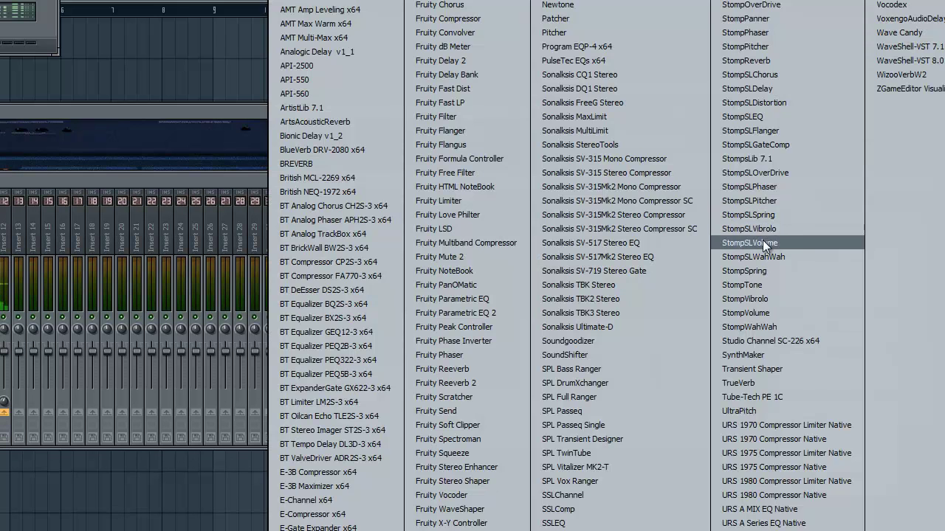
left_click(909, 61)
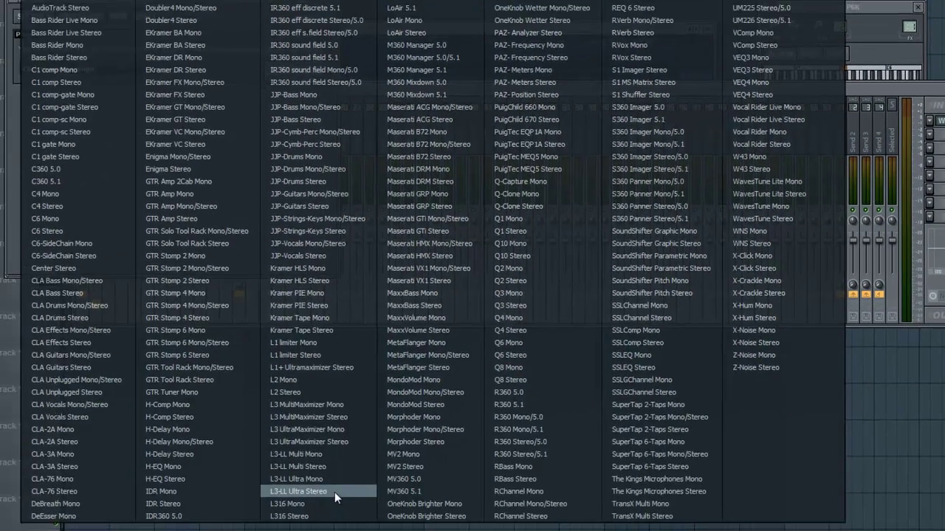
left_click(334, 493)
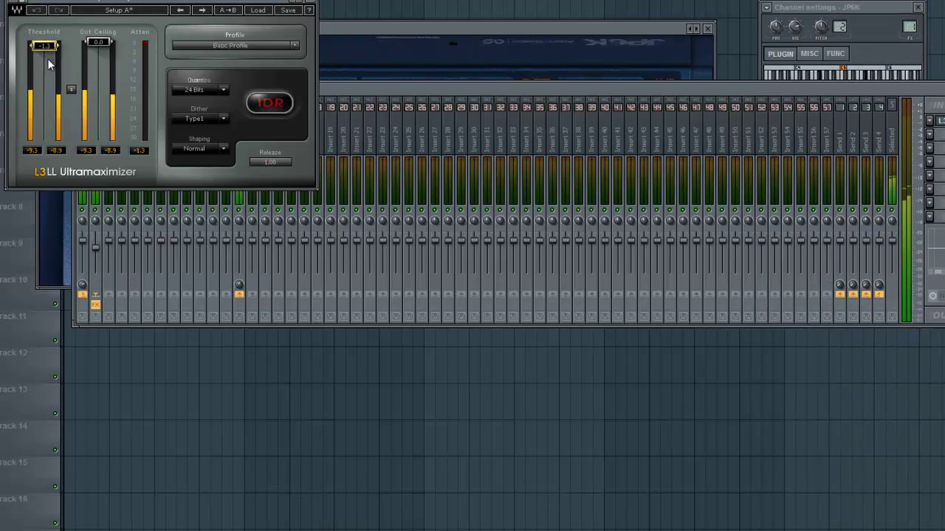
Step: Set the L3-LL limiter's threshold to about -5.9 and its output ceiling to -1.5, and close its editor
mouse_move(46, 96)
left_mouse_down()
mouse_move(41, 113)
mouse_move(42, 102)
left_mouse_up()
left_click_drag(91, 72, 92, 82)
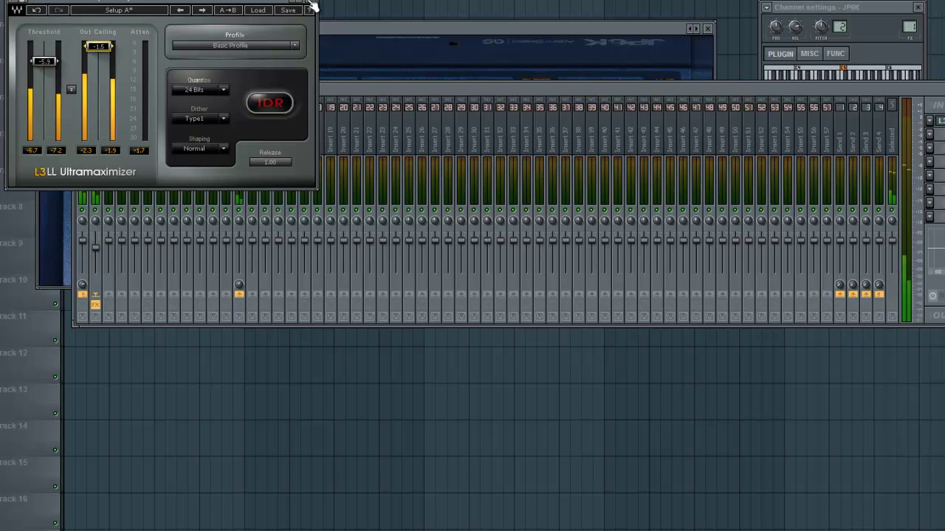
left_click(309, 2)
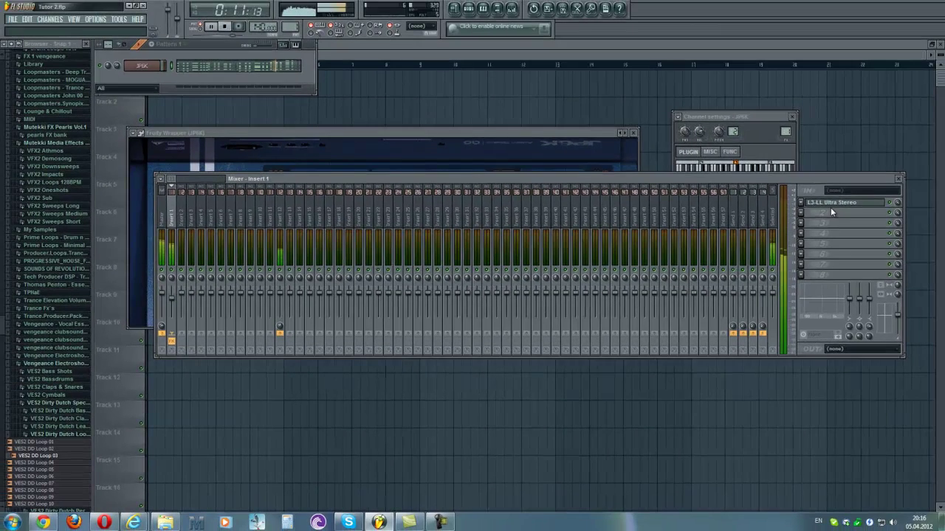
Step: Add Fruity Parametric EQ 2 before the limiter, rolling off lows and highs with bands 1 and 7 and boosting band 6 by 3.7 dB near 10157 Hz
left_click(830, 214)
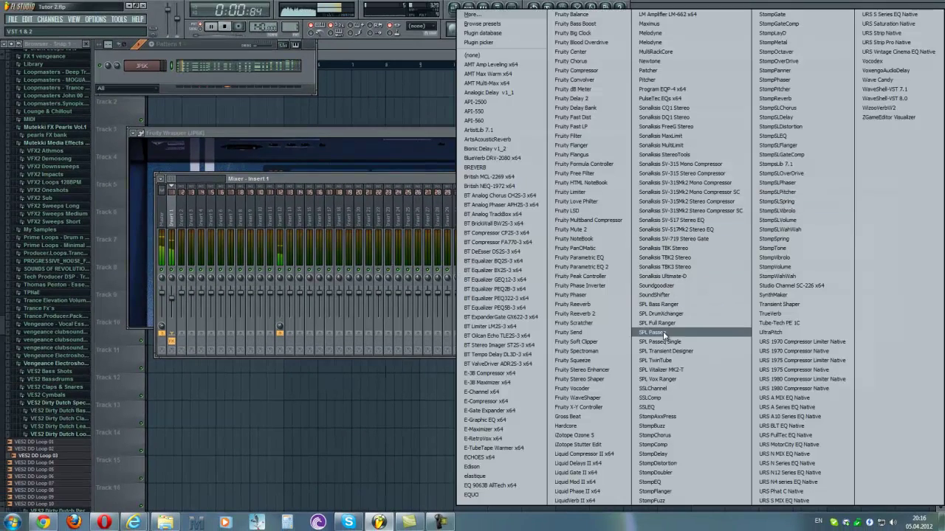
left_click(620, 268)
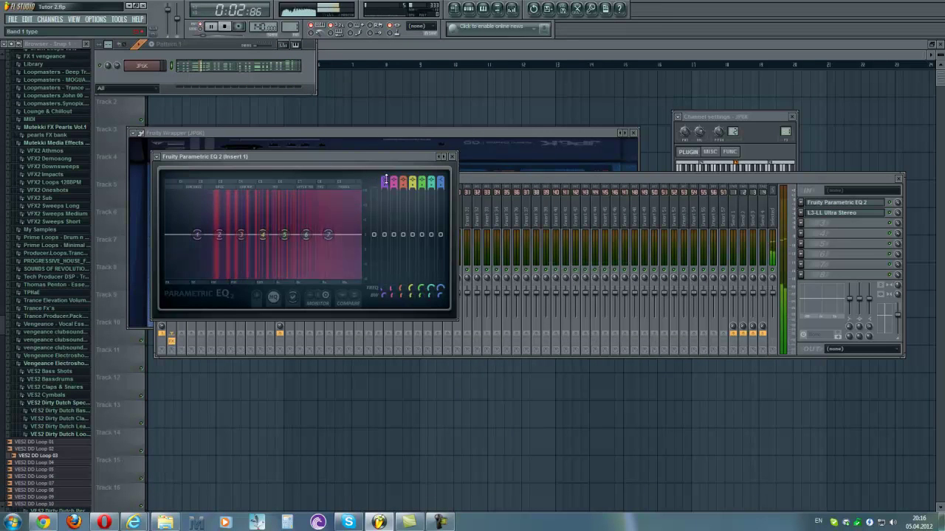
left_click_drag(197, 234, 358, 239)
scroll(441, 289, "down", 2)
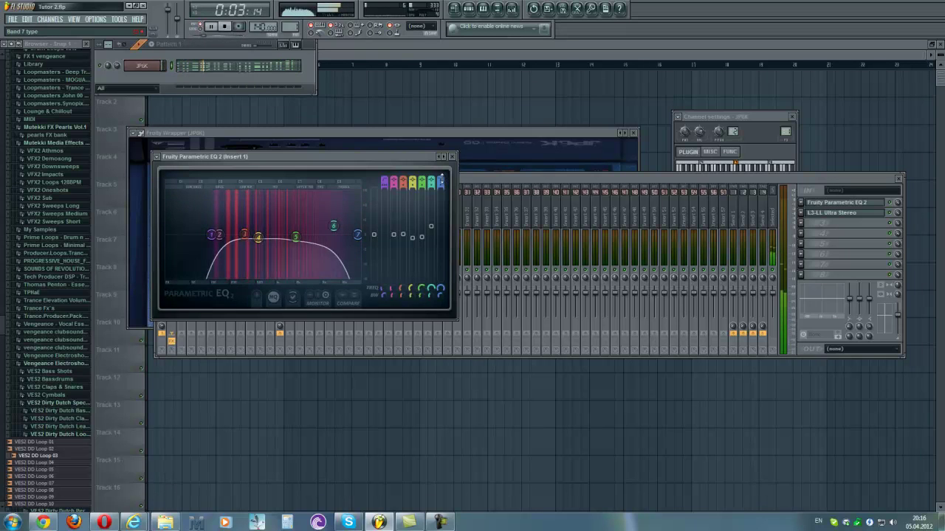
scroll(441, 288, "down", 1)
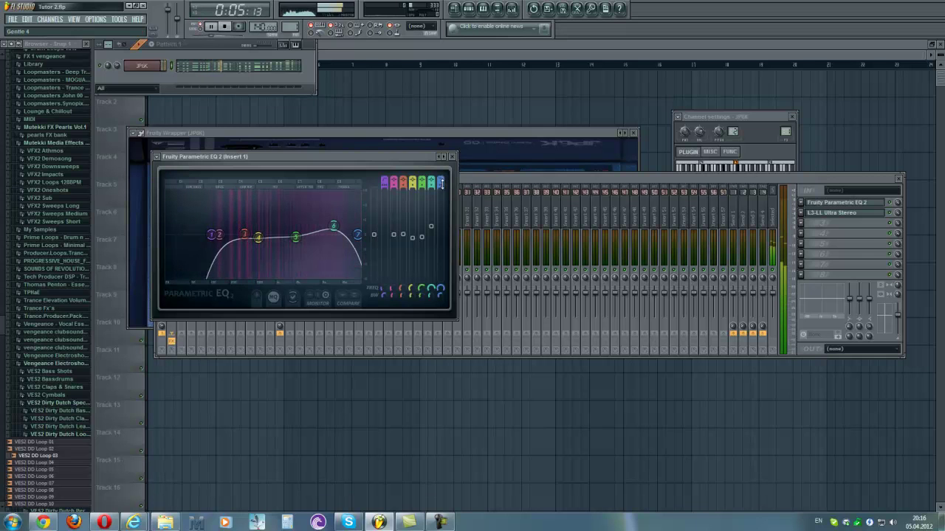
left_click_drag(333, 226, 344, 229)
scroll(344, 228, "up", 4)
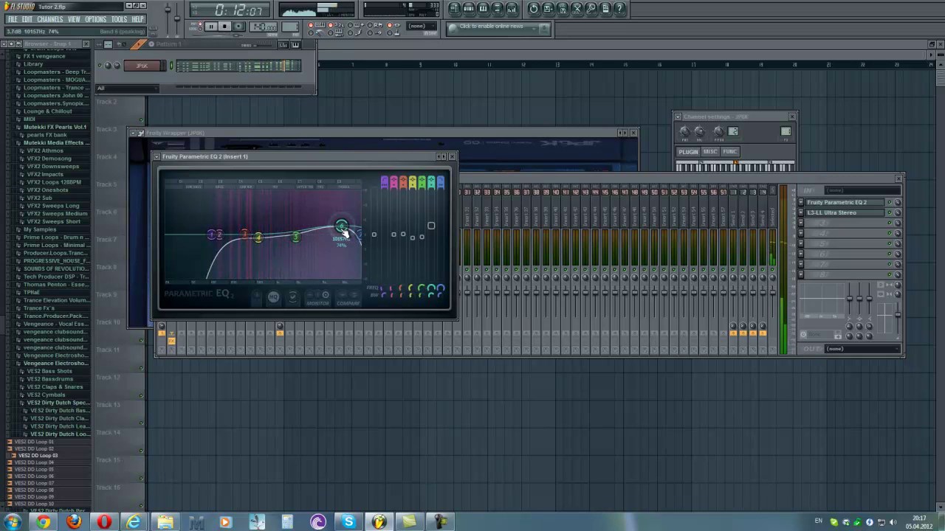
Step: Duplicate the L3-LL Ultra Stereo limiter with its settings into the third effect slot of insert 1
left_click(818, 221)
left_click(817, 222)
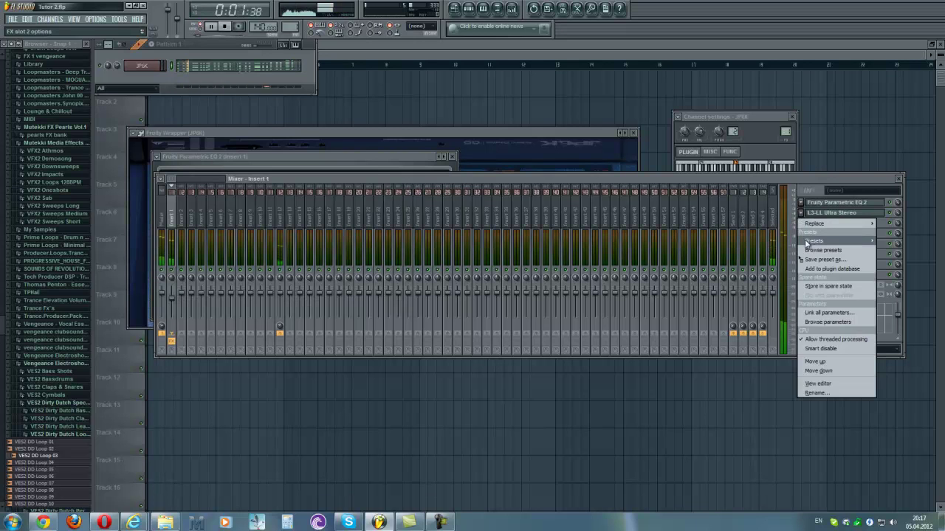
left_click(812, 259)
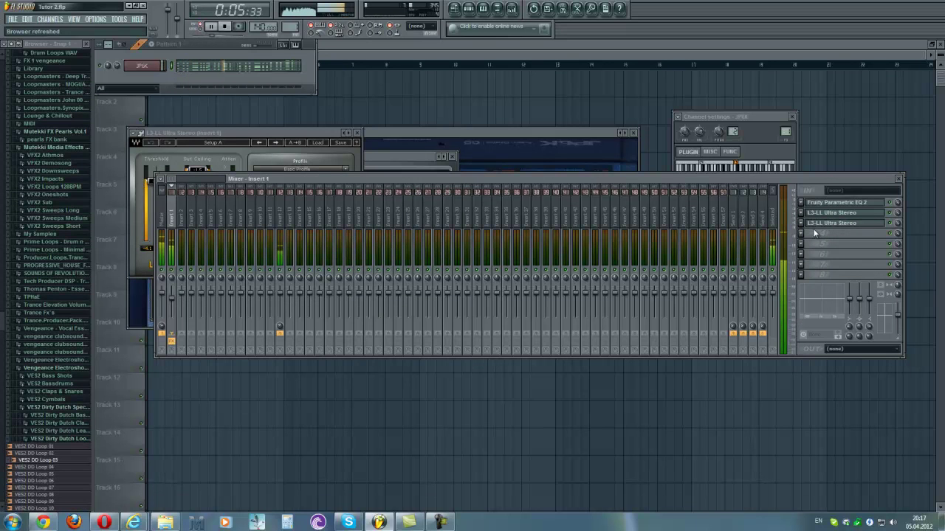
Step: Load the Waves RCompressor Stereo into the fourth effect slot of insert 1
left_click(803, 225)
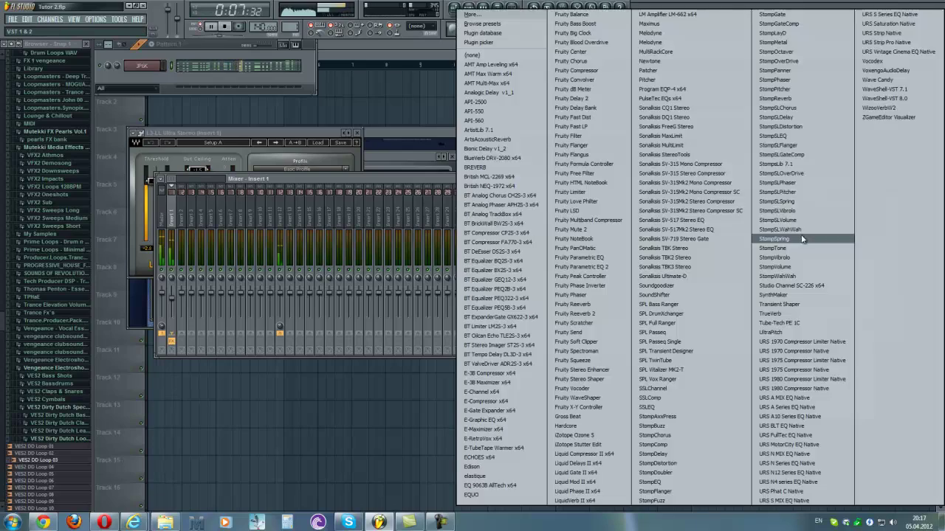
left_click(868, 150)
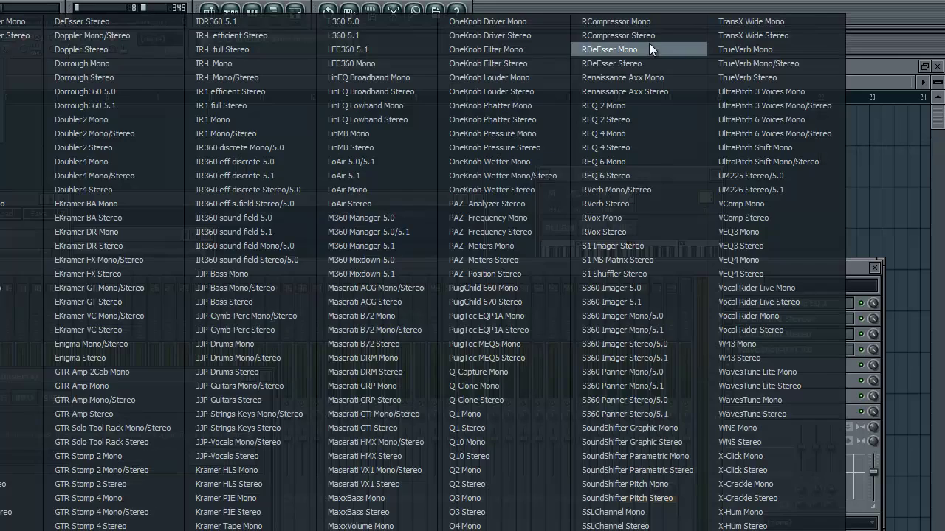
left_click(644, 35)
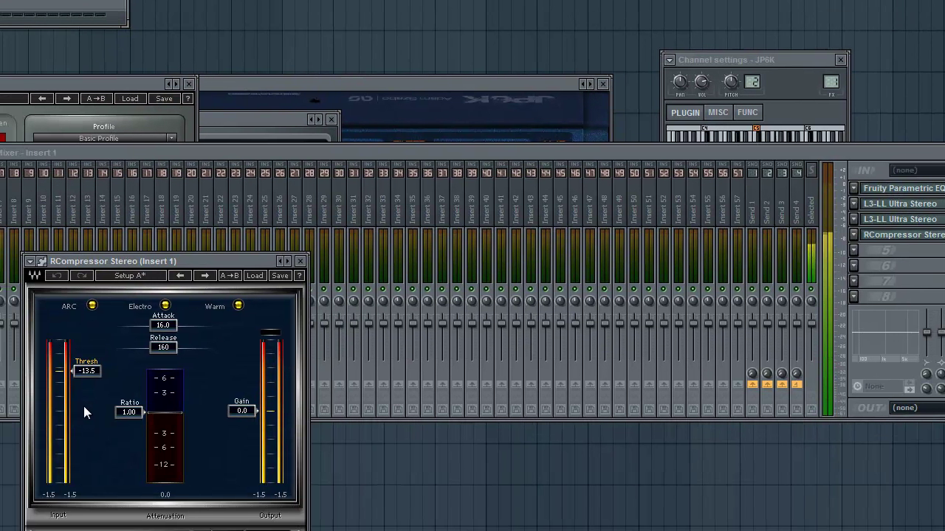
Step: Set the RCompressor to threshold -13.1, attack 150, release 21.0, ratio 1.46 and gain 0.3, and close its editor and the JP6K window
left_click_drag(84, 406, 124, 402)
left_click_drag(109, 370, 108, 364)
left_click_drag(187, 313, 281, 317)
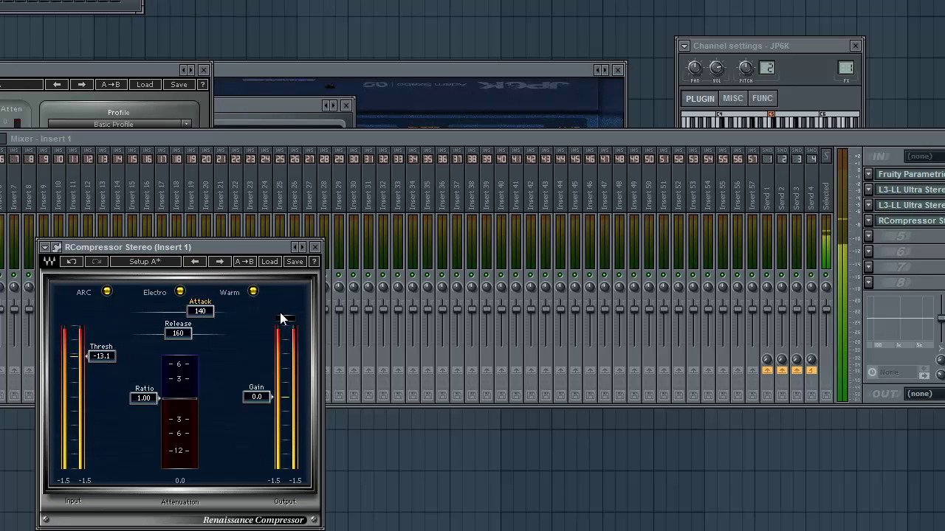
left_click_drag(179, 336, 51, 338)
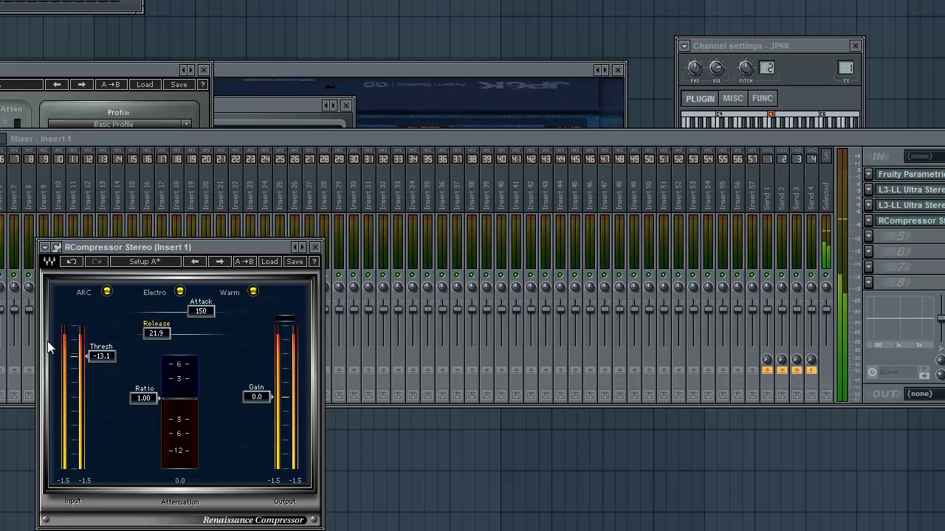
left_click_drag(146, 412, 136, 444)
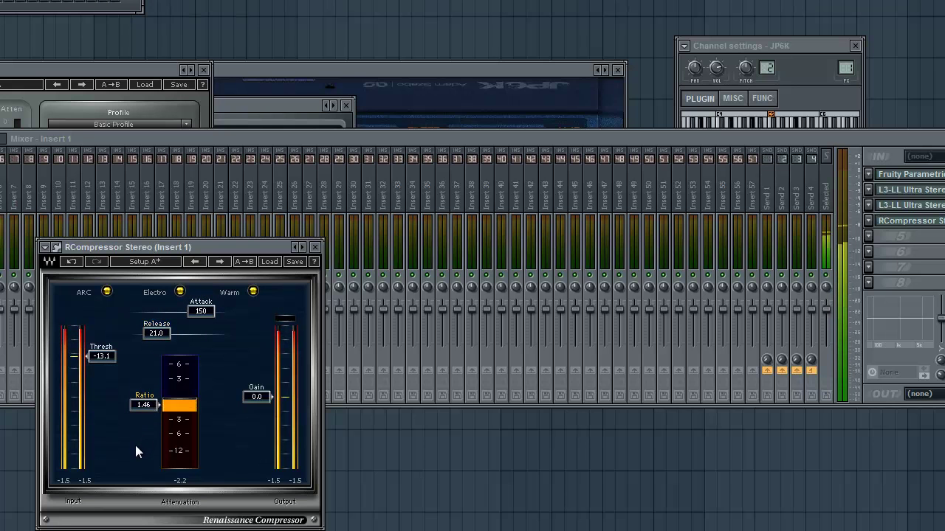
left_click_drag(260, 402, 266, 376)
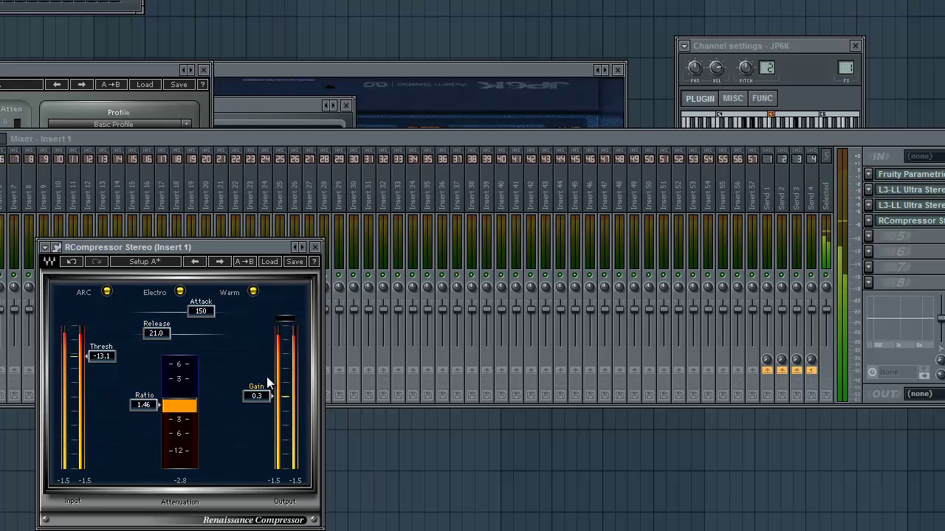
left_click(316, 247)
left_click(440, 75)
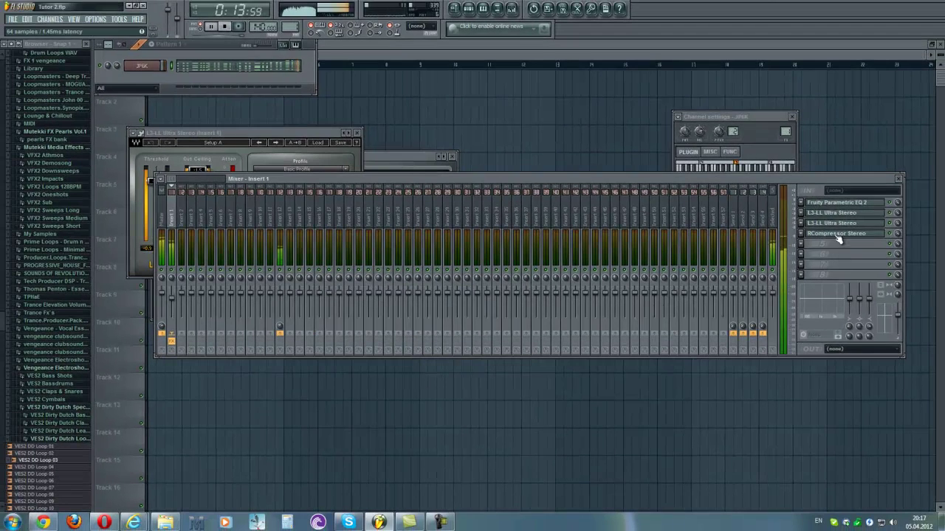
Step: Move the RCompressor down to slot 6, add Transient Shaper in slot 5, and close the open effect editors
left_click(803, 223)
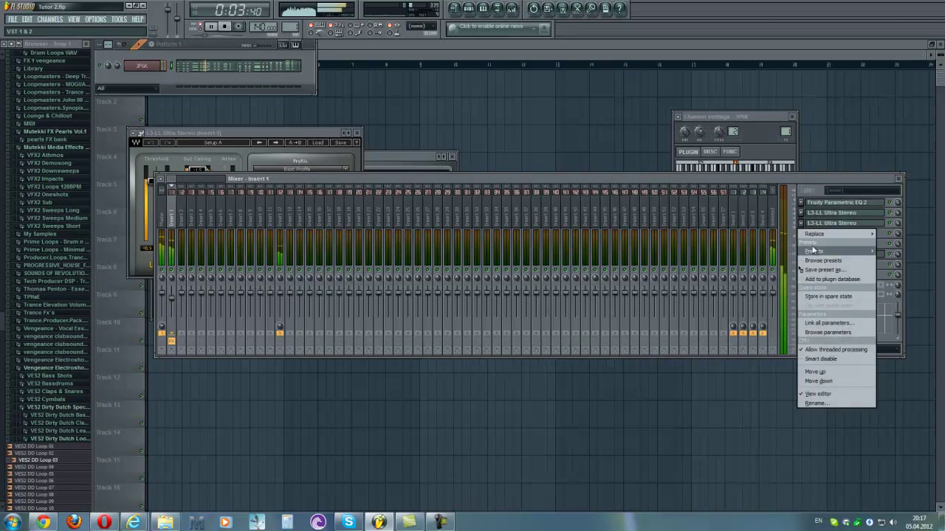
left_click(814, 249)
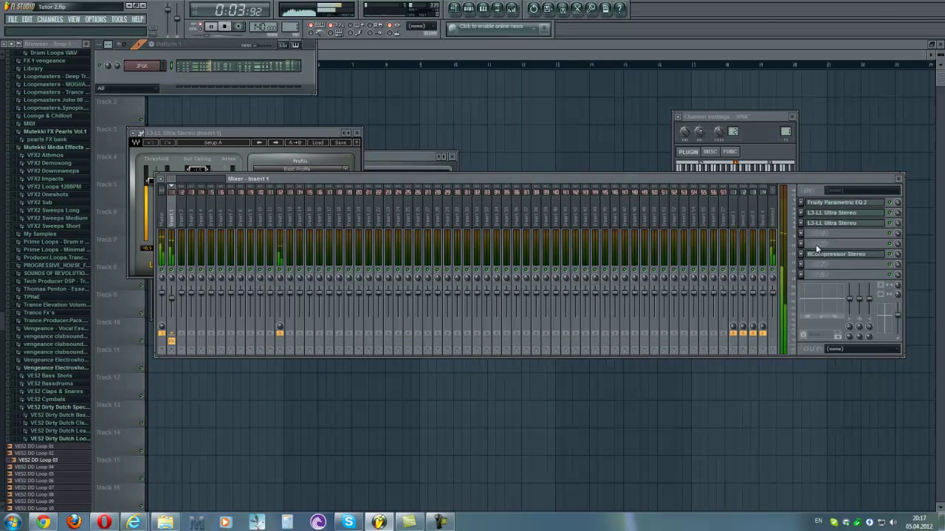
left_click(802, 245)
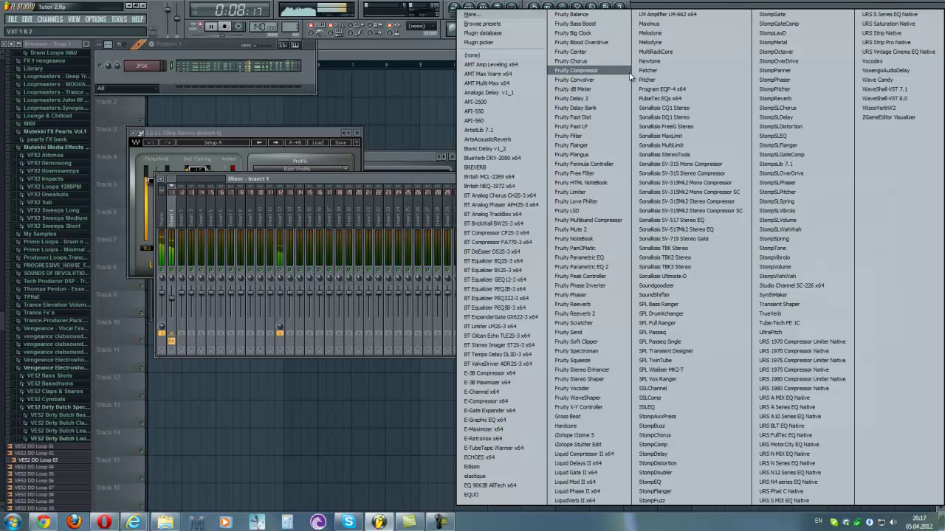
left_click(798, 306)
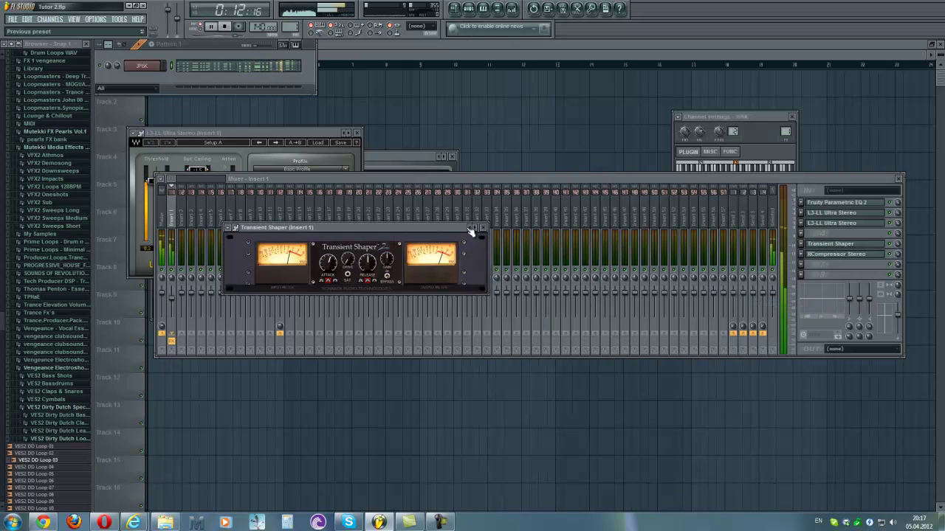
left_click(483, 227)
left_click(356, 133)
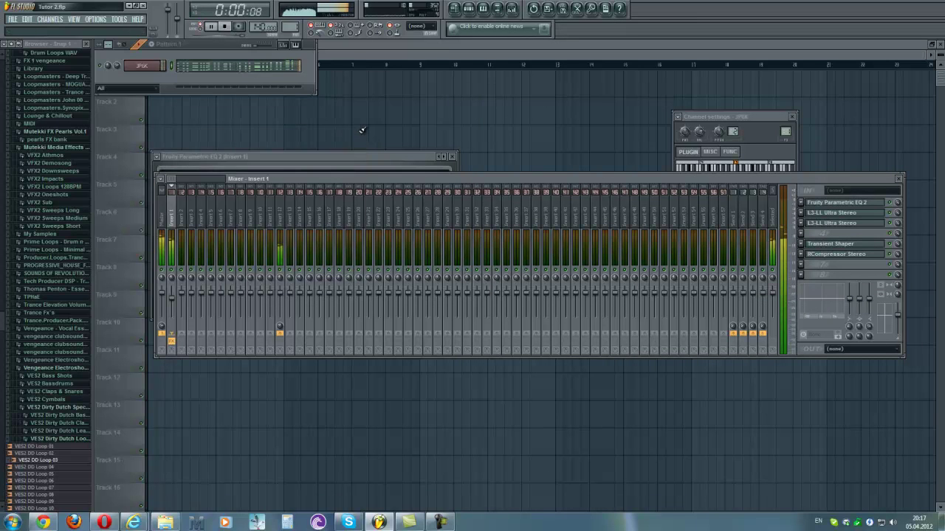
left_click(452, 155)
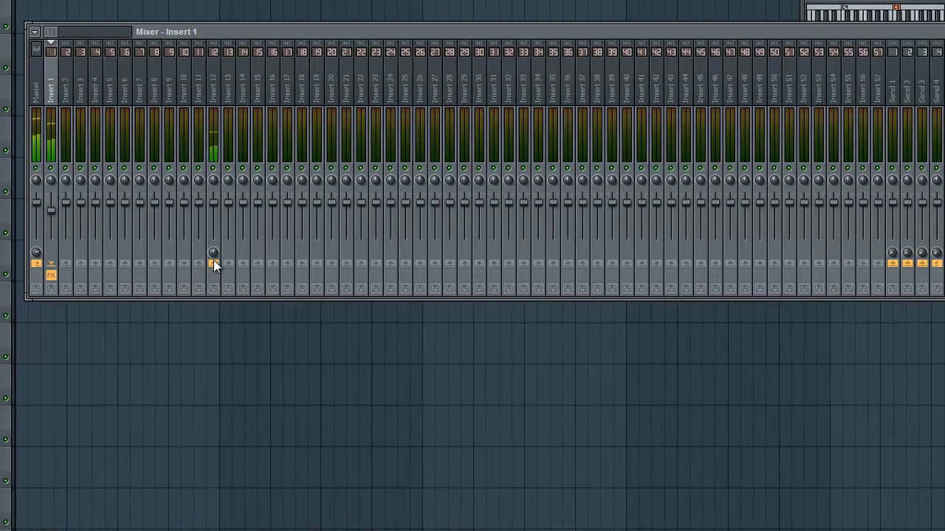
Step: Rename mixer insert 12, which receives the send from insert 1, as Reverb and pick a colour for it
left_click(215, 132)
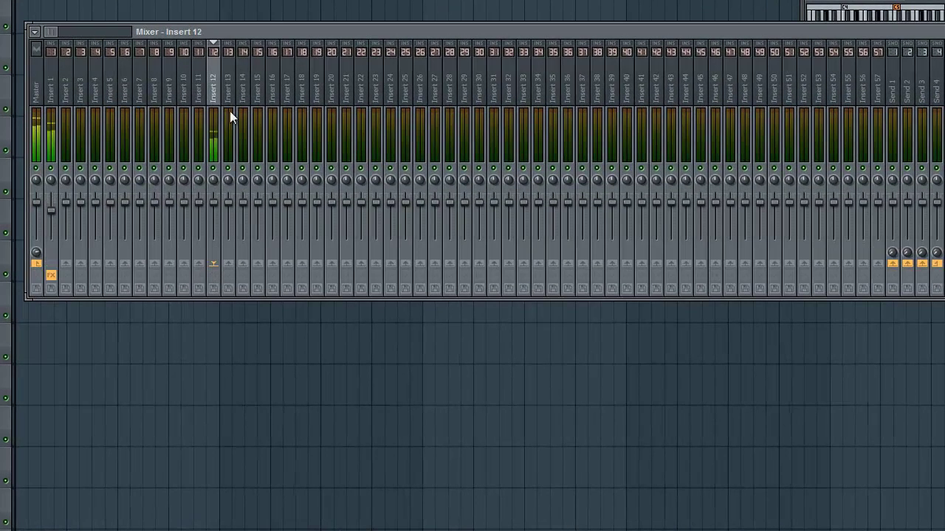
left_click(49, 94)
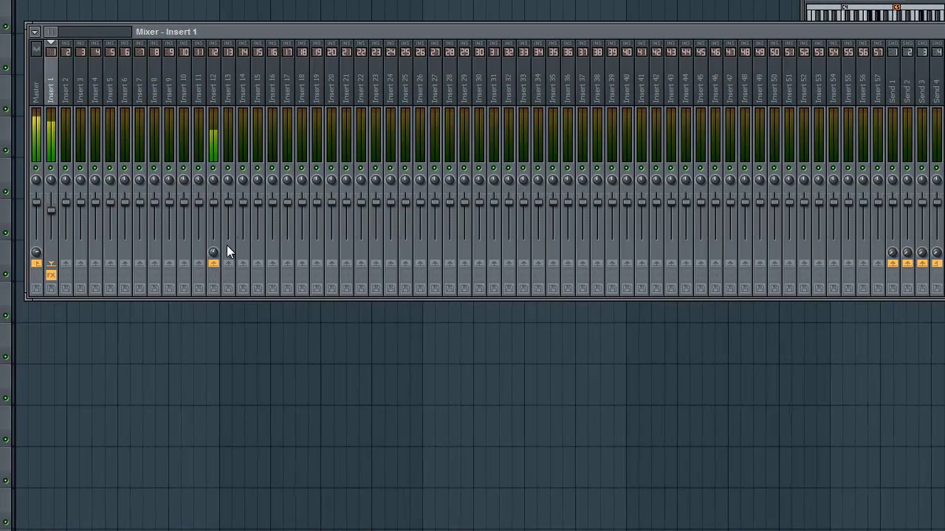
double_click(212, 90)
type("R")
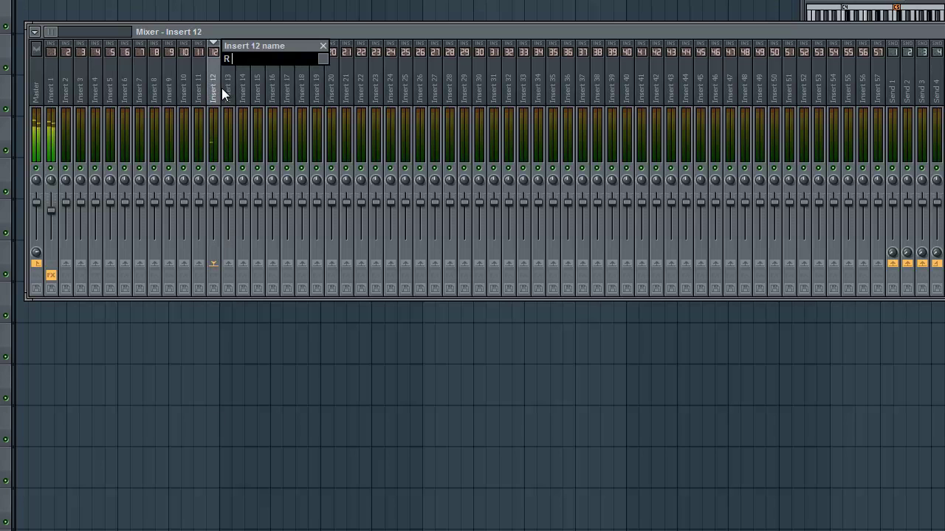
type(" e")
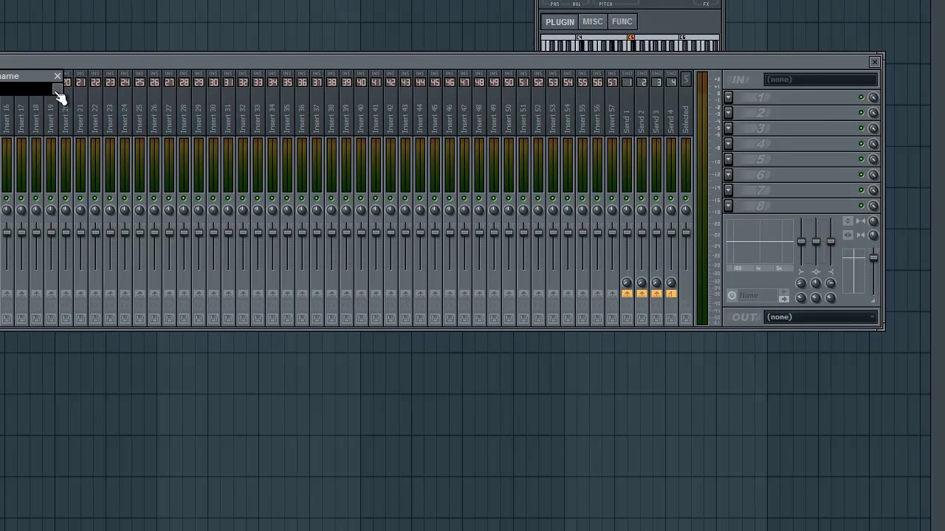
left_click(323, 59)
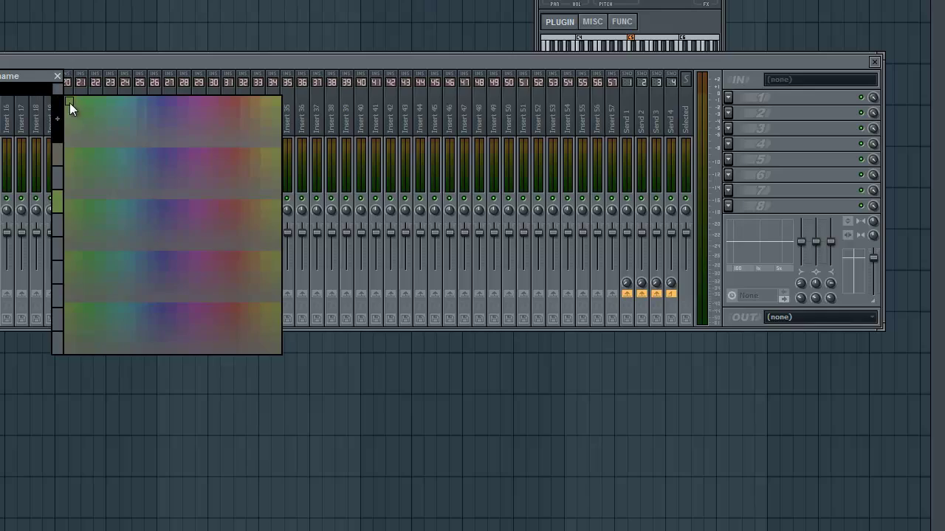
left_click(70, 103)
Step: Load ArtsAcousticReverb into the first effect slot of the Reverb track
left_click(729, 96)
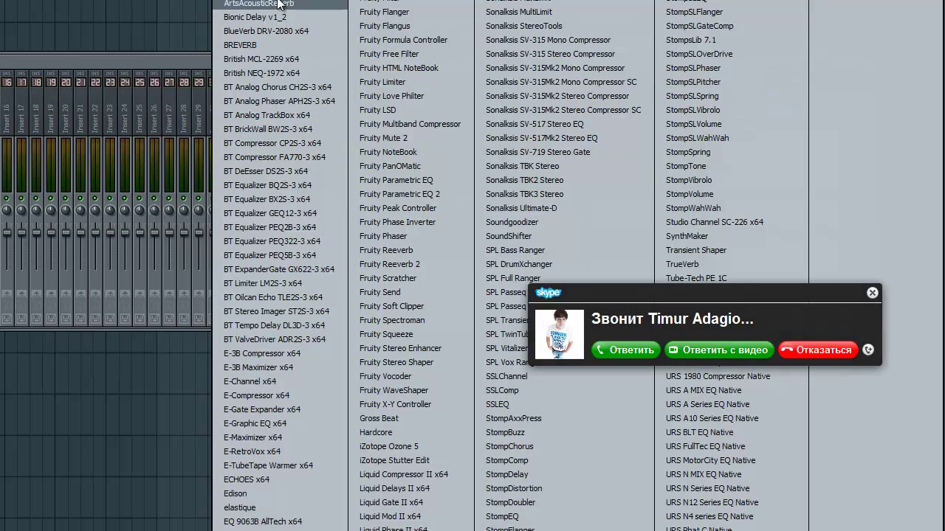
left_click(278, 3)
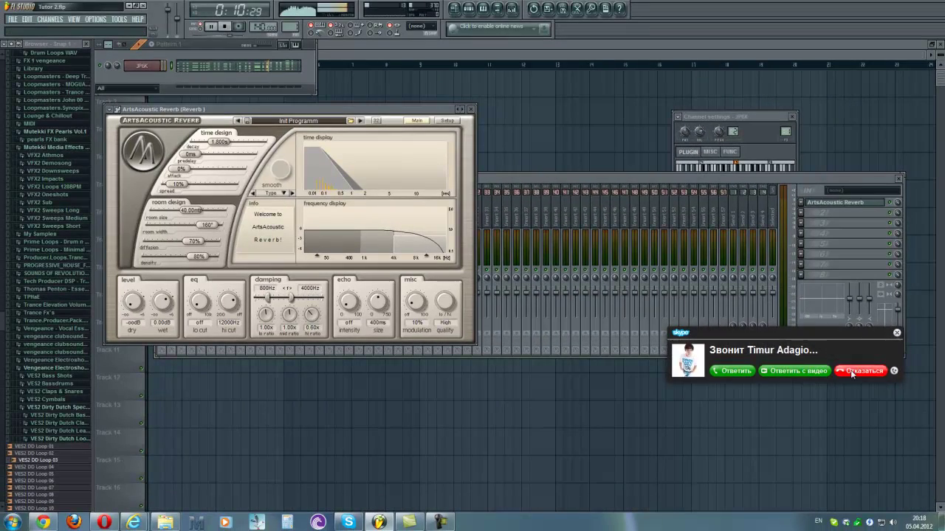
Step: Decline the incoming Skype call, reposition the reverb editor and raise the Reverb track's reverb decay to about 8.58 s
left_click(863, 371)
left_click_drag(295, 109, 442, 124)
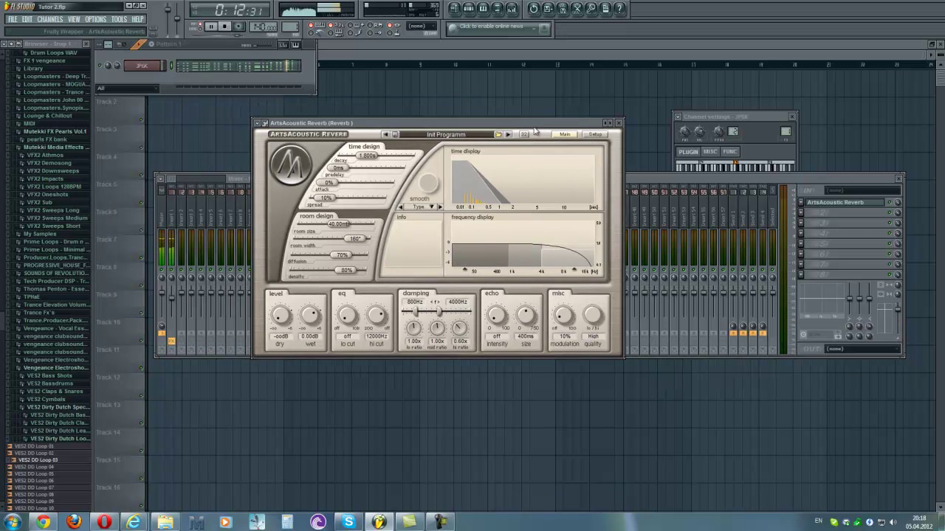
left_click_drag(370, 156, 383, 157)
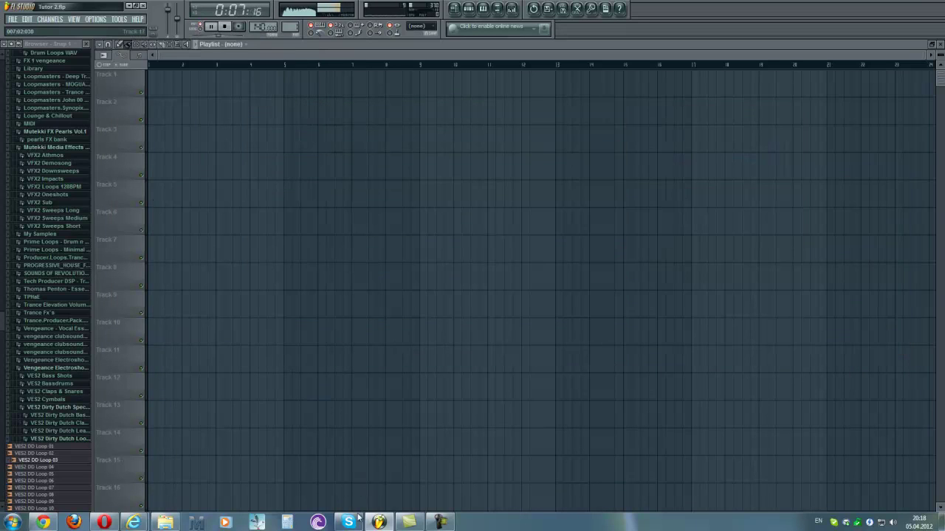
Step: Switch to Skype to change the online status, and return to FL Studio to reopen the mixer and the Reverb track's effect editor
left_click(349, 523)
left_click(348, 523)
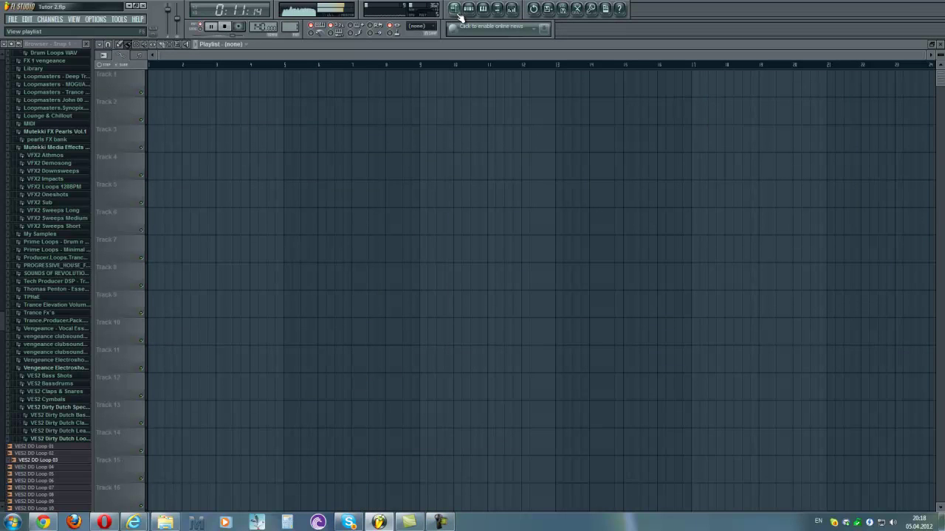
left_click(512, 10)
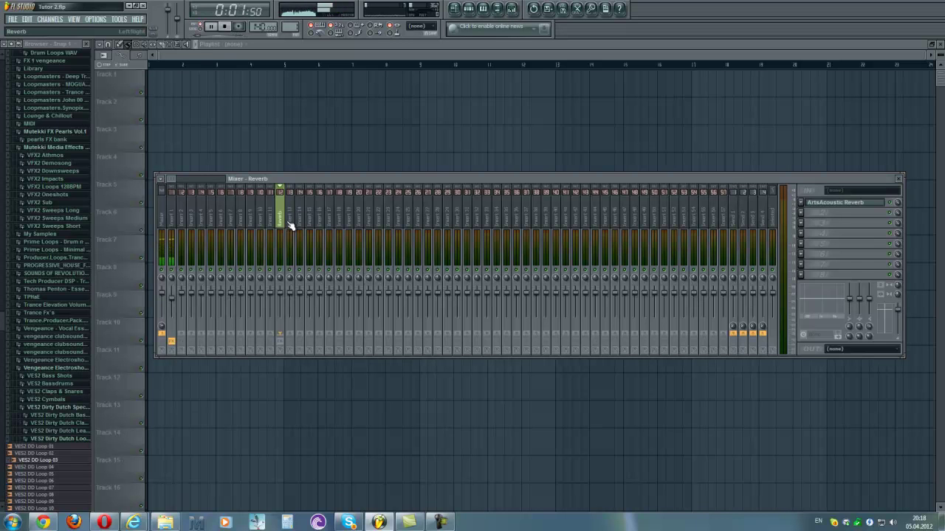
left_click(818, 206)
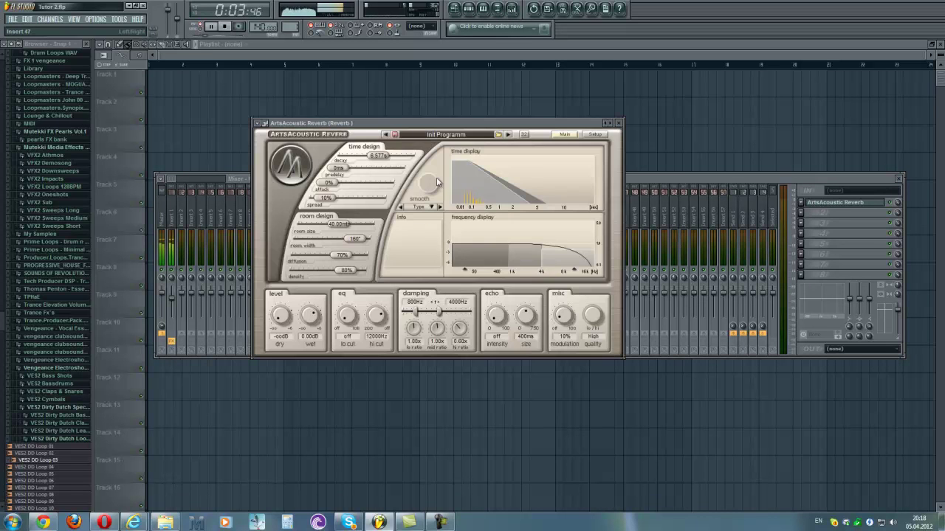
Step: Set the reverb to type large, decay about 11.1 s, hi cut 6443 Hz, spread 0%, room size 44.12 mtr and mid-hi crossover 4753 Hz
left_click_drag(378, 158, 384, 160)
left_click_drag(575, 273, 555, 272)
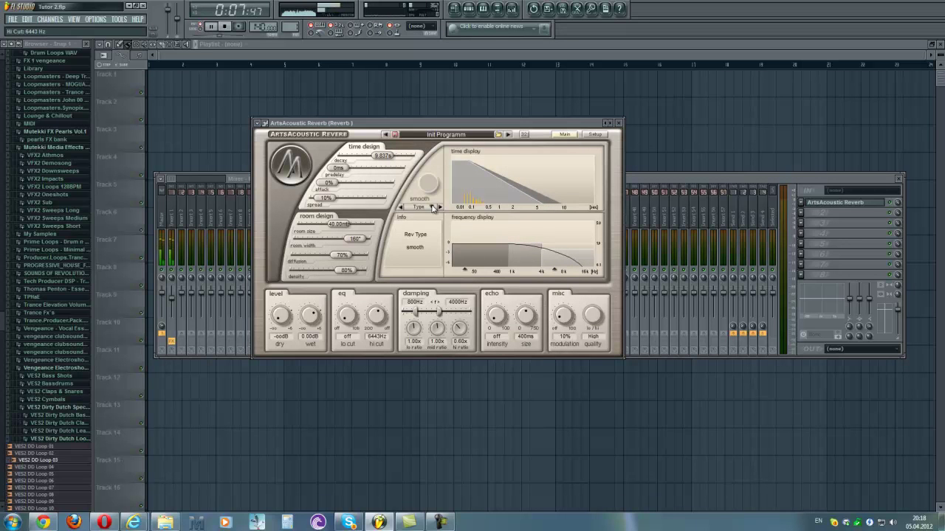
left_click(434, 208)
left_click(430, 240)
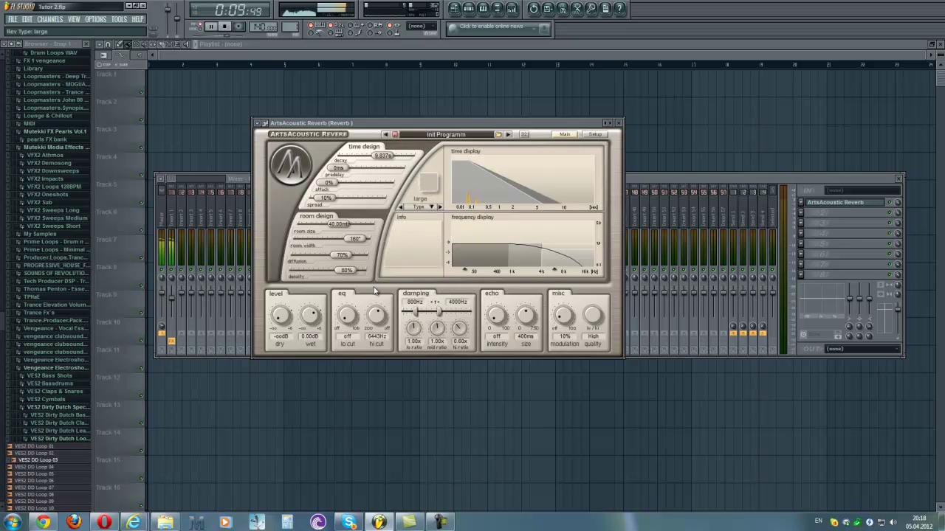
left_click_drag(331, 209, 298, 203)
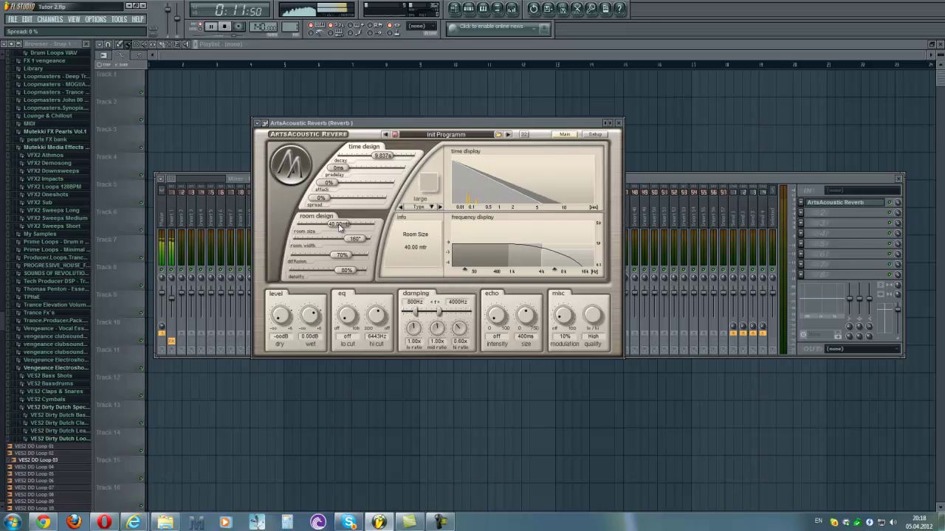
left_click_drag(382, 156, 388, 156)
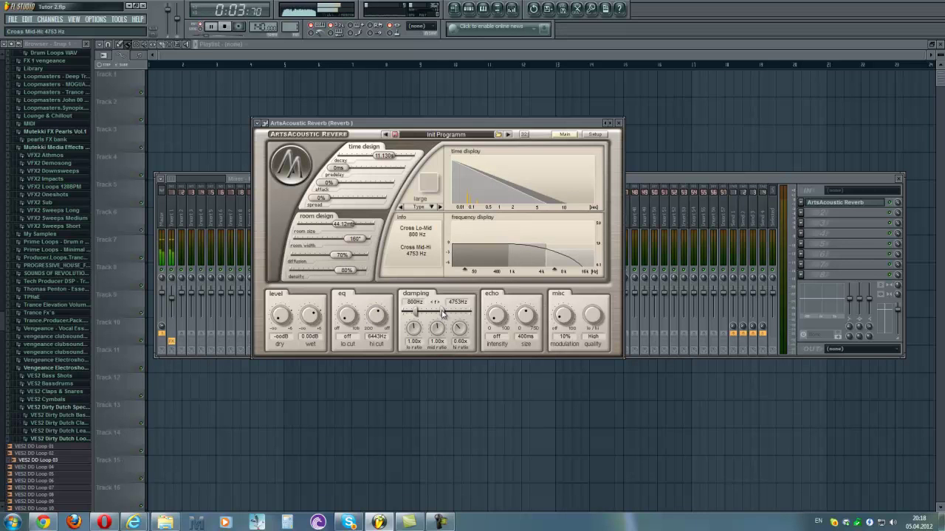
Step: Set insert 1's send level to the Reverb track to 54% and enable the Reverb track's effects
left_click(178, 219)
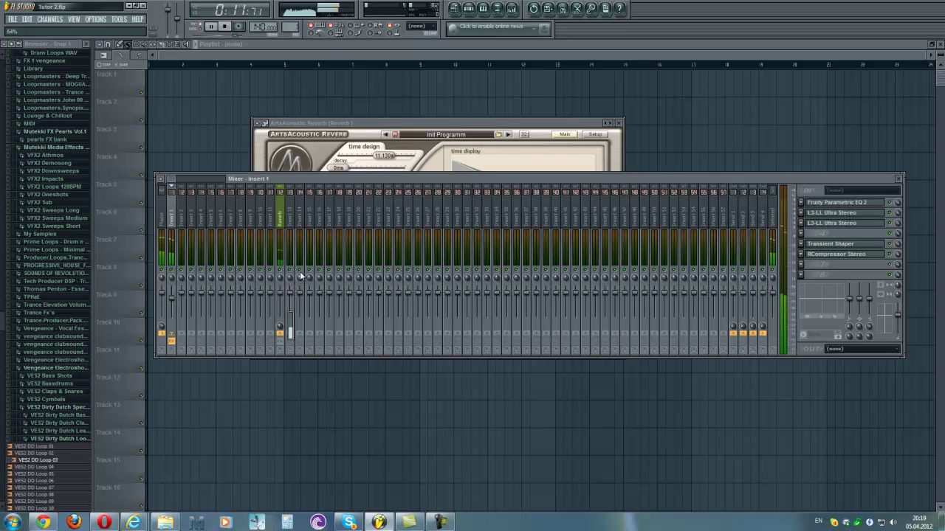
left_click(282, 238)
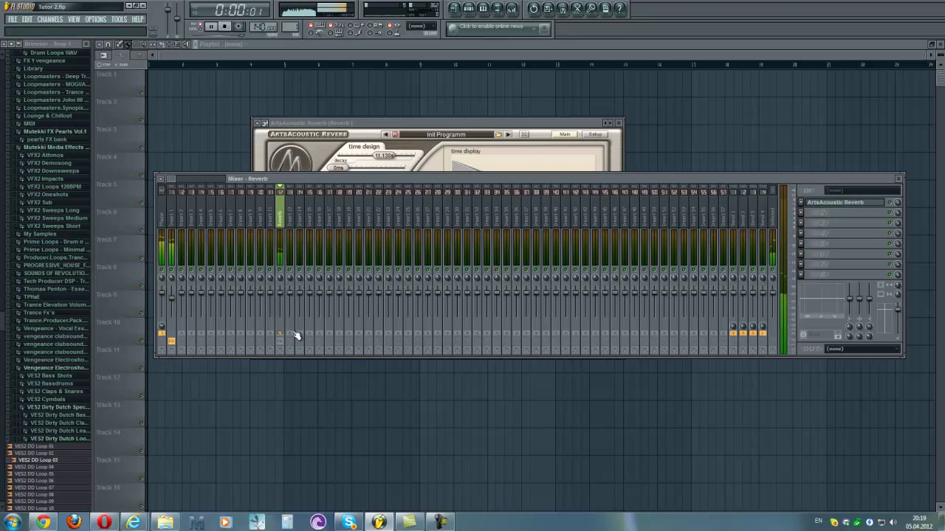
left_click(178, 229)
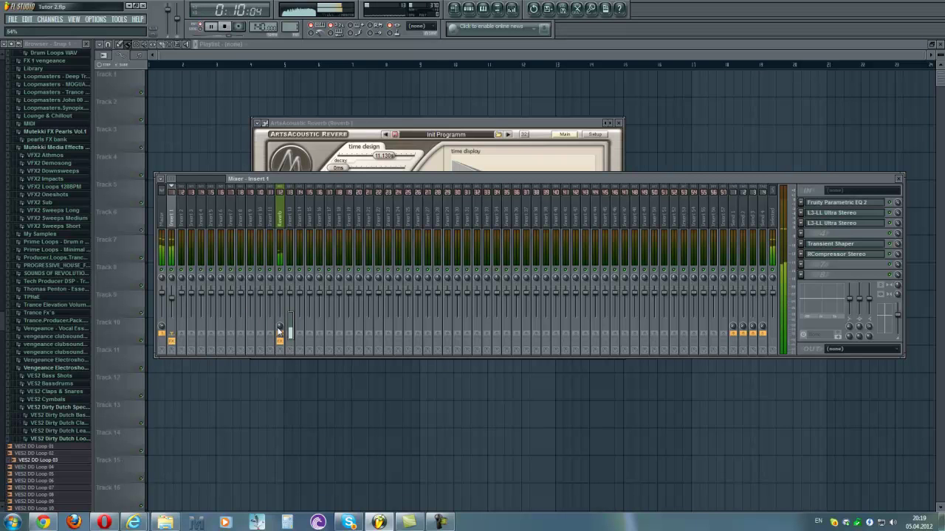
left_click(281, 220)
Step: Set the reverb's hi cut to 5058 Hz, mid-hi crossover to 4334 Hz and dry level to 3.07 dB, lower the hi ratio and maximize the room size
left_click(373, 124)
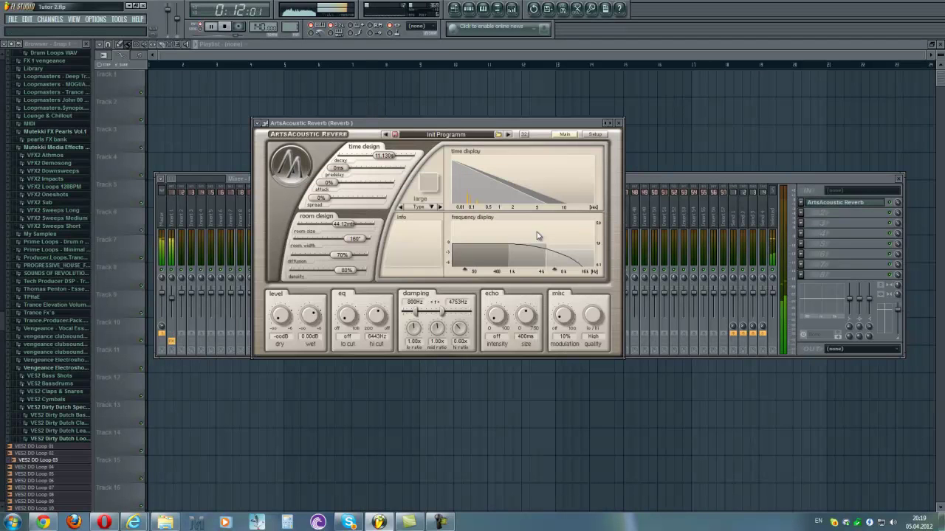
left_click_drag(555, 273, 547, 273)
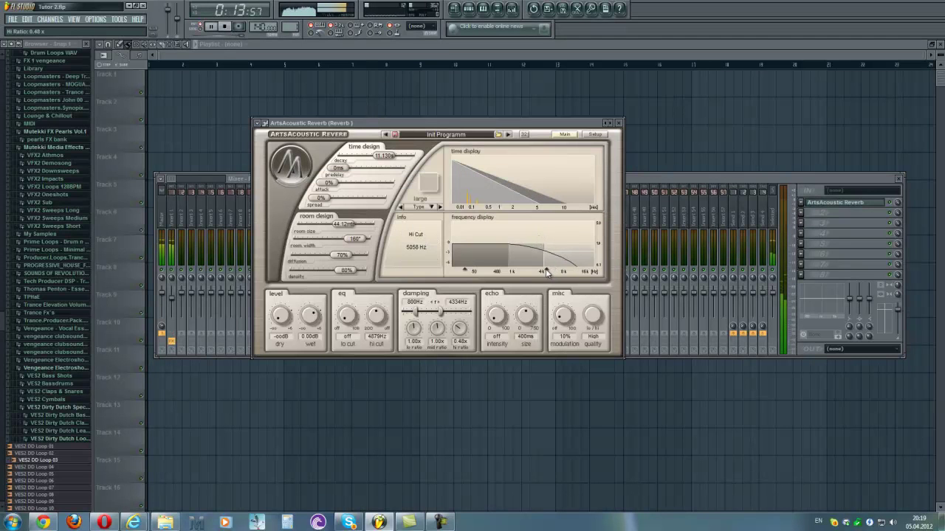
left_click_drag(343, 225, 376, 251)
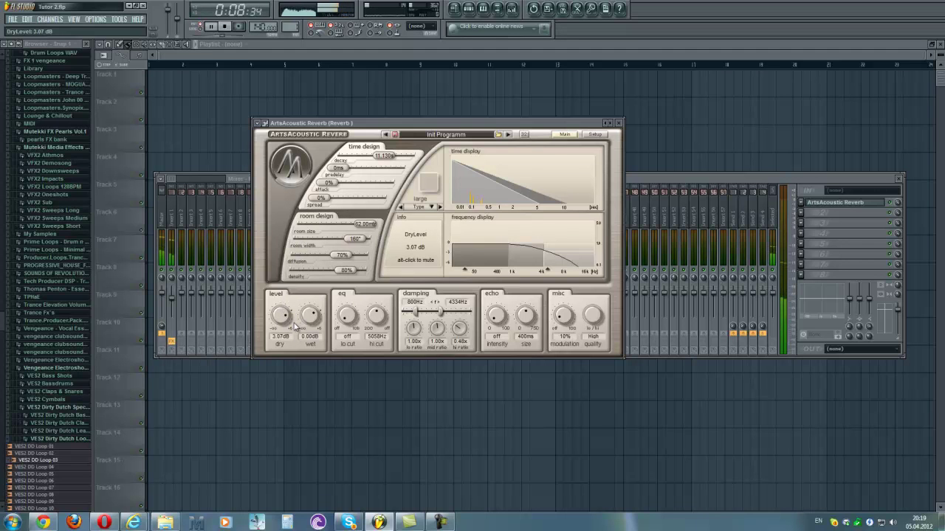
left_click(618, 122)
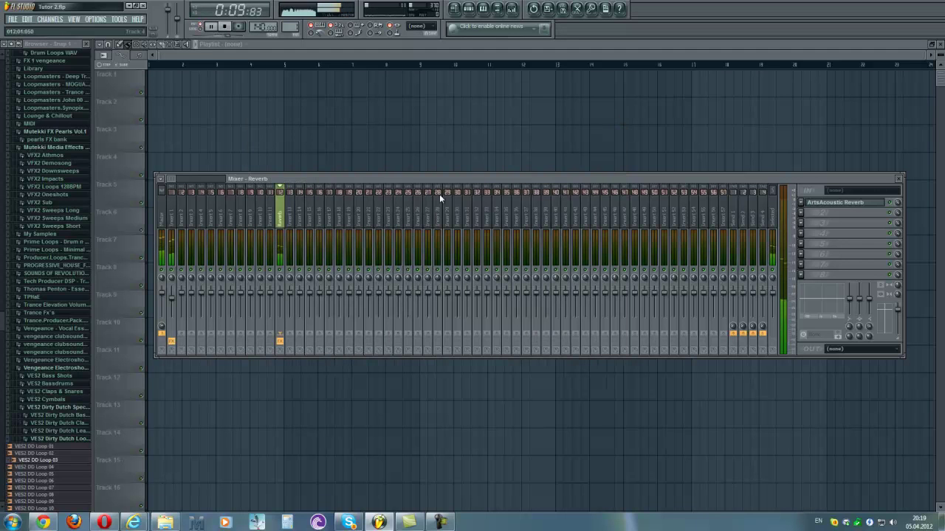
Step: Raise insert 1's send level to the Reverb track to 62% and select the Reverb track
left_click(173, 229)
left_click_drag(281, 326, 281, 320)
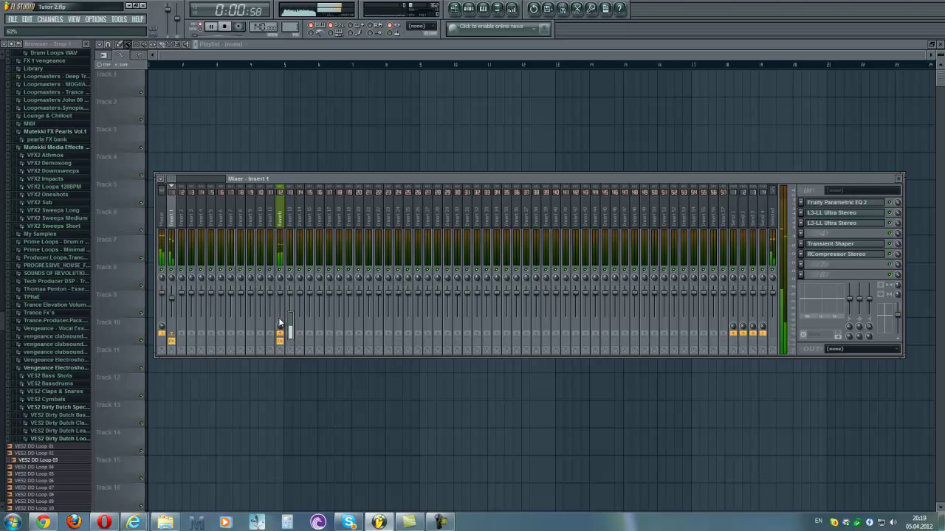
left_click(284, 210)
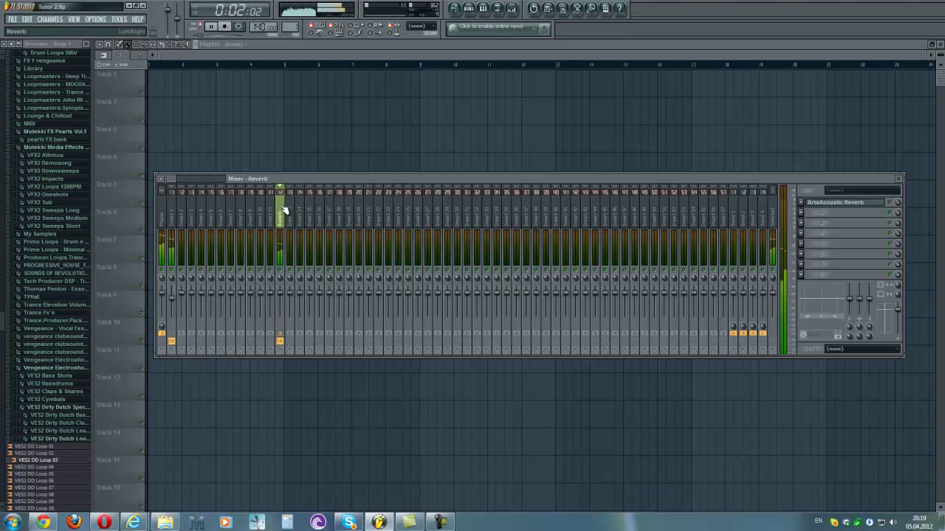
Step: Set the Reverb track's reverb to decay 12.053 s, room width 180°, diffusion and density 100%, hi cut 6443 Hz and wet level 0.72 dB
left_click(818, 204)
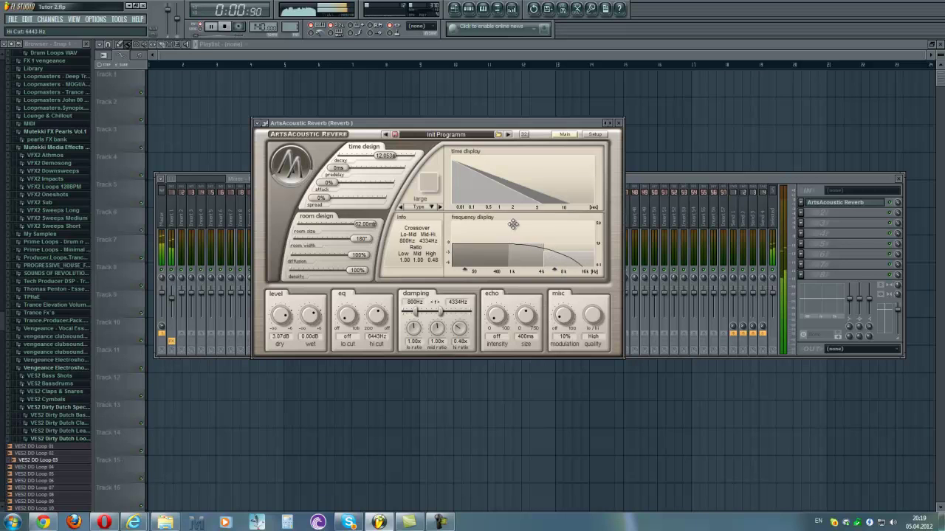
left_click(619, 122)
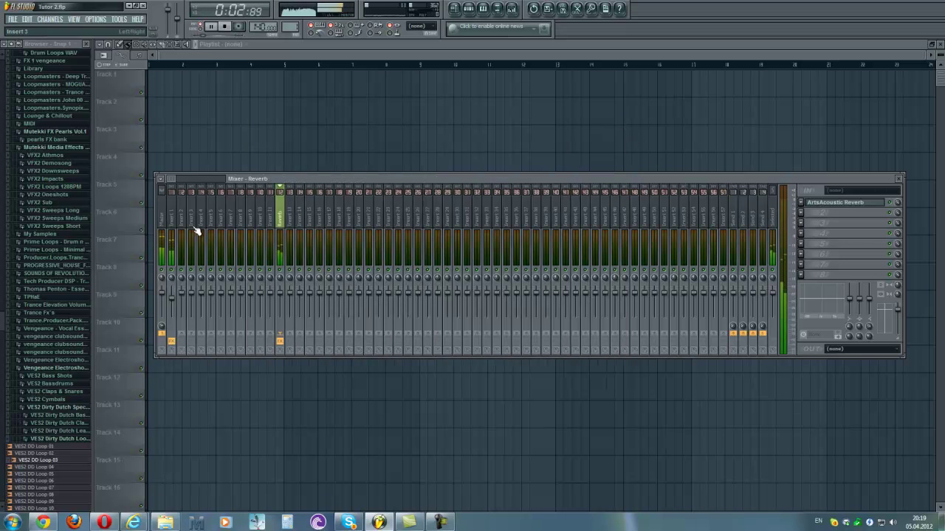
left_click(849, 202)
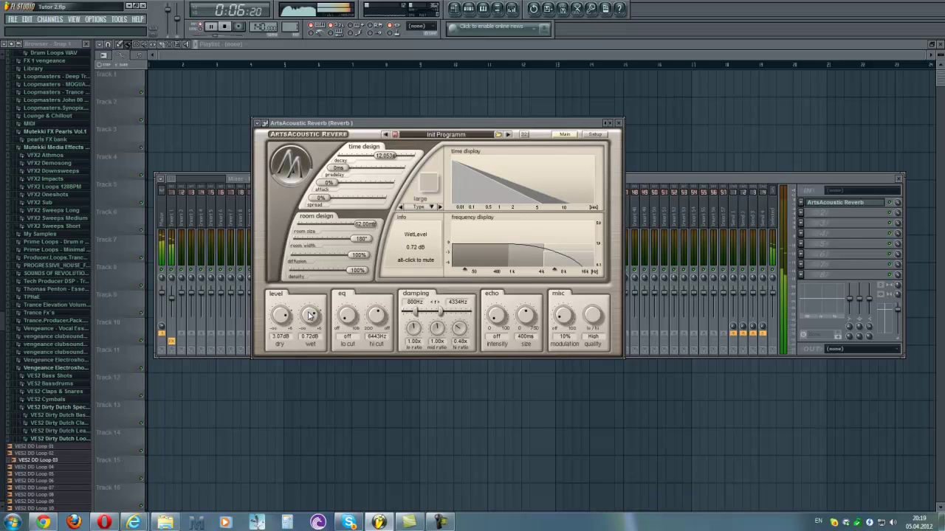
left_click(619, 123)
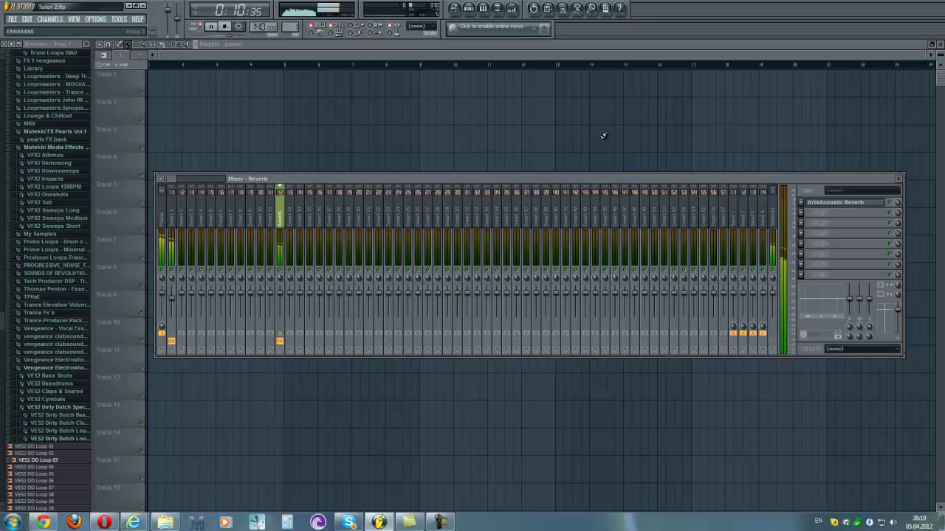
Step: Load ArtsAcousticReverb into effect slot 7 of insert 1
left_click(171, 221)
left_click(849, 213)
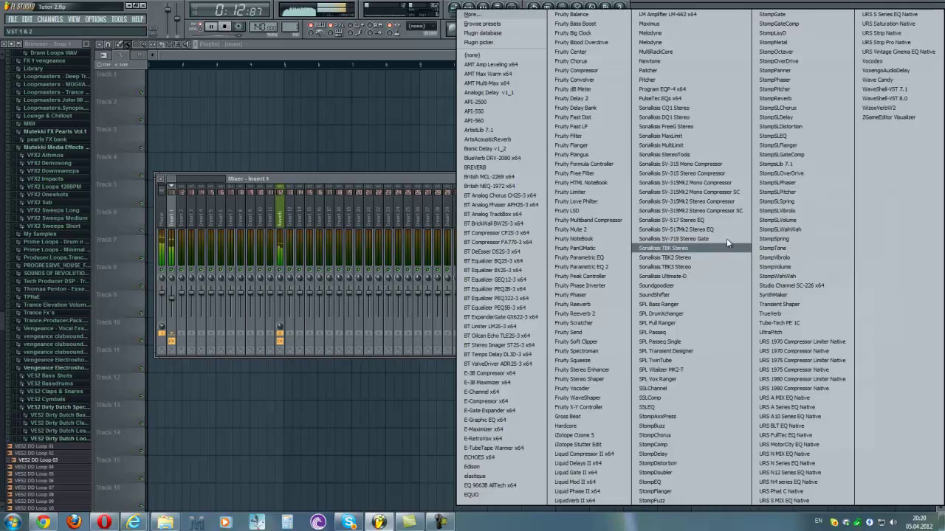
left_click(485, 139)
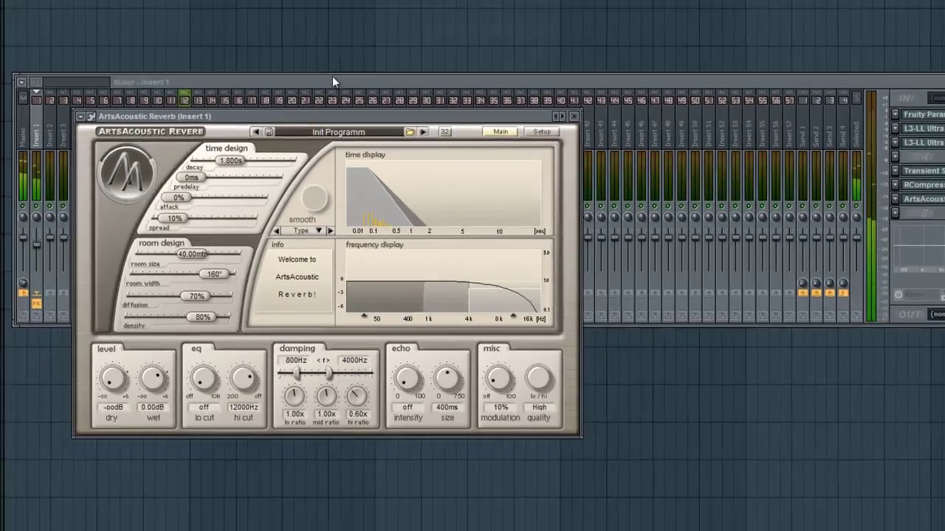
Step: Set insert 1's reverb to dry level 1.35 dB, wet level -10.01 dB and room size 40.16 mtr
left_click_drag(332, 78, 530, 79)
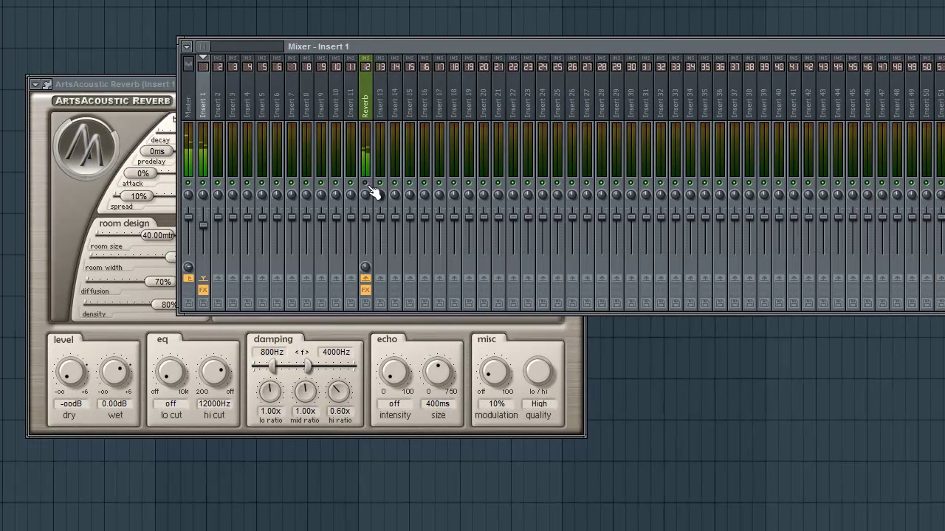
left_click_drag(73, 371, 80, 279)
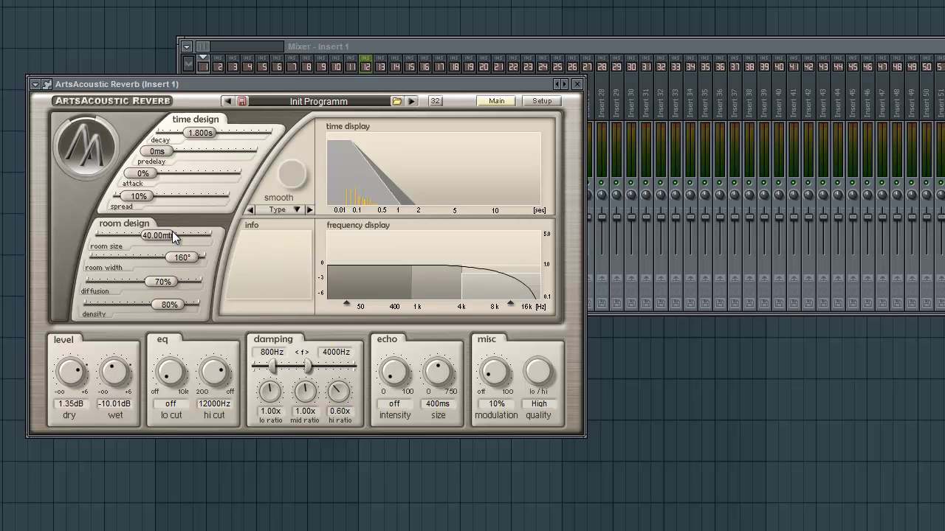
left_click_drag(147, 238, 159, 233)
Step: Lower the filter cutoff in the JP6K editor, close its channel settings window and move the mixer so insert 1's effect slots are accessible
left_click(345, 2)
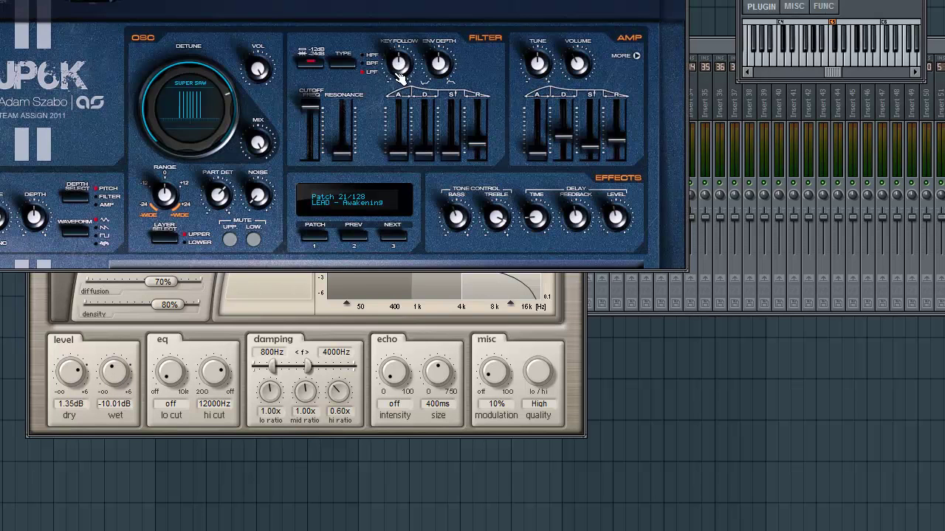
left_click_drag(313, 108, 308, 183)
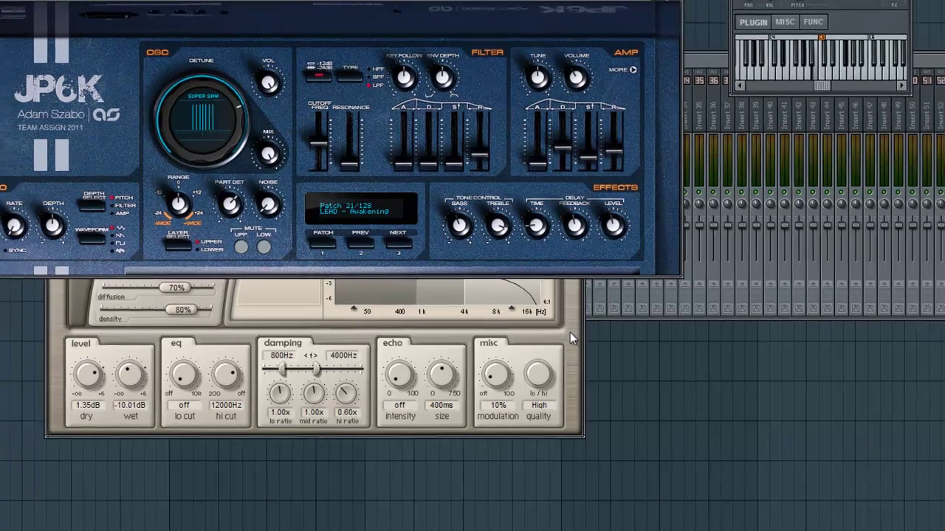
left_click(568, 330)
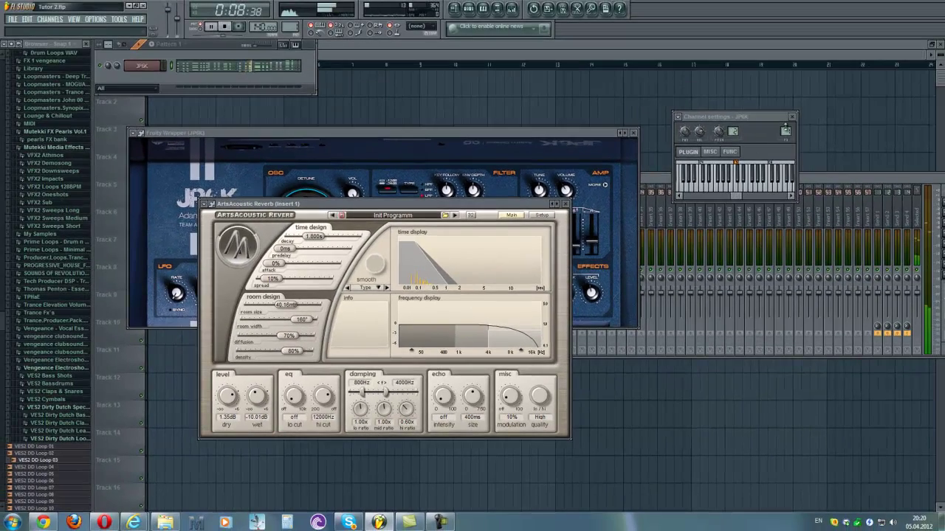
left_click(792, 117)
left_click_drag(786, 180, 562, 246)
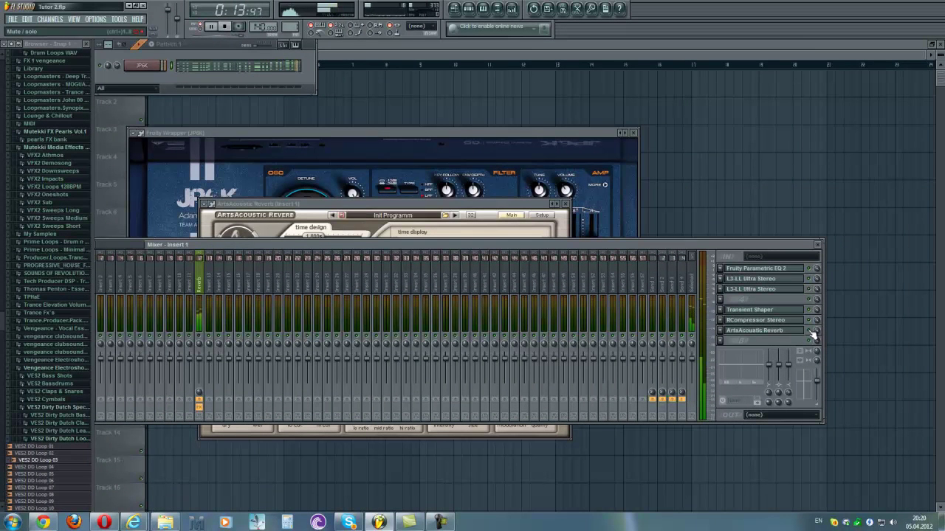
Step: Set insert 1's reverb to type medium, decay 1.511 s, room size 48.80 mtr and hi cut 12735 Hz
left_click(500, 226)
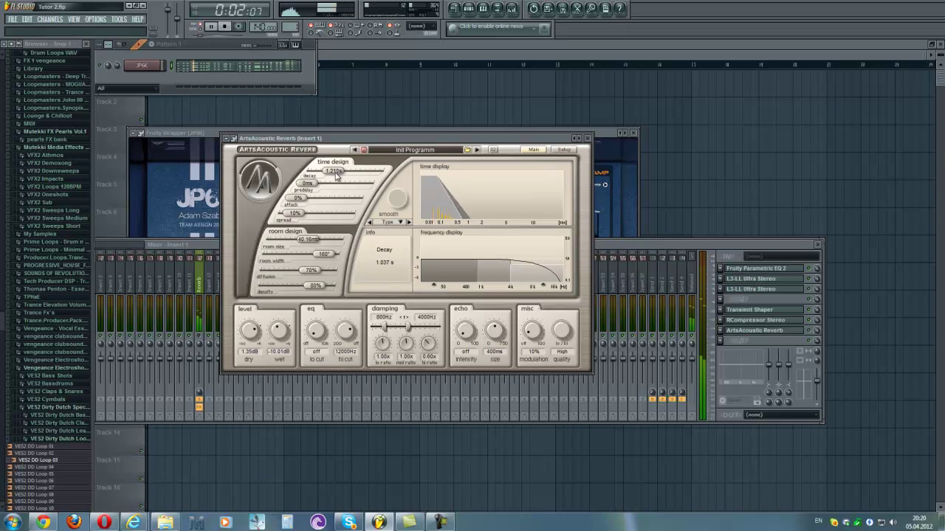
left_click_drag(322, 242, 327, 241)
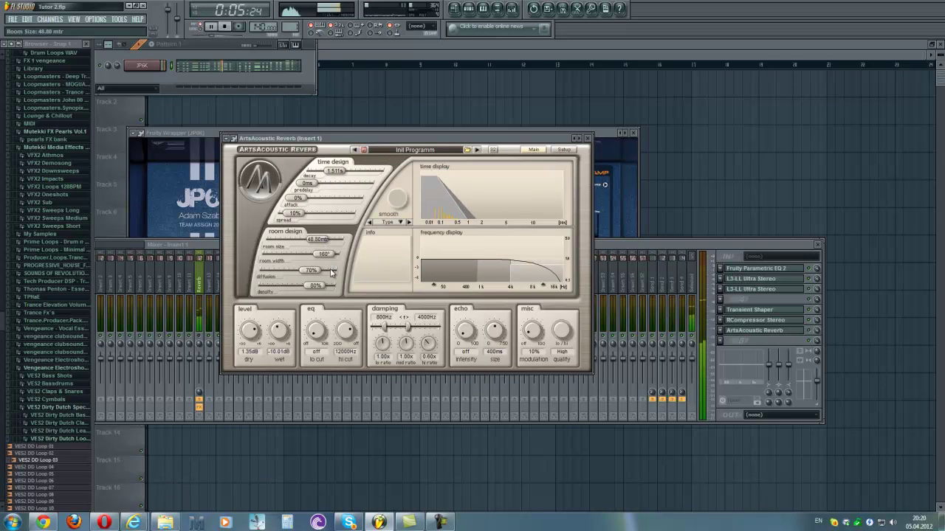
left_click(400, 224)
left_click(403, 266)
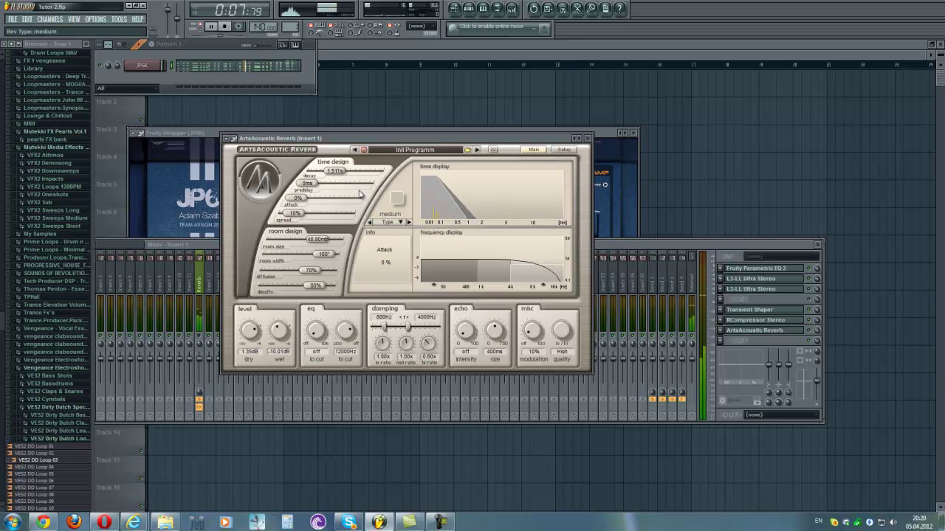
left_click_drag(541, 287, 546, 288)
Step: Set the JP6K's filter cutoff to 0.61 and the decay of insert 1's reverb to 2.136 s
left_click(614, 198)
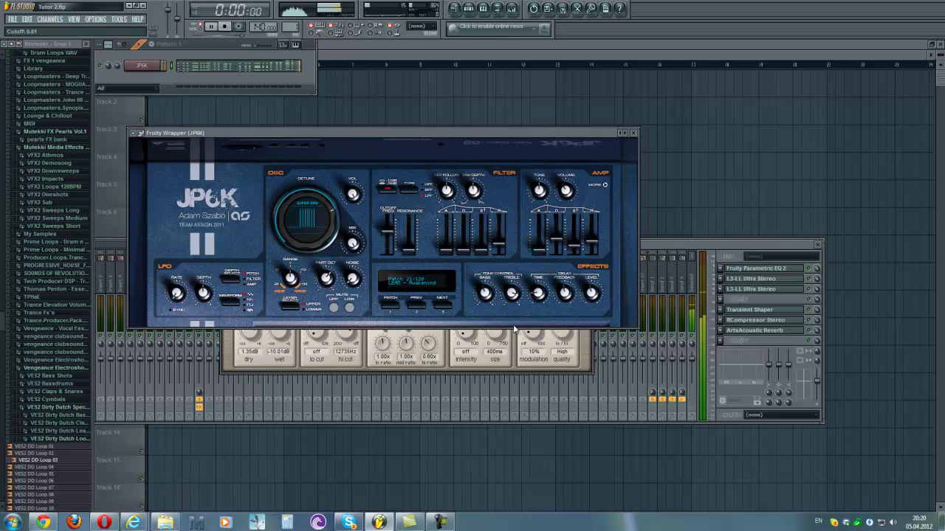
left_click(585, 355)
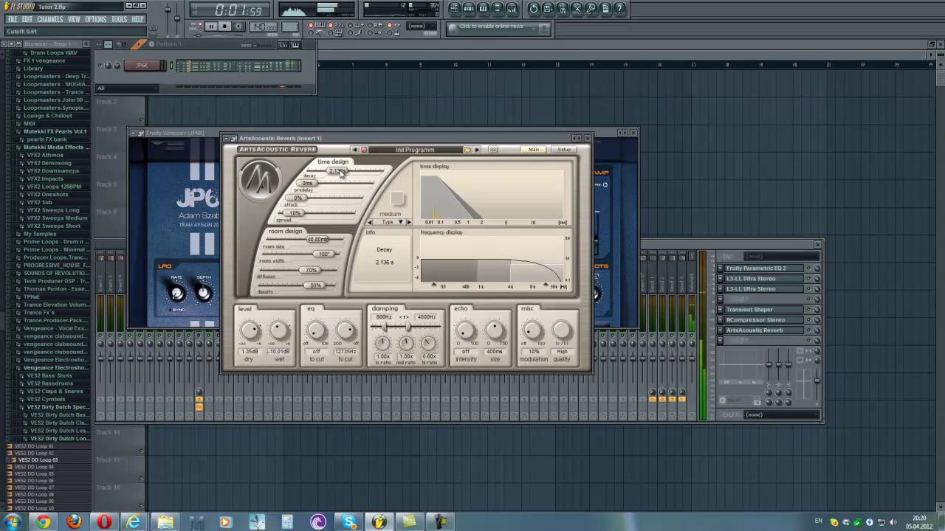
Step: Set the decay of insert 1's reverb to 1.998 s and close the reverb and JP6K editor windows
left_click(812, 336)
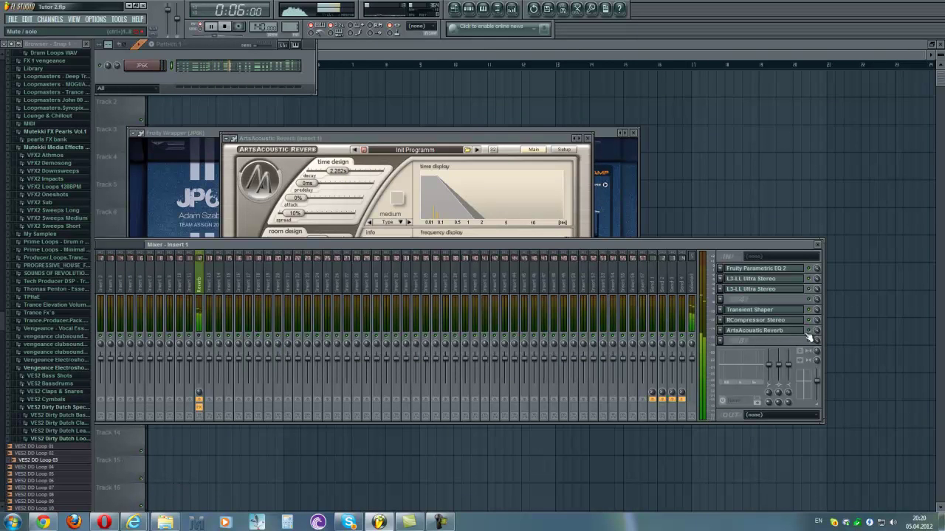
left_click_drag(354, 172, 341, 175)
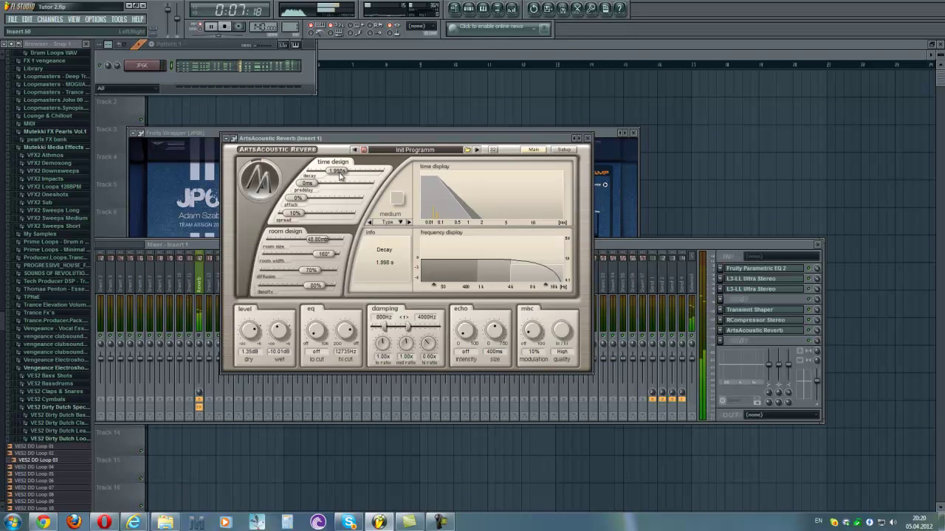
left_click(589, 139)
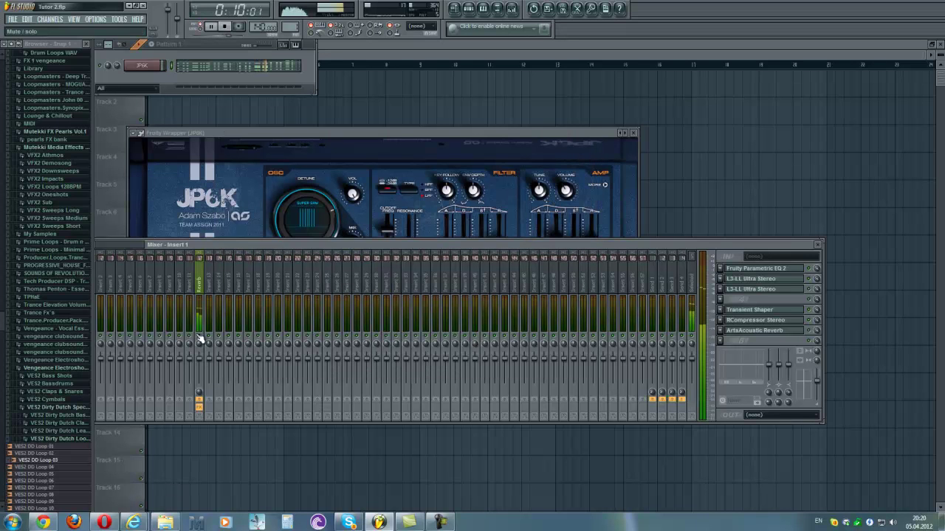
left_click(633, 134)
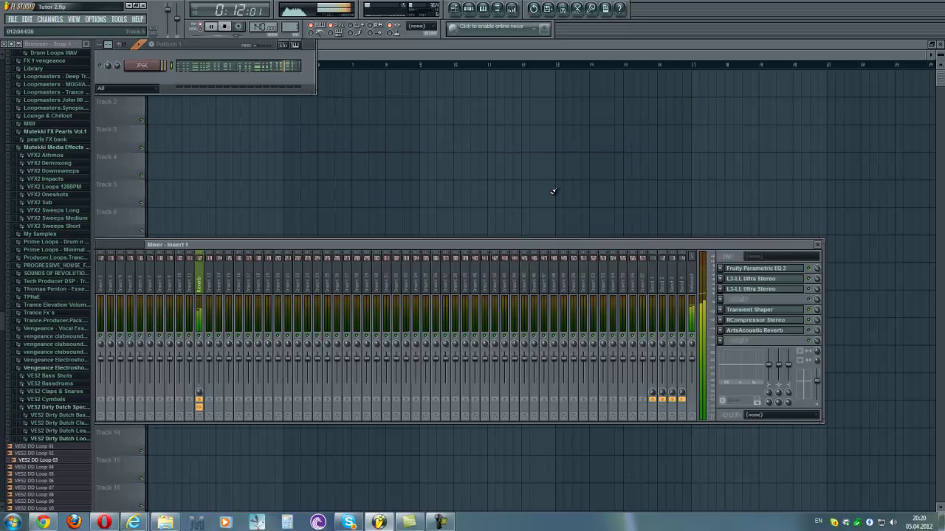
Step: Move the mixer so all of insert 1's effect slots are accessible and load Gross Beat into its last free slot
left_click_drag(494, 247, 583, 211)
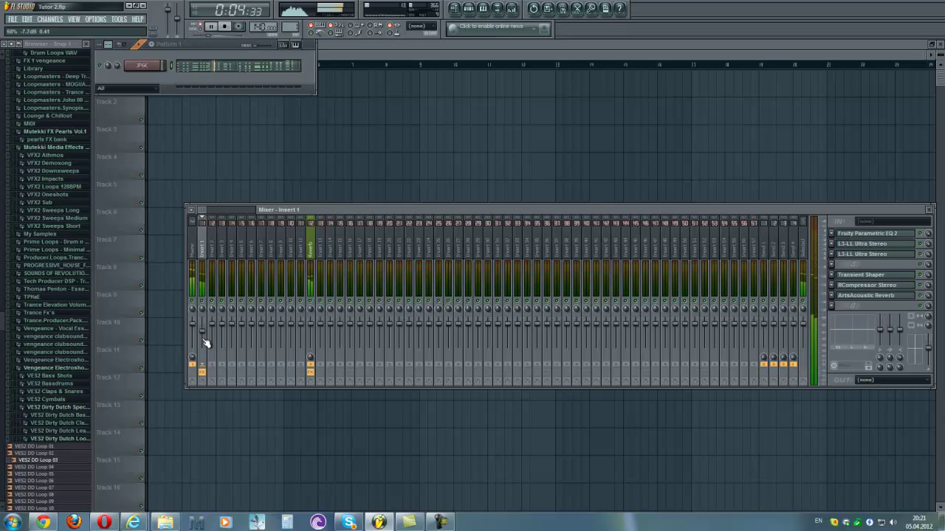
left_click(831, 307)
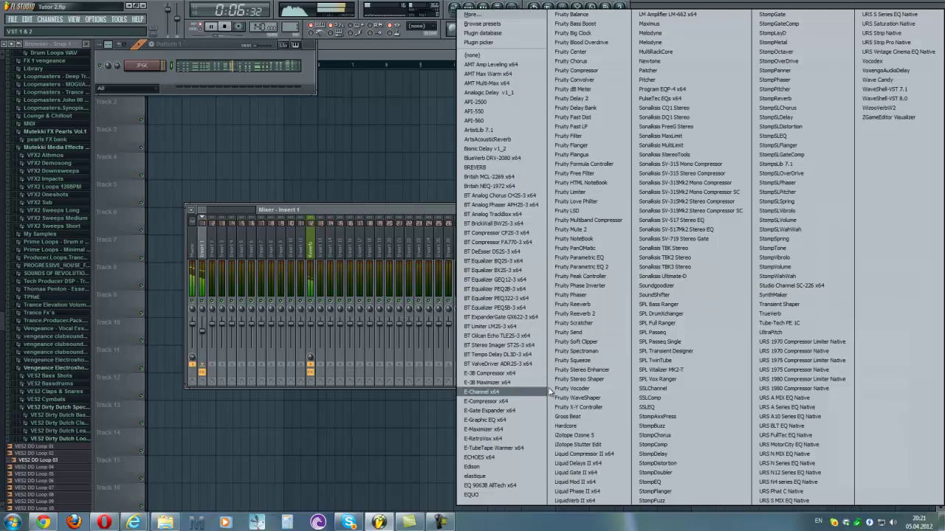
left_click(599, 417)
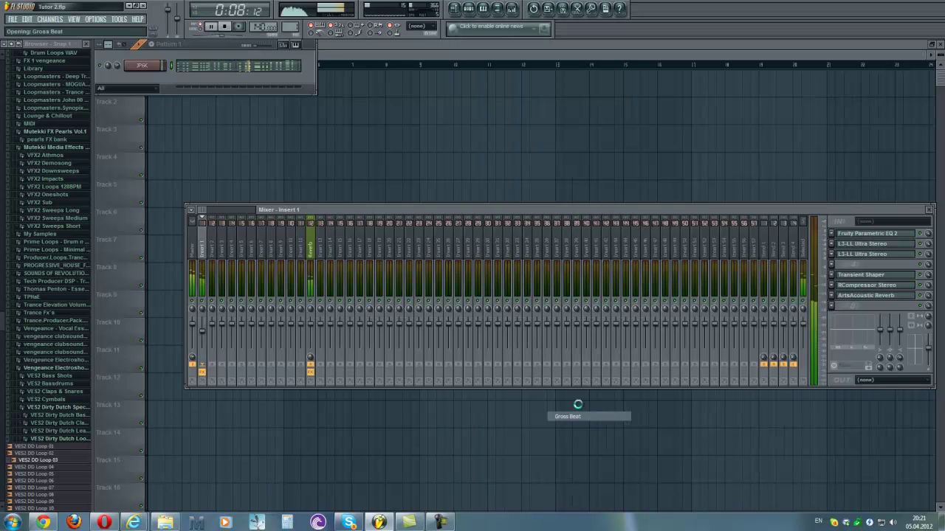
Step: Audition Gross Beat's time presets Basic 1, Basic 2, Basic 10, Basic 11, Complex 8, Complex 12 and Chaos 4
left_click_drag(389, 281, 391, 148)
left_click(319, 203)
left_click(350, 204)
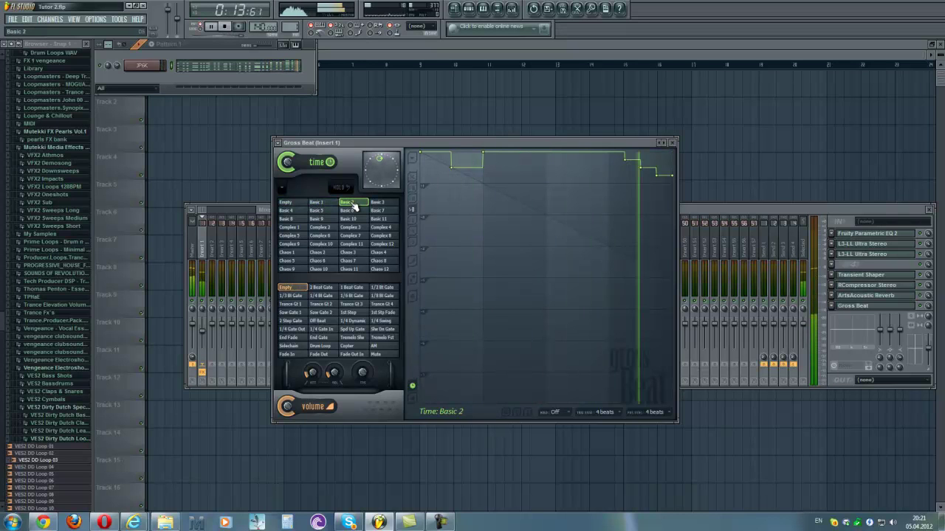
left_click(358, 219)
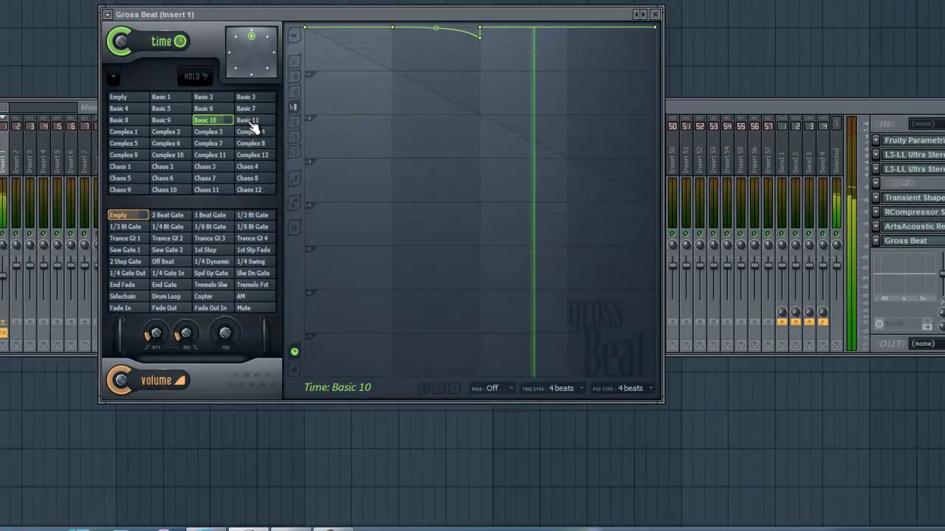
left_click(374, 216)
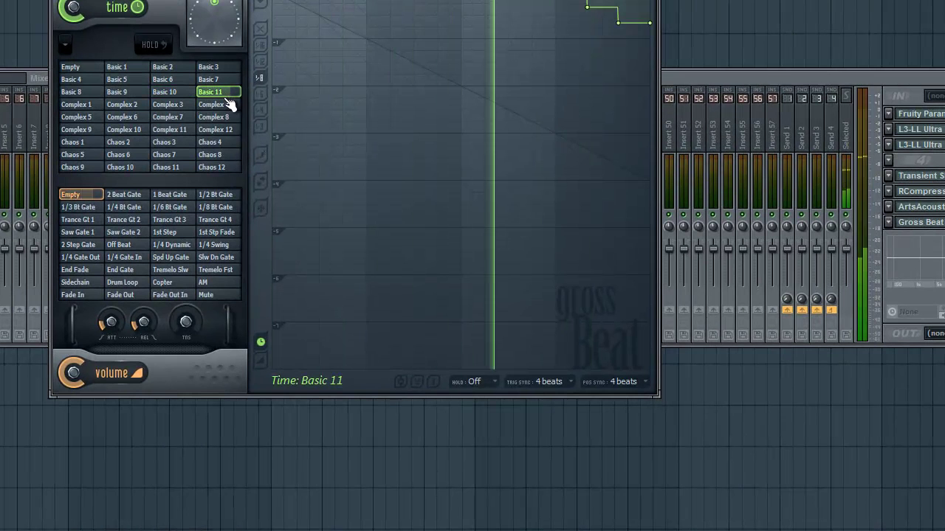
left_click(217, 118)
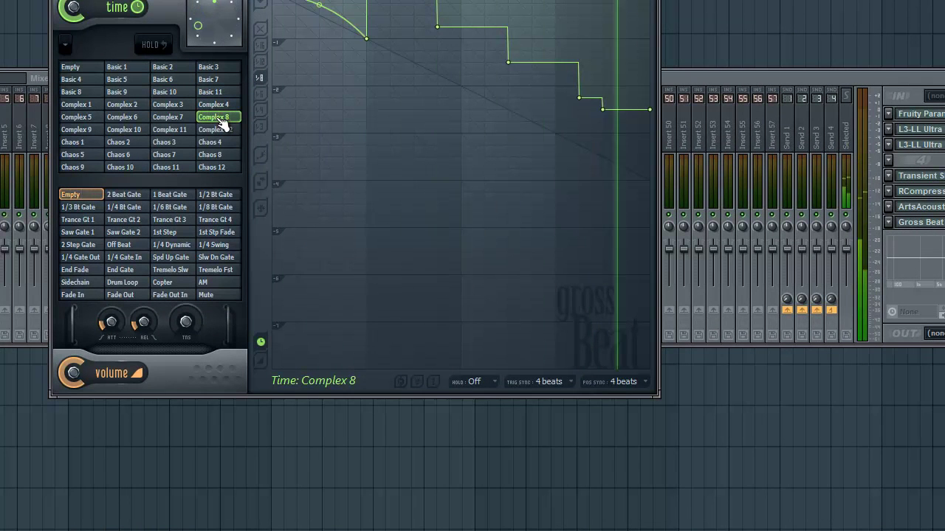
left_click(220, 130)
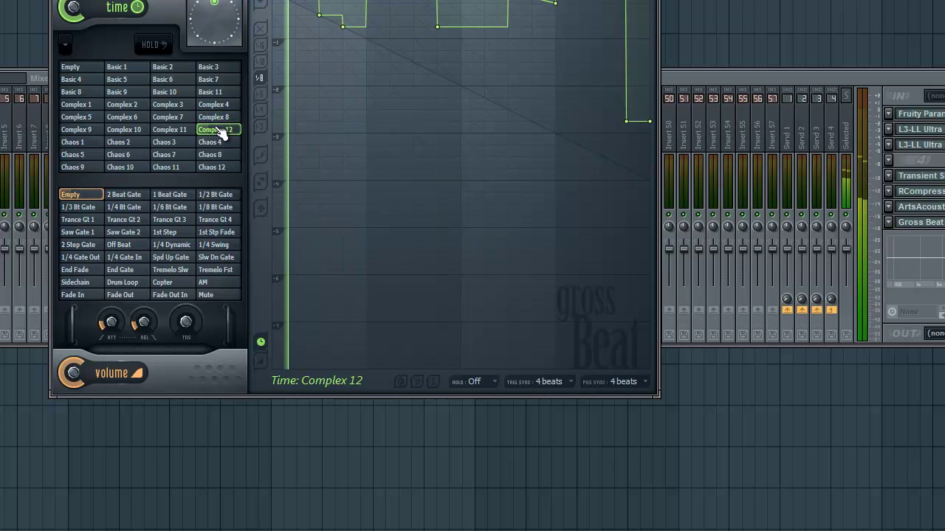
left_click(208, 142)
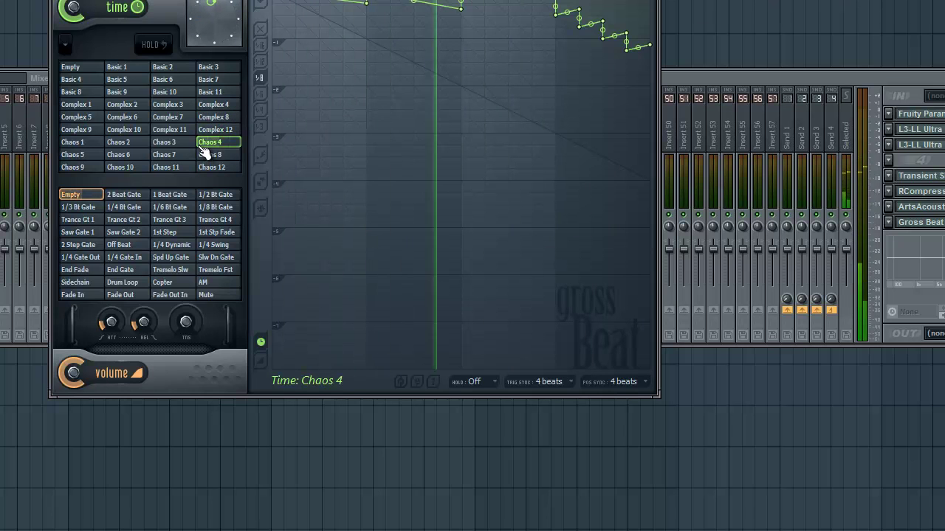
Step: Apply Gross Beat's Sidechain volume preset with the Empty time preset, and bend all four volume curves upward for a faster rise
left_click(79, 283)
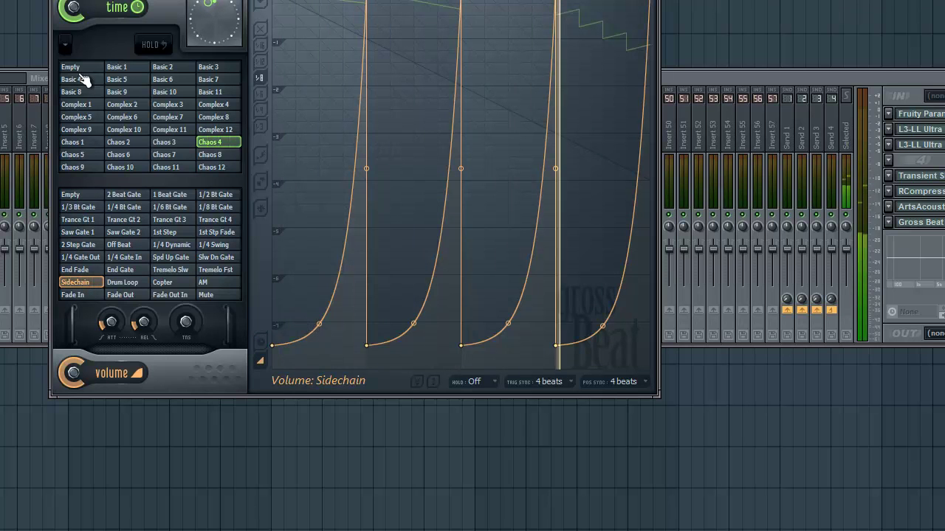
left_click(71, 68)
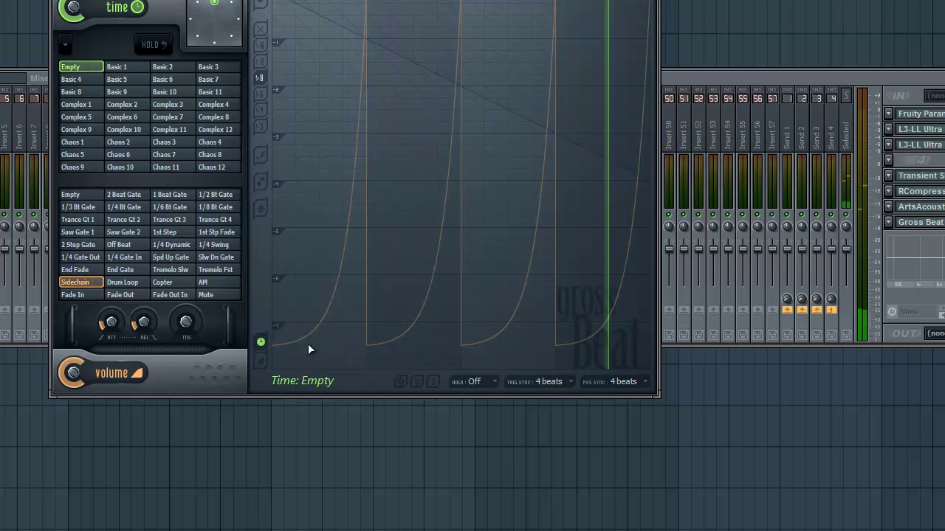
left_click(262, 360)
left_click_drag(316, 329, 323, 244)
left_click_drag(414, 324, 420, 247)
left_click_drag(507, 325, 509, 248)
left_click_drag(601, 327, 605, 245)
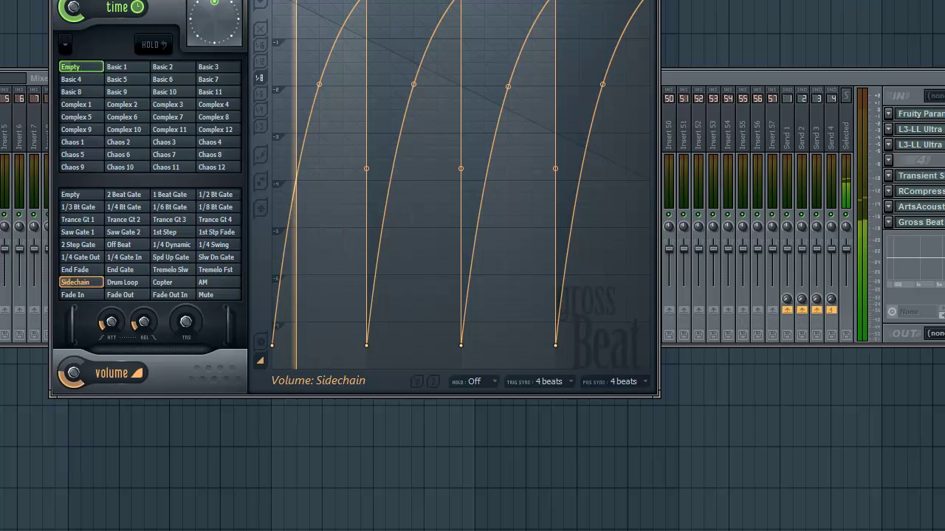
Step: Close Gross Beat and remove it from insert 1's effect chain
left_click(653, 1)
left_click(887, 222)
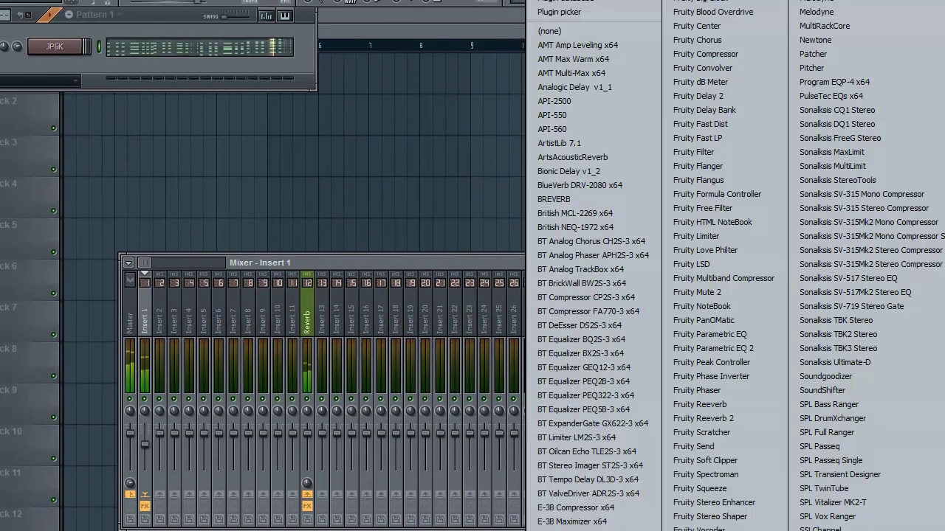
left_click(616, 30)
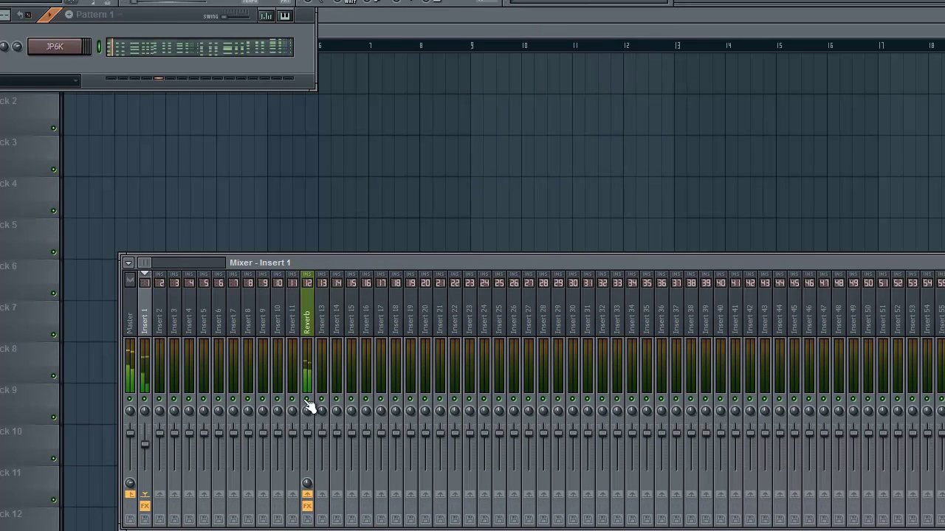
Step: Reopen the JP6K editor and raise its filter cutoff to near maximum
left_click(53, 48)
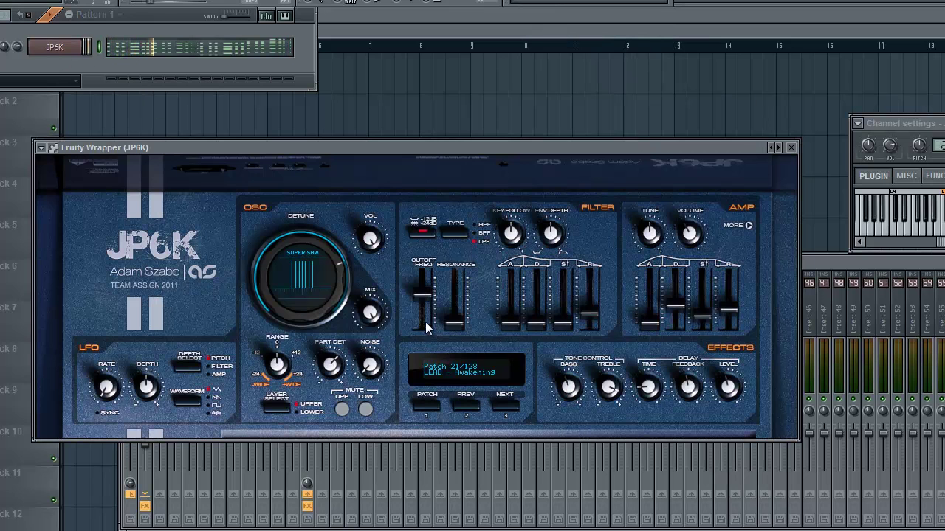
left_click_drag(422, 320, 433, 253)
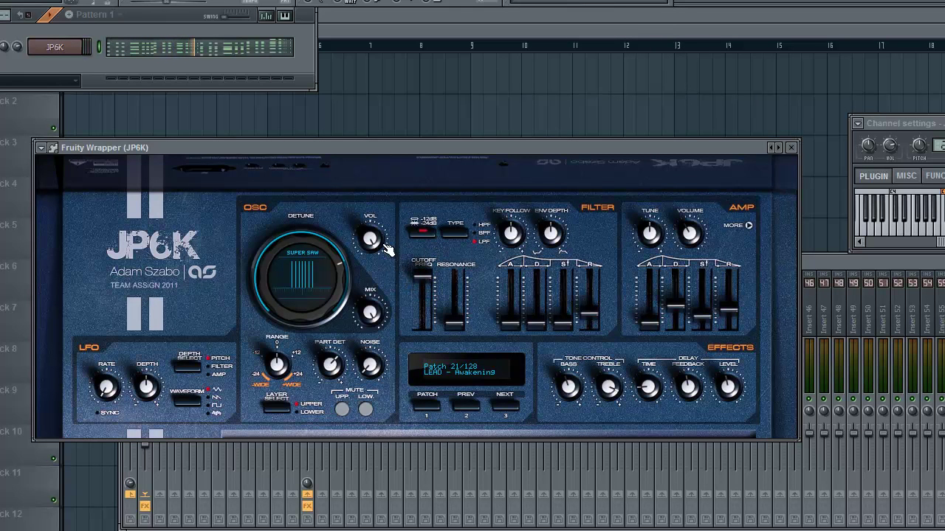
Step: Add a Sylenth1 instrument channel to the pattern
left_click(0, 0)
mouse_move(1, 0)
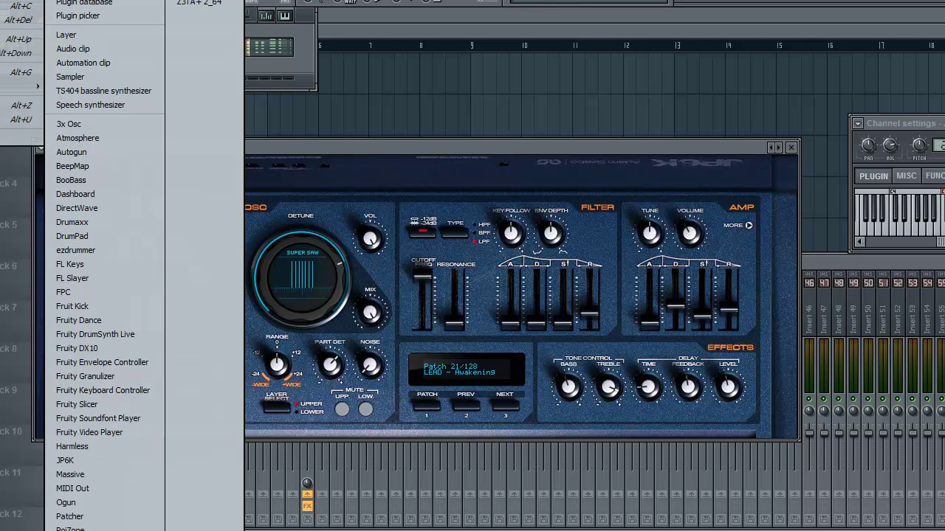
left_click(72, 530)
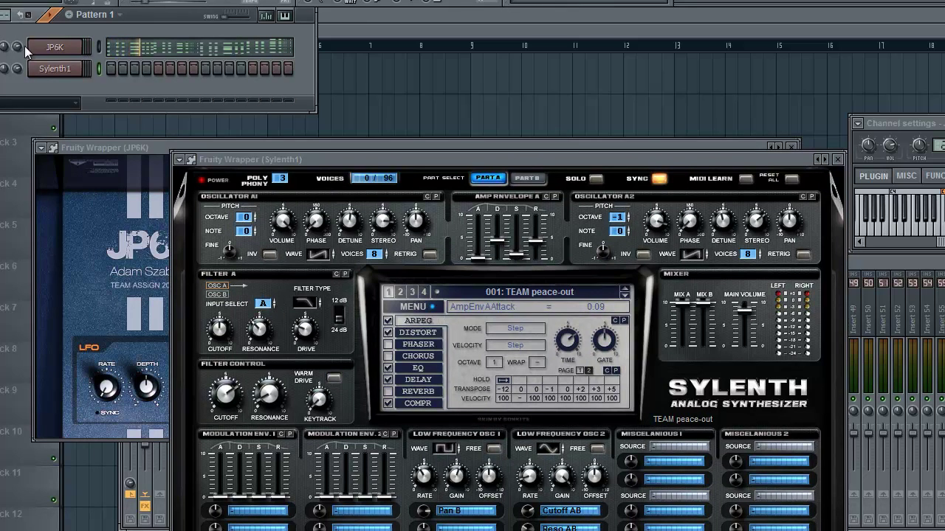
Step: Copy all of the JP6K's notes into Sylenth1's piano roll
left_click(138, 47)
key("F6")
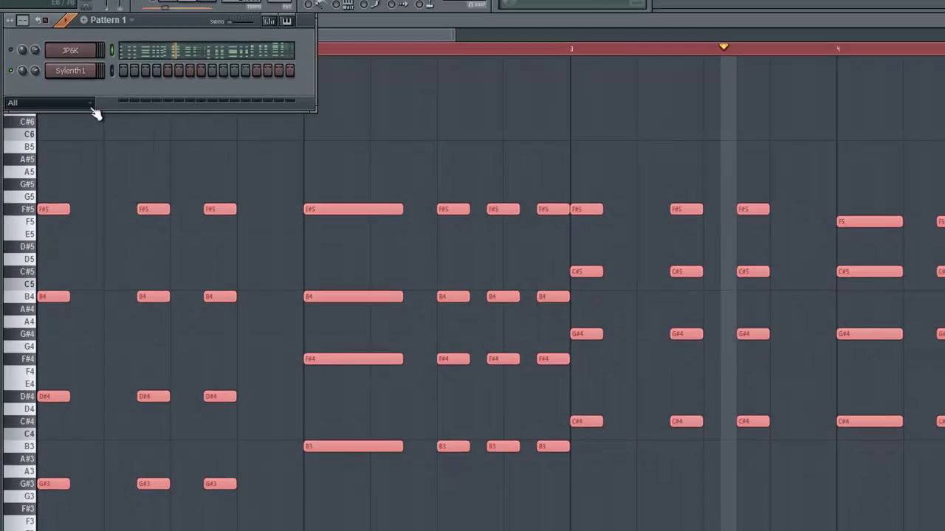
right_click(55, 69)
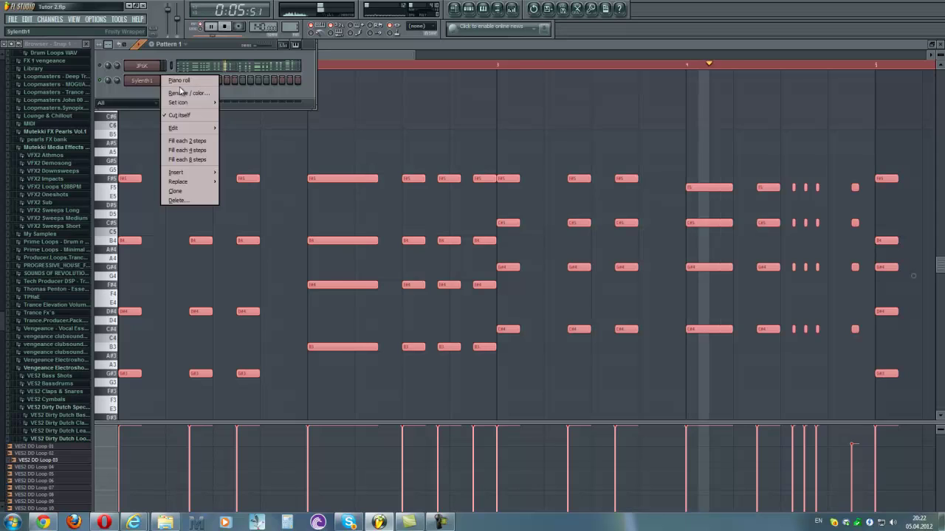
left_click(180, 80)
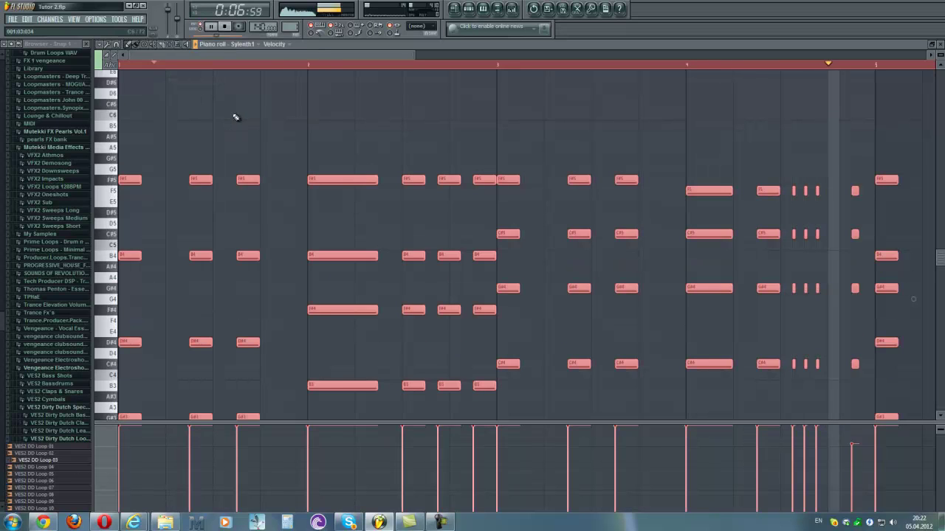
Step: Route the Sylenth1 channel to mixer insert 2 and close its channel settings window
left_click(142, 81)
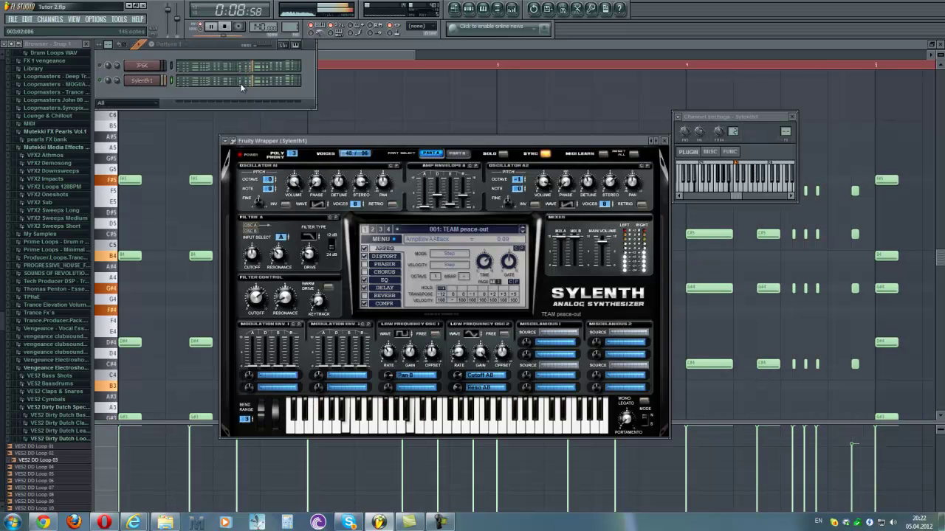
left_click_drag(787, 129, 791, 120)
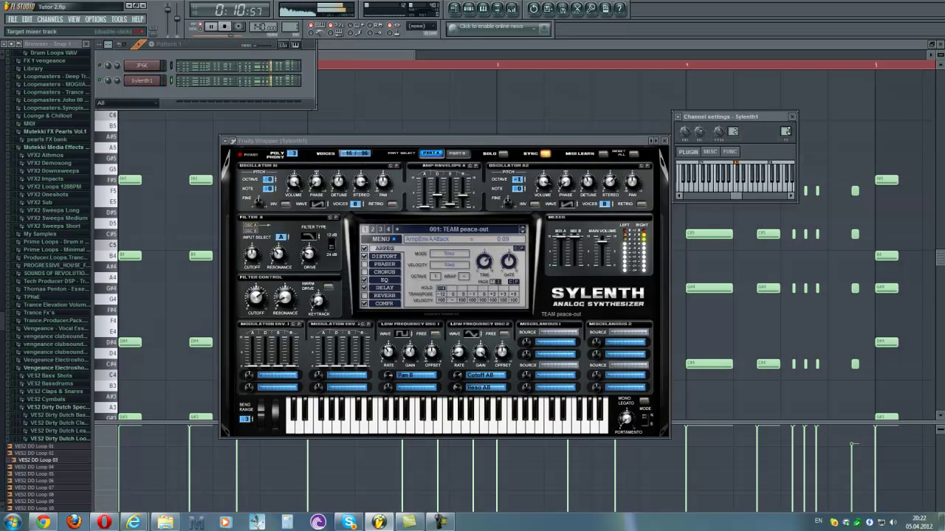
left_click(792, 117)
Step: Turn off Sylenth1's arpeggiator and delay, and set Part A's amp envelope decay to 3.22
left_click(365, 249)
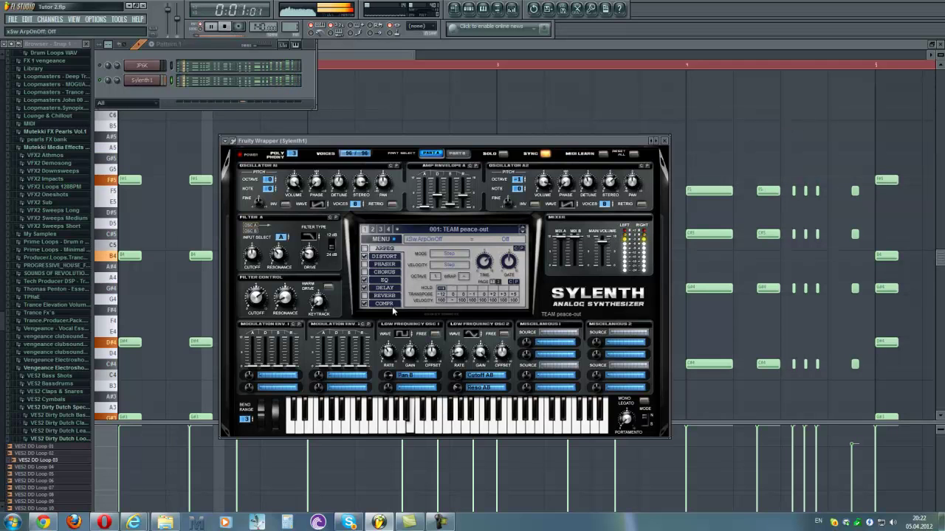
left_click(364, 288)
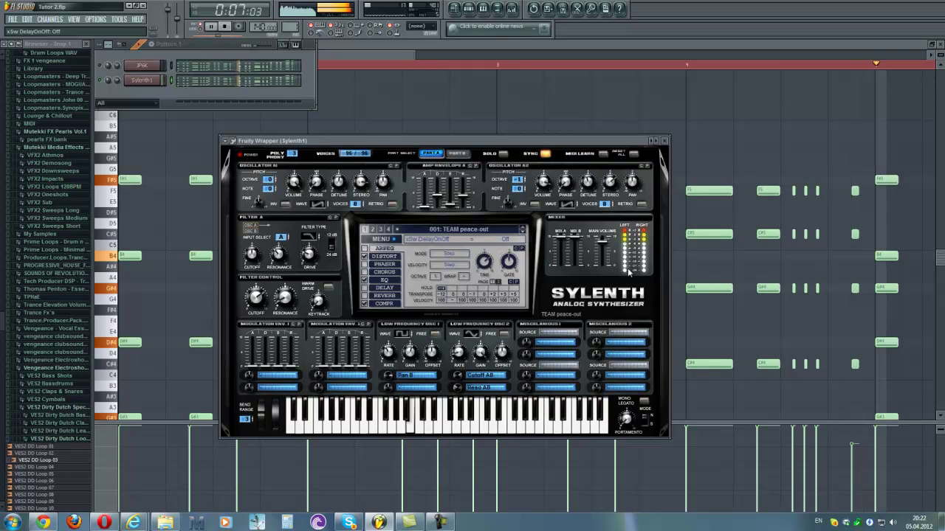
left_click(437, 197)
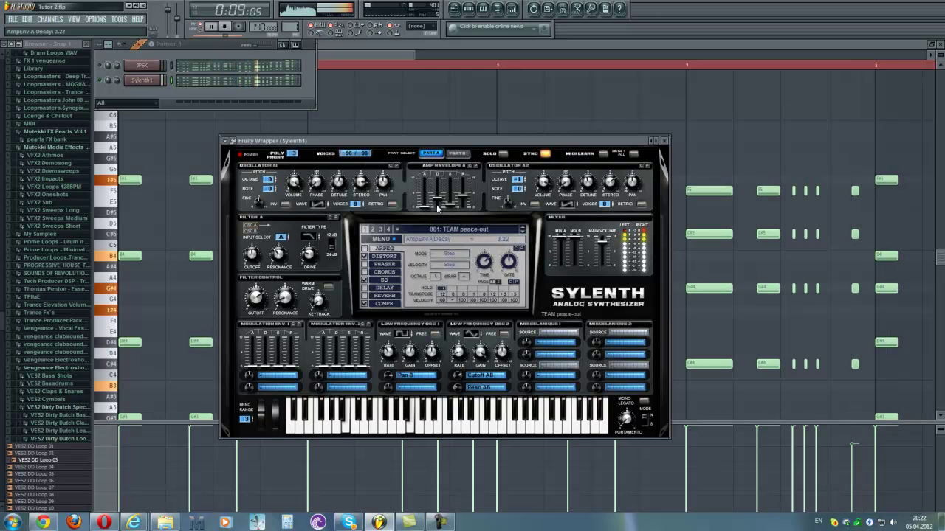
Step: Set Part B's amp envelope sustain to 1.44, raise its decay and release, and show the mixer behind the synth
left_click(457, 153)
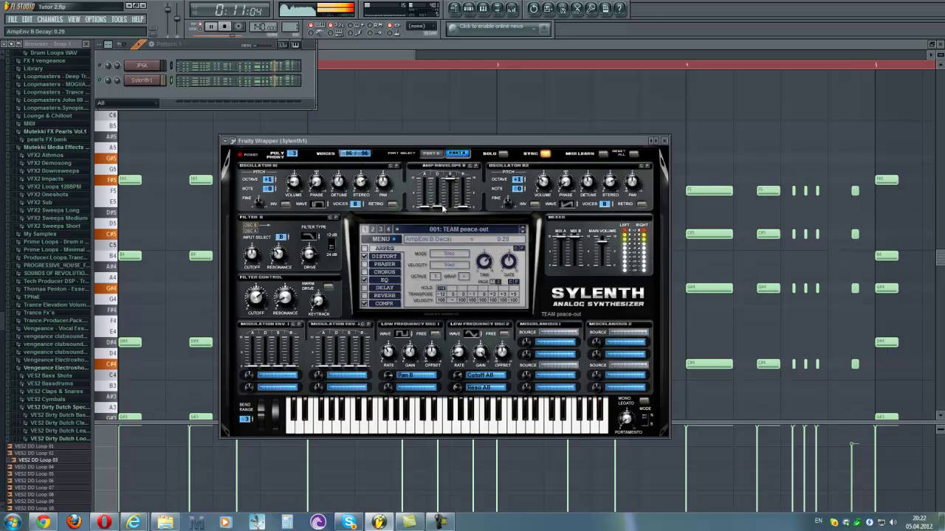
left_click_drag(448, 178, 447, 255)
left_click_drag(464, 207, 450, 221)
key("F9")
left_click(434, 141)
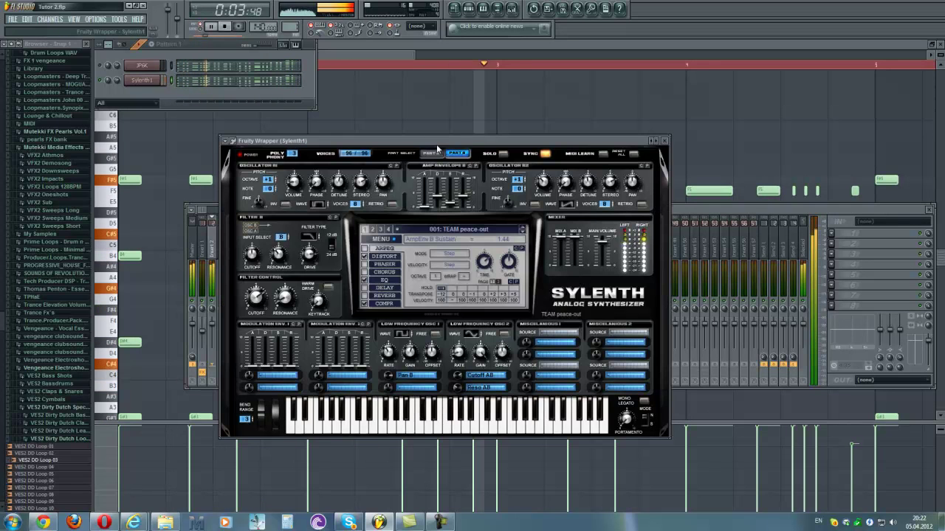
Step: Raise Part A's amp envelope sustain, set its release to 5.67, and switch back to Part B
left_click(433, 154)
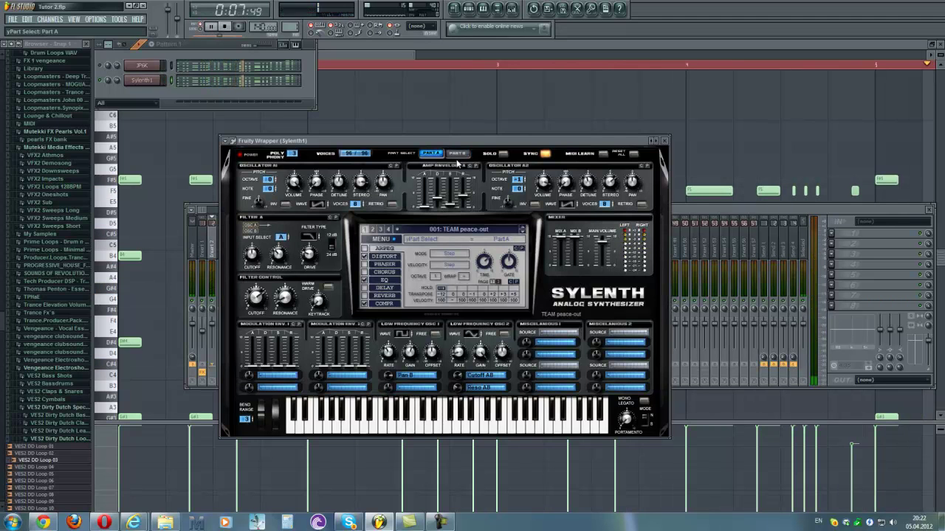
left_click_drag(446, 205, 462, 189)
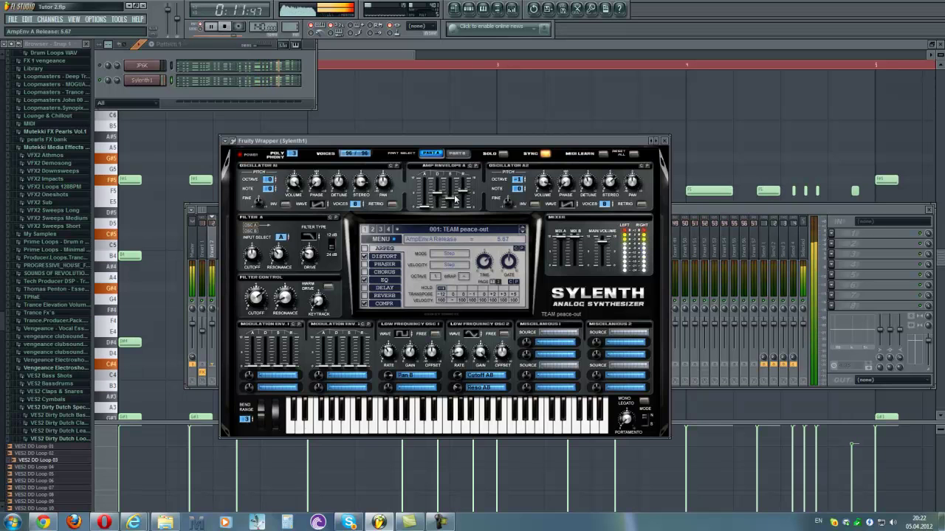
left_click(457, 153)
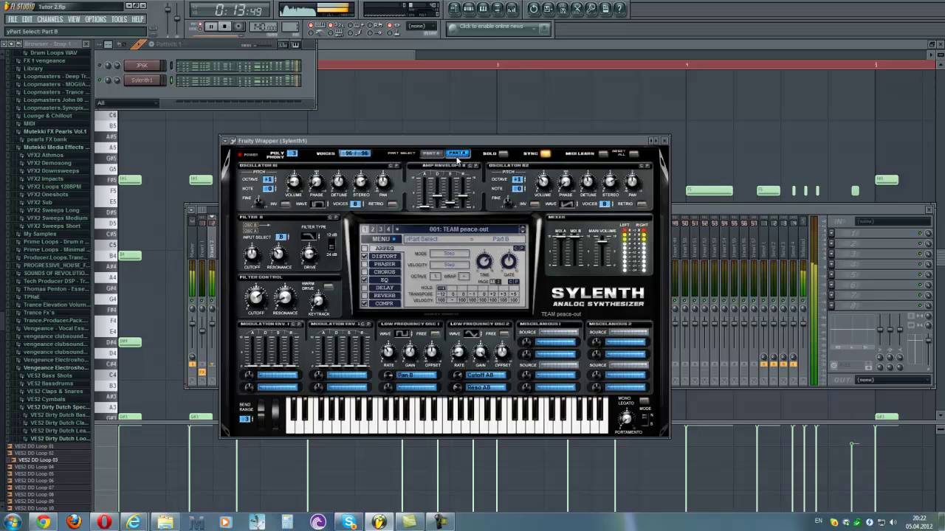
Step: Set Part B's amp envelope sustain to 2.76 and return to Part A
left_click(462, 154)
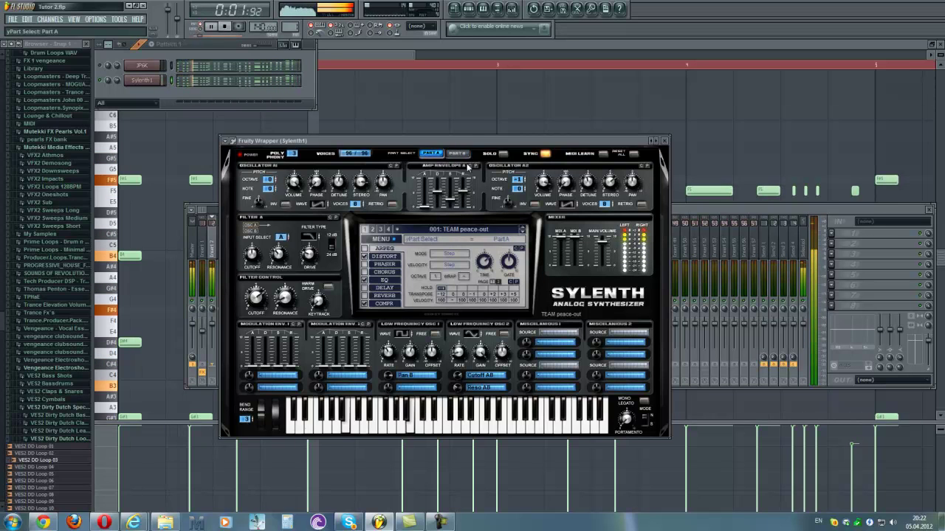
left_click(457, 153)
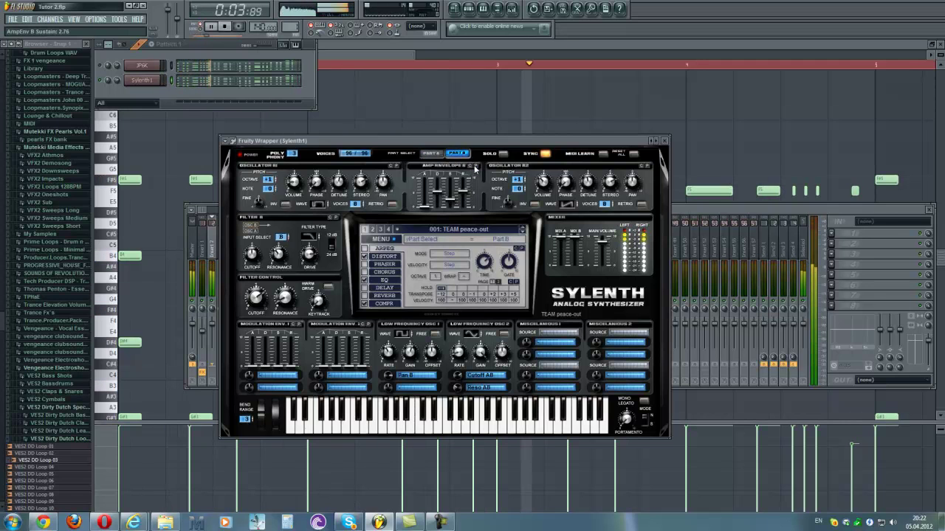
left_click(431, 154)
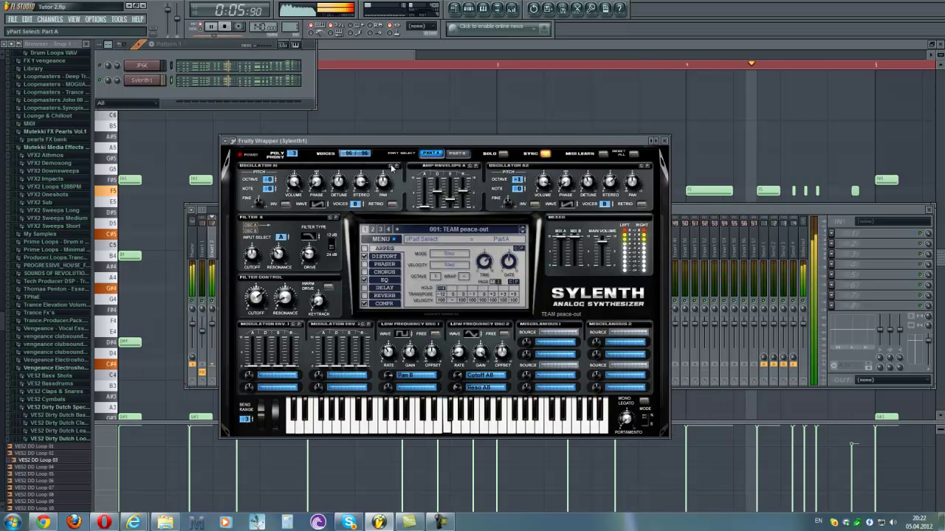
Step: Set oscillator A2's octave to 0 and raise Sylenth1's polyphony to 10
left_click(458, 155)
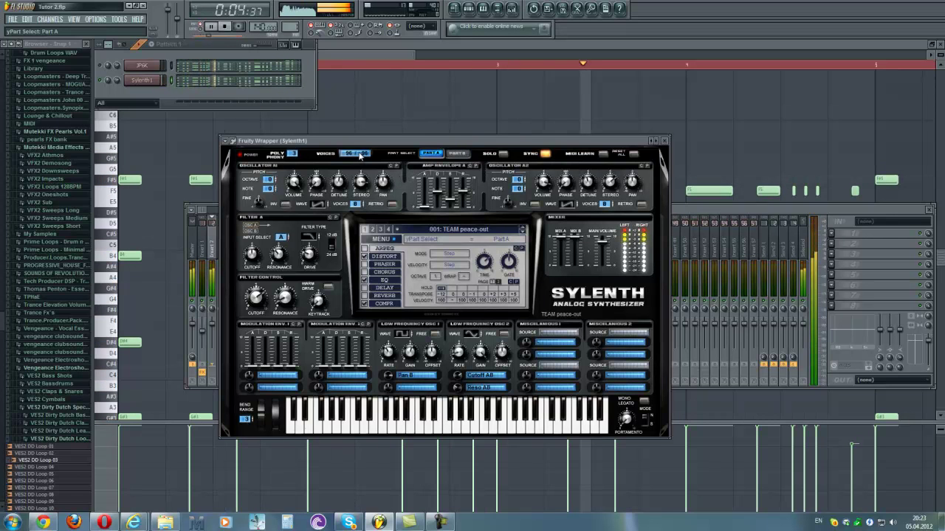
mouse_move(296, 153)
left_mouse_down()
mouse_move(302, 142)
mouse_move(293, 164)
left_mouse_up()
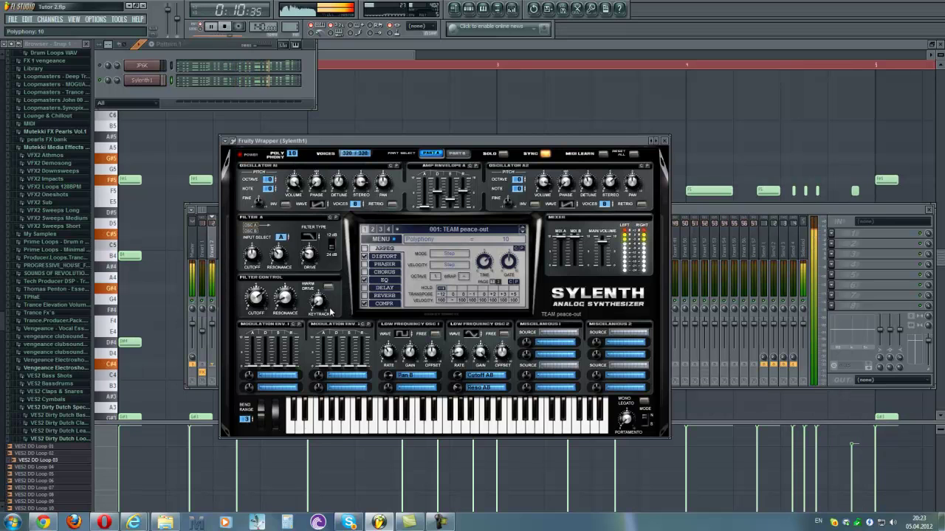
Step: Turn off Sylenth1's distortion effect and set the filter control cutoff to 234.94 Hz
left_click(258, 311)
left_click_drag(257, 320, 252, 333)
left_click(364, 256)
left_click(256, 307)
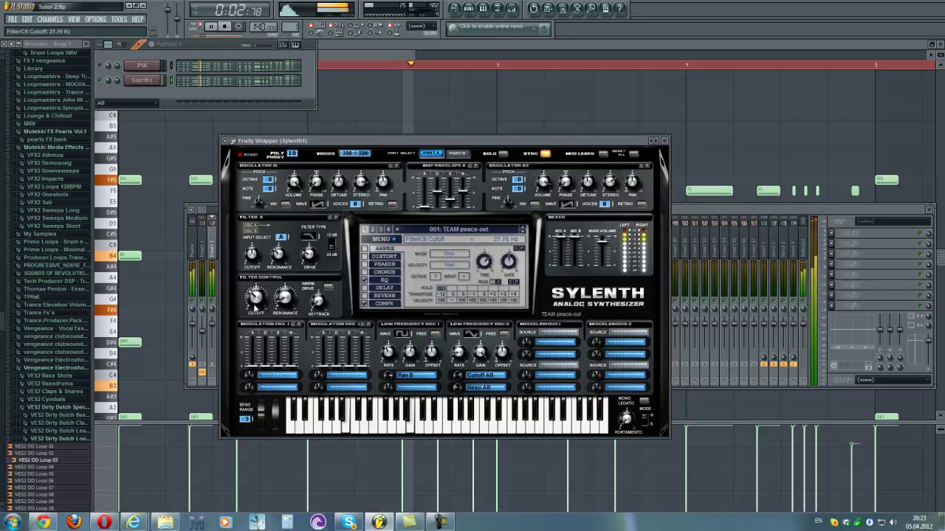
left_click_drag(256, 306, 265, 295)
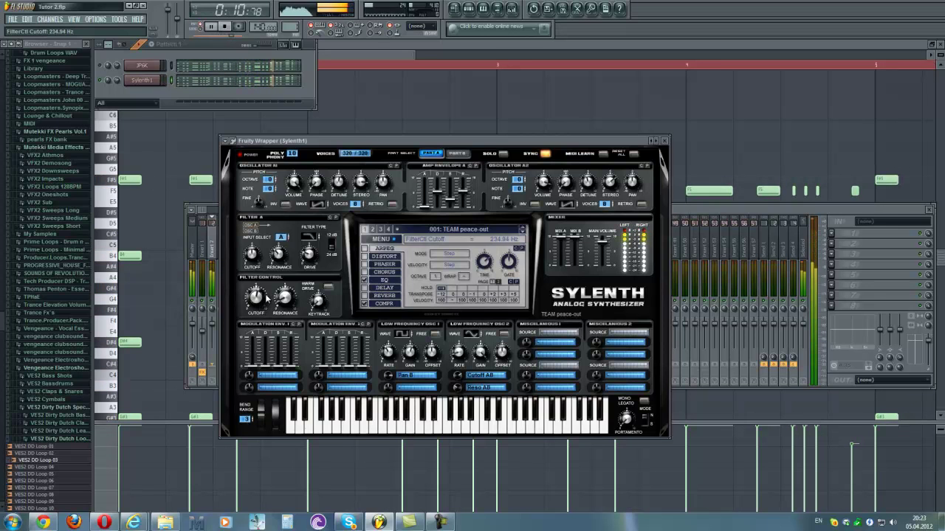
Step: Set the amp envelope decay to 4.60 on Part A and 4.20 on Part B, and raise the filter control cutoff
left_click_drag(450, 199, 450, 204)
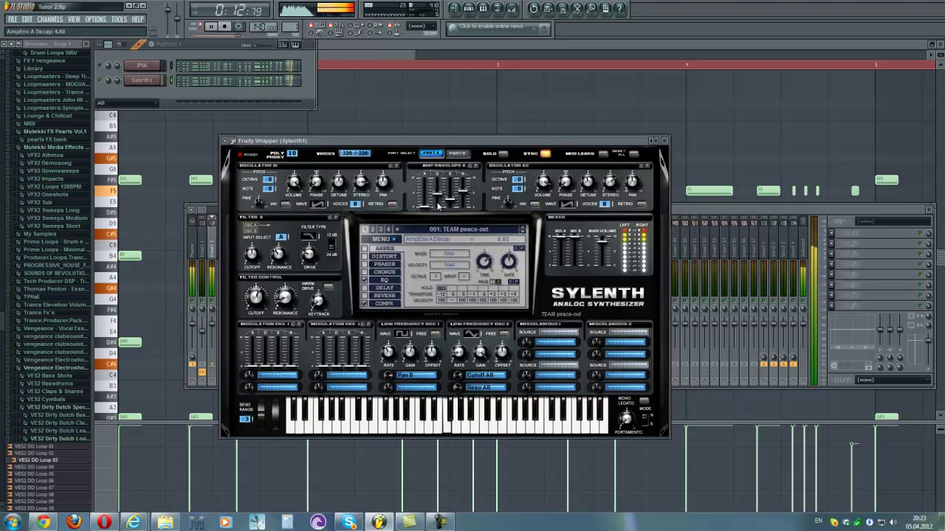
left_click(458, 153)
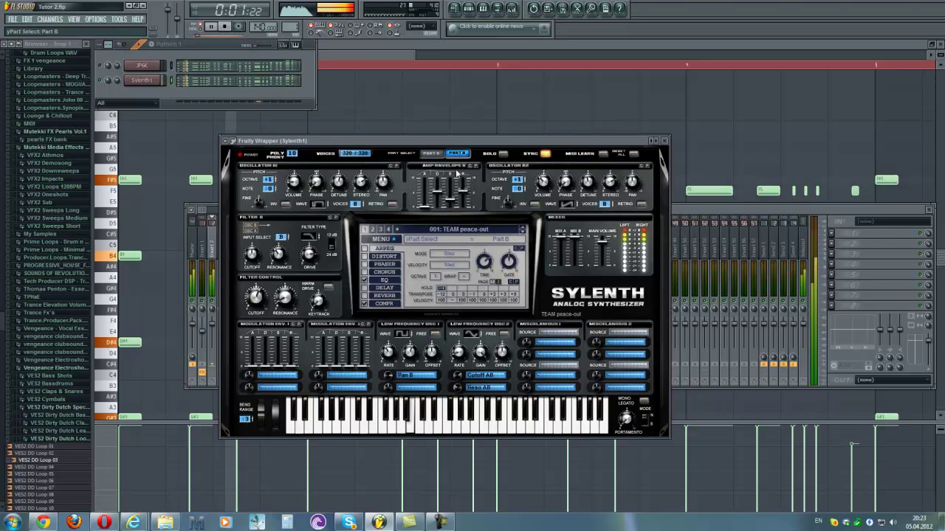
left_click(452, 205)
left_click_drag(441, 201, 441, 46)
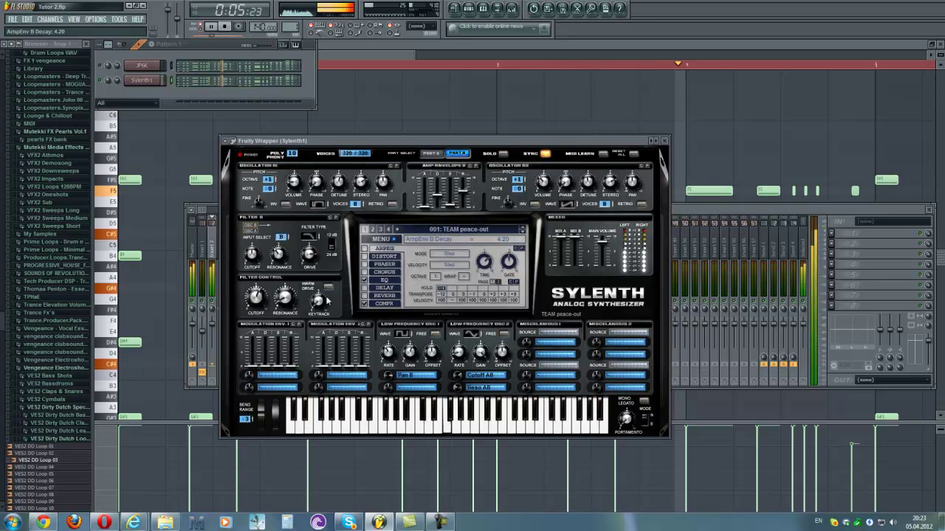
left_click(258, 296)
left_click_drag(261, 295, 262, 288)
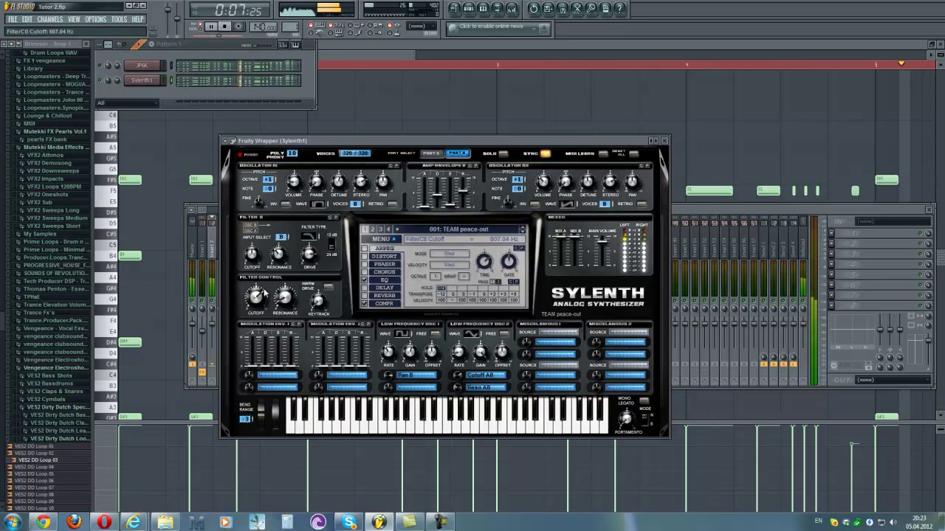
Step: Set Part A's amp envelope decay to 4.83 and its sustain to 2.59
mouse_move(455, 193)
left_mouse_down()
mouse_move(455, 203)
mouse_move(442, 197)
left_mouse_up()
left_click(431, 154)
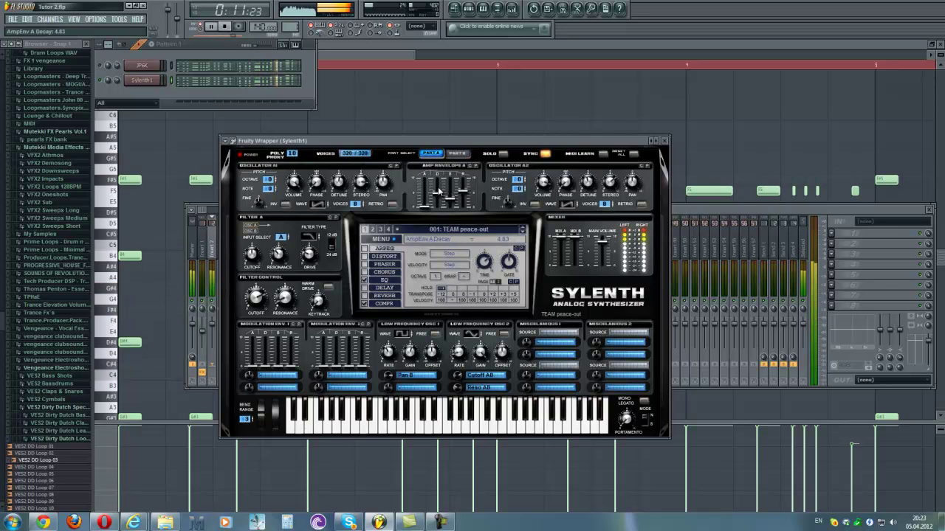
left_click(450, 199)
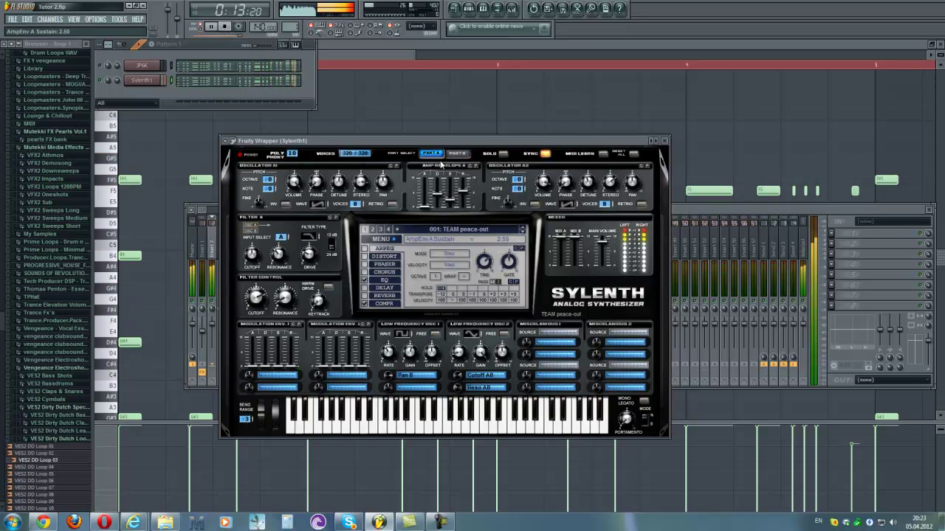
Step: Assign modulation envelope 1 to Cutoff AB, and set Filter A's input to AB with the filter control cutoff at 19.91 Hz
left_click(250, 379)
left_click(347, 281)
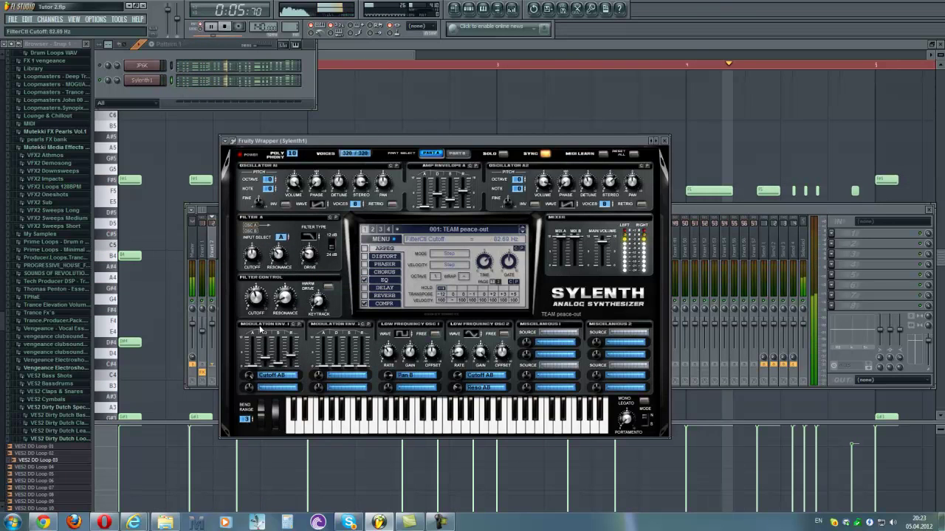
left_click(281, 236)
left_click_drag(255, 297, 255, 319)
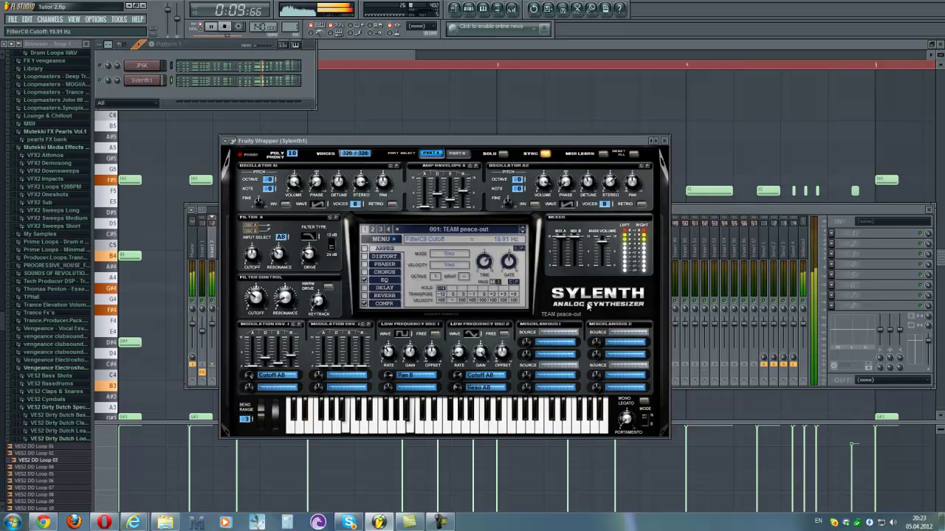
Step: Load Fruity Parametric EQ 2 into the first effect slot of mixer insert 2
left_click(864, 275)
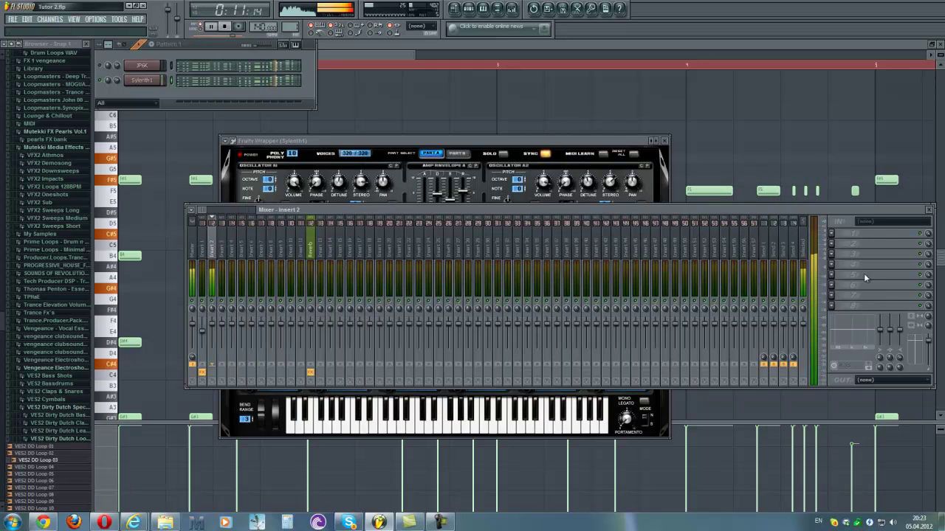
left_click(833, 237)
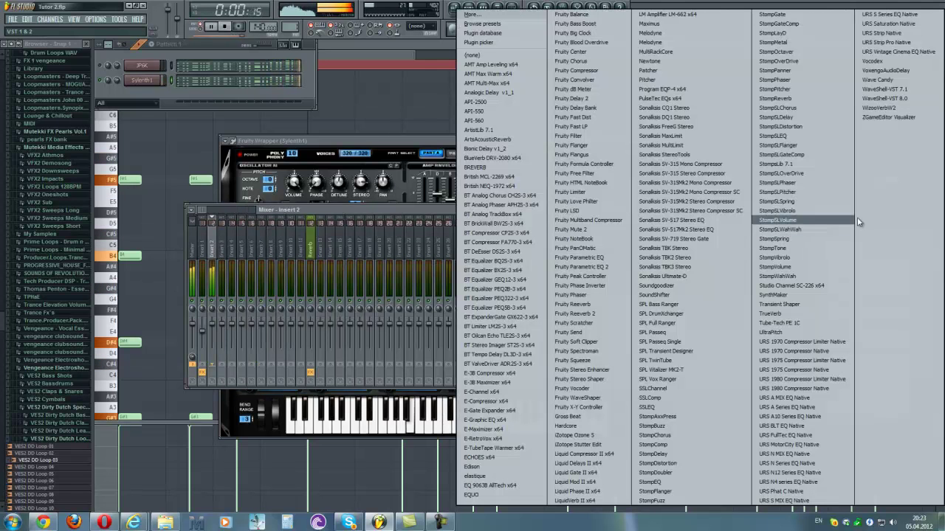
left_click(601, 271)
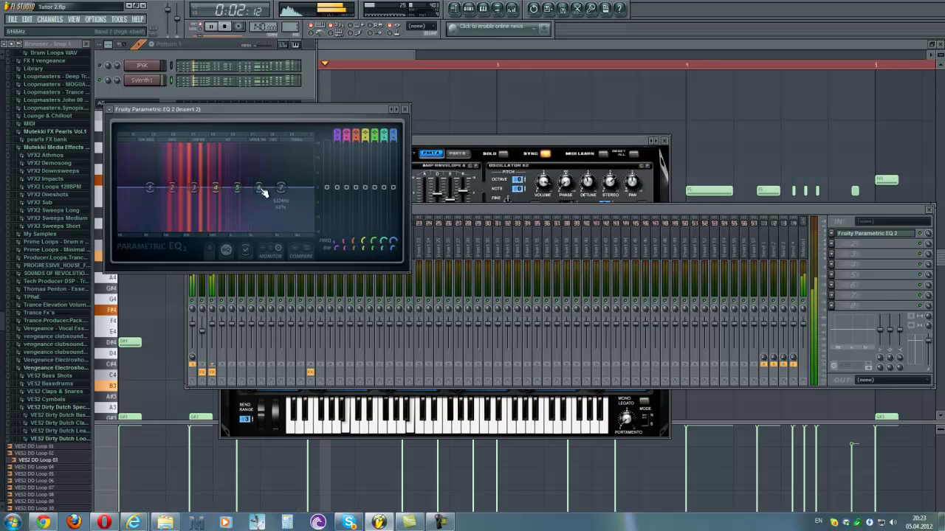
Step: Shape insert 2's EQ by cutting the lows, rolling off the highs with band 7, and placing band 5 at 7872 Hz, then close it
left_click_drag(338, 132, 338, 134)
left_click_drag(150, 190, 332, 252)
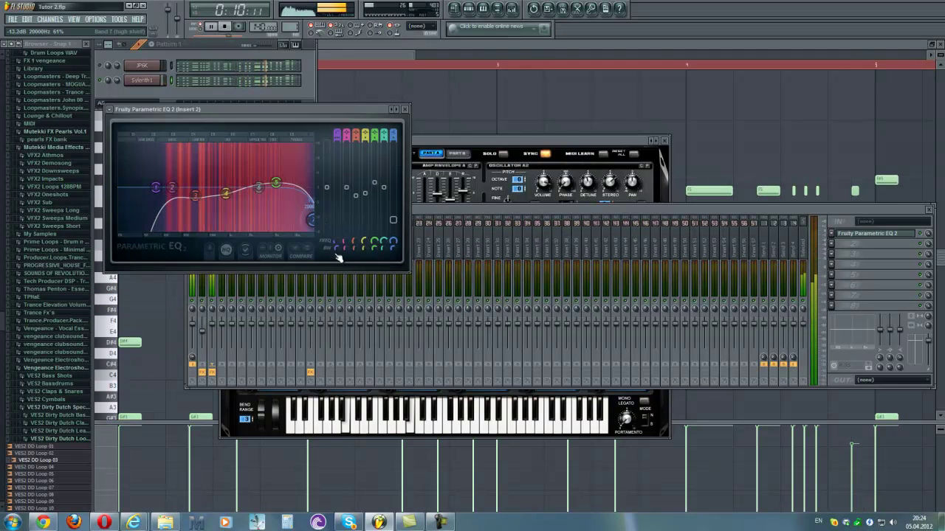
left_click_drag(275, 183, 286, 189)
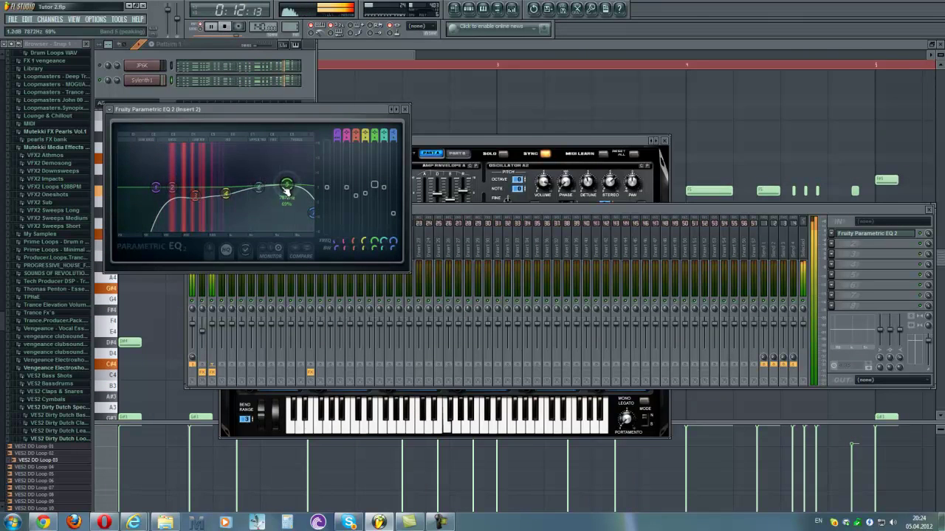
left_click(405, 109)
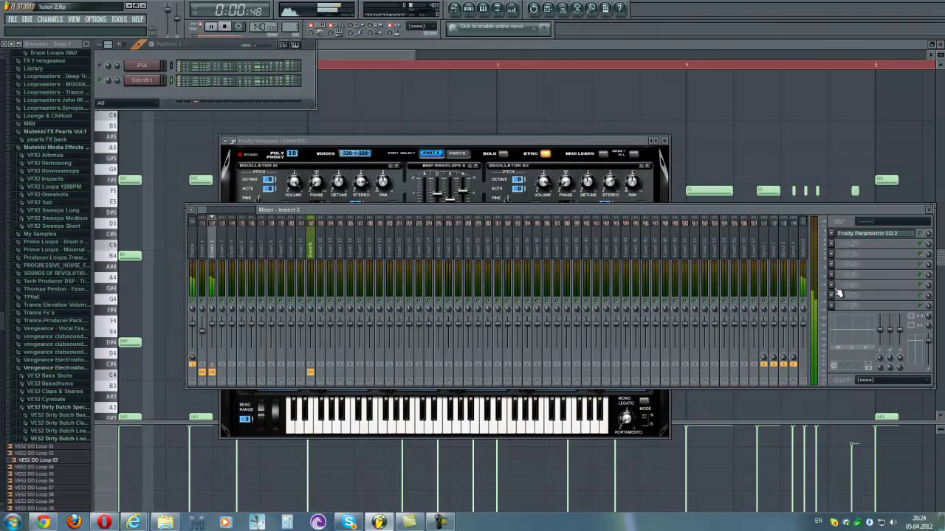
Step: Copy the ArtsAcoustic Reverb from mixer insert 1 to insert 2 and move it to effect slot 7
left_click(203, 249)
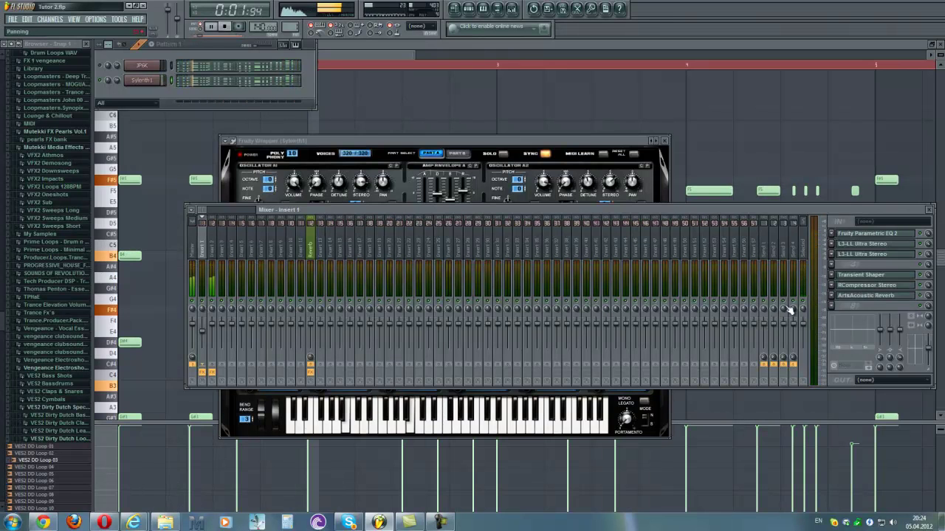
left_click(832, 295)
left_click_drag(856, 340, 214, 256)
left_click(215, 256)
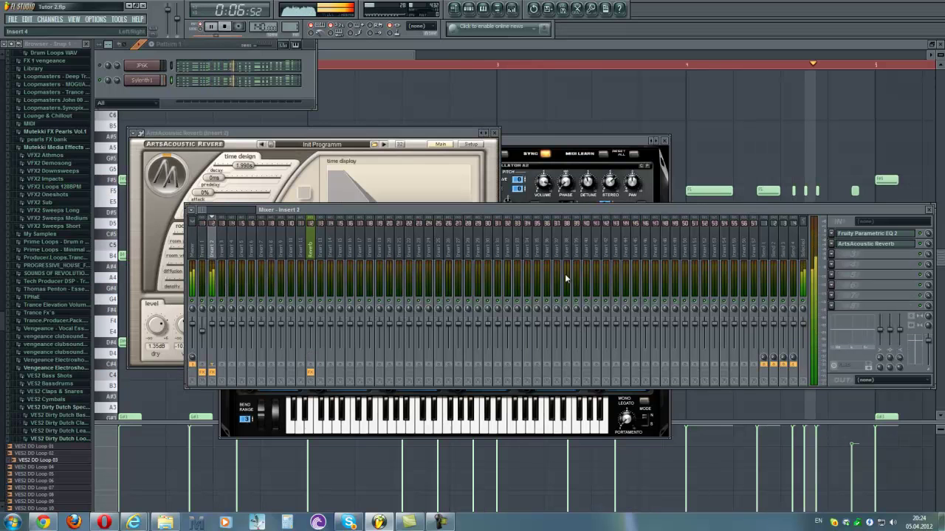
left_click_drag(853, 279, 853, 300)
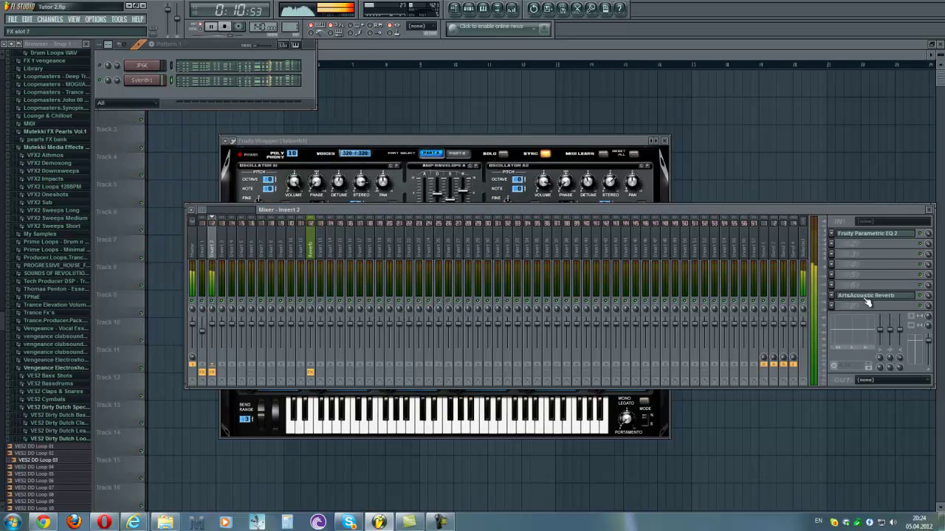
Step: Lower the high-frequency cutoff of insert 2's ArtsAcoustic Reverb to just below 4 kHz and close the plugin
left_click(860, 298)
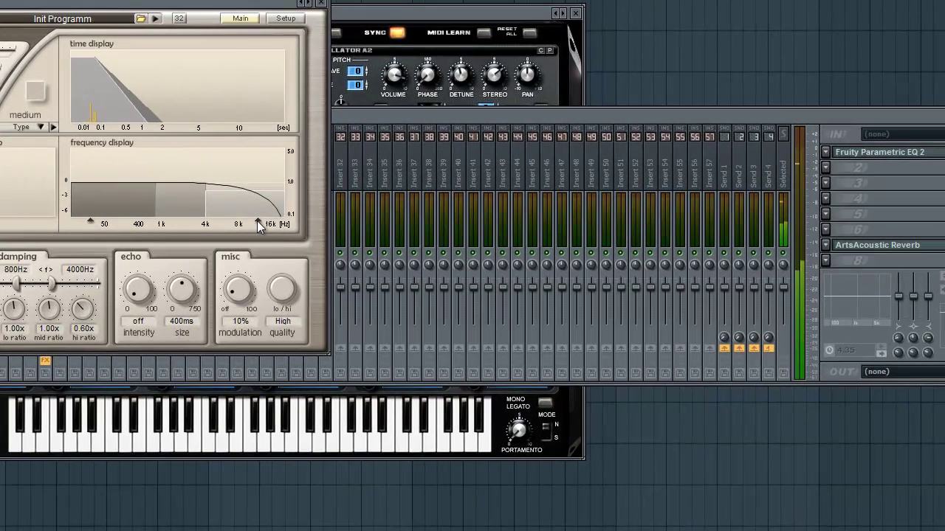
left_click_drag(258, 226, 235, 226)
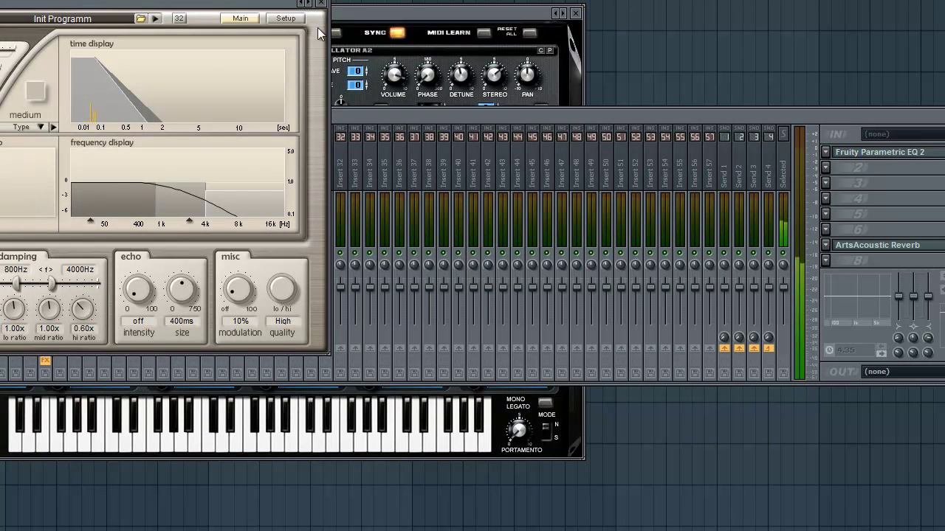
left_click(322, 2)
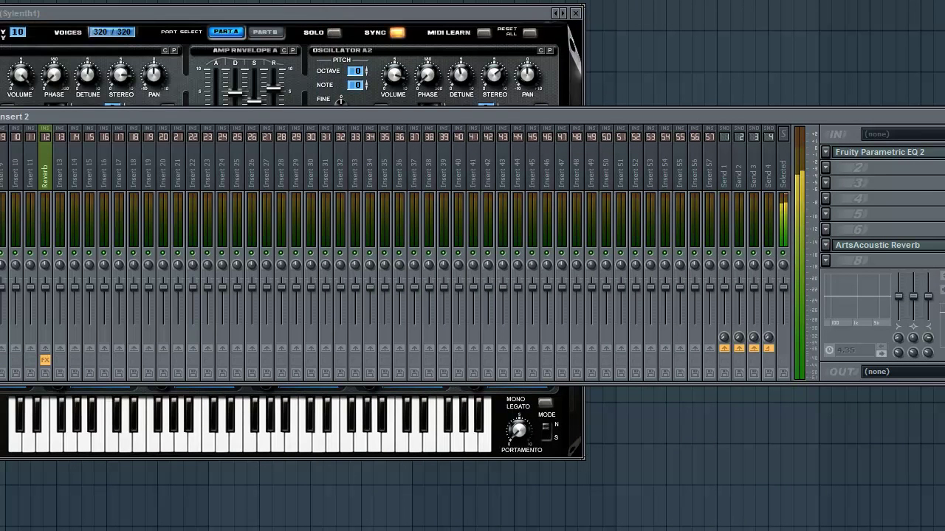
Step: Send insert 2 to the Reverb track on insert 12 and adjust that track's ArtsAcoustic Reverb
left_click(45, 348)
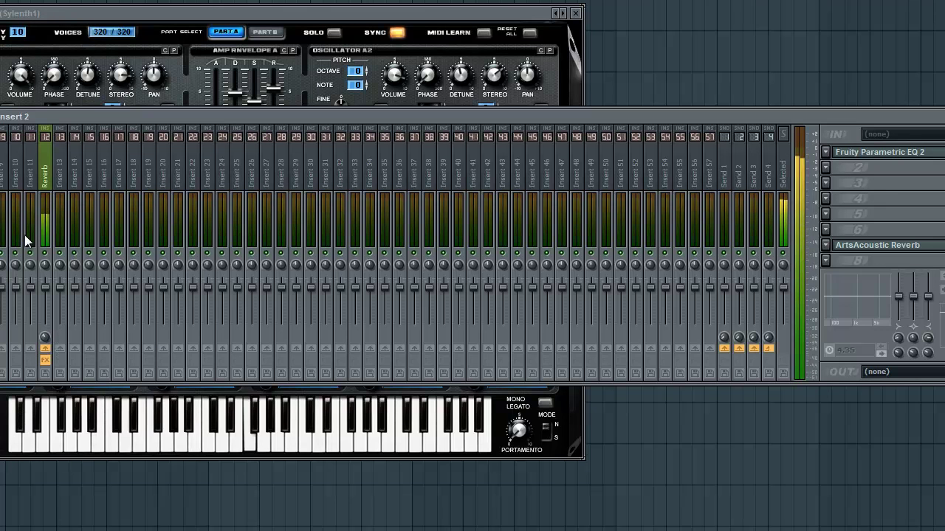
left_click(55, 171)
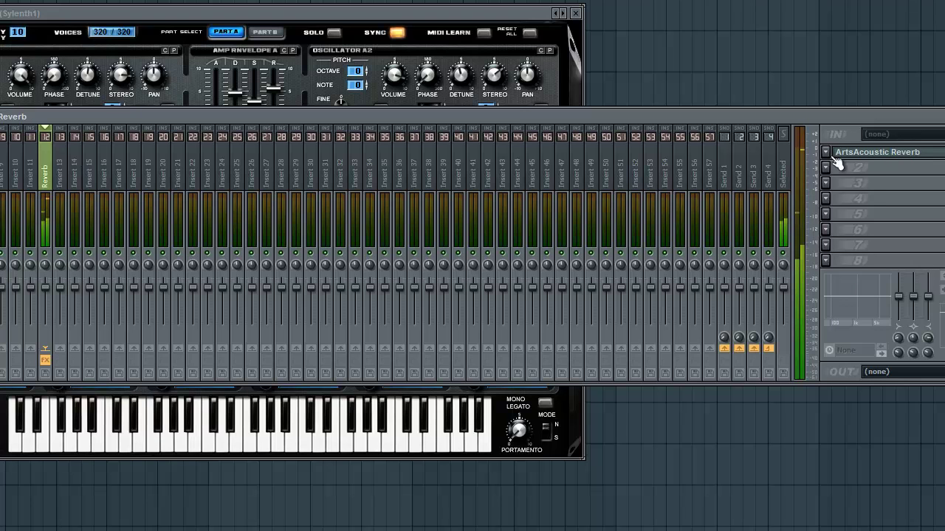
left_click(861, 153)
left_click_drag(411, 209, 399, 209)
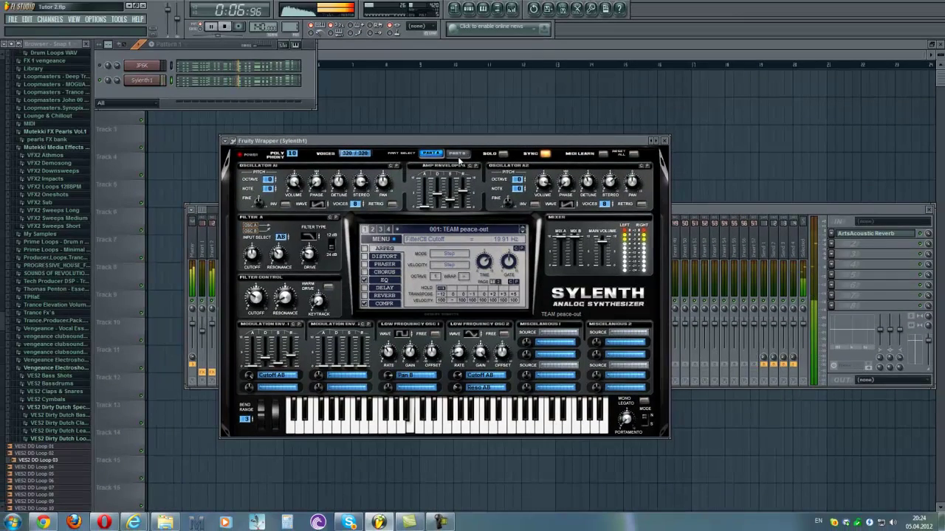
Step: Switch Sylenth1 to Part B and raise the filter control cutoff to 1426.45 Hz
left_click(456, 154)
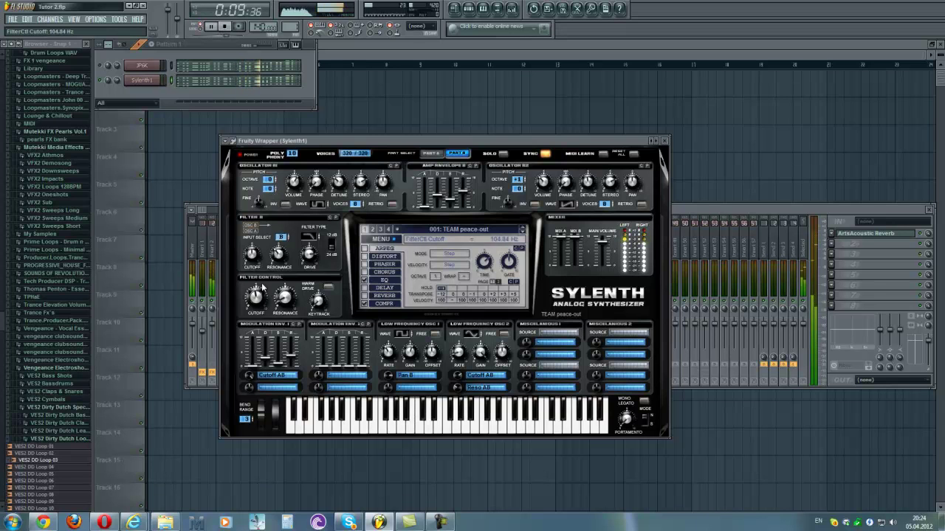
left_click_drag(263, 288, 259, 200)
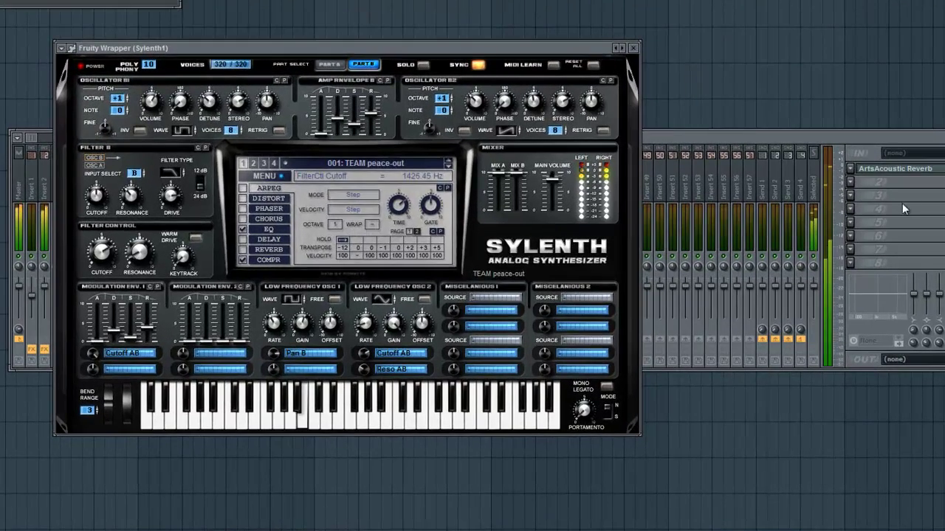
Step: Set the amp envelope release to 3.48 on Part B and 4.70 on Part A
left_click(902, 203)
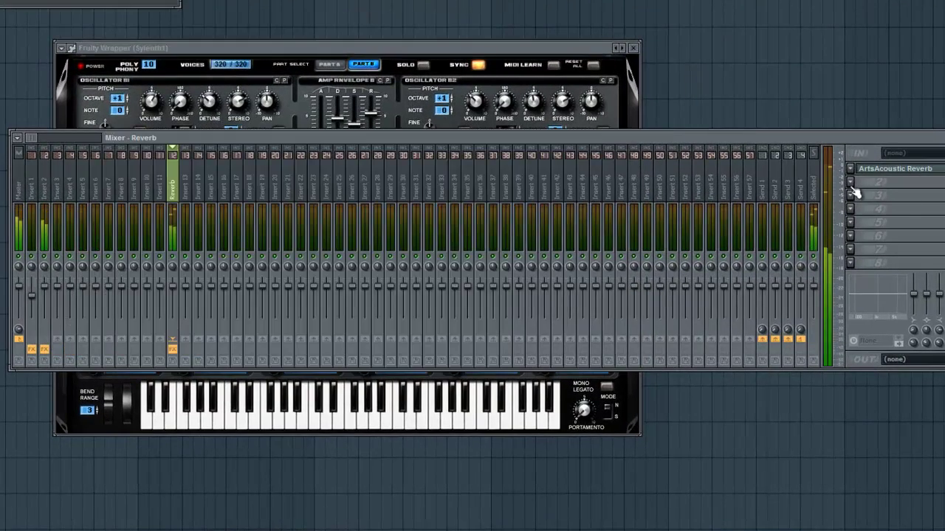
left_click(364, 47)
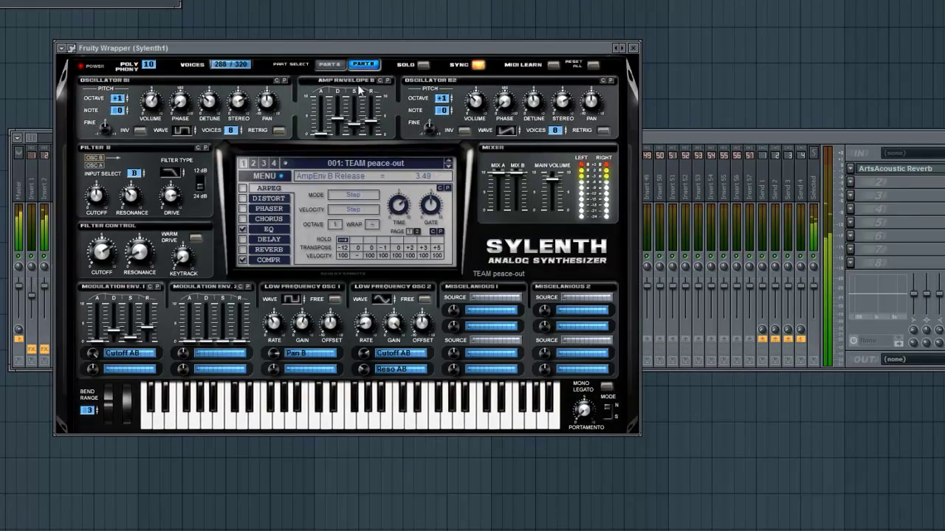
left_click(330, 65)
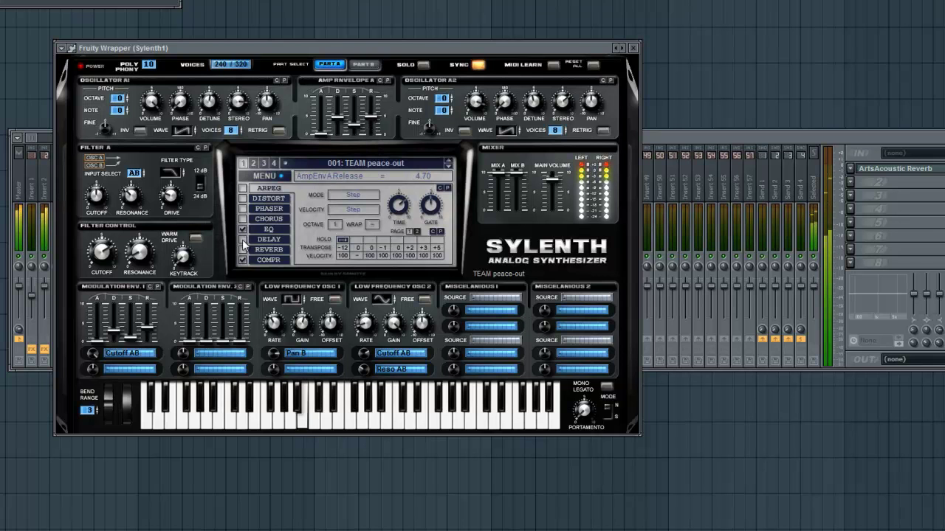
Step: Check the low and high cut settings of the Reverb track's ArtsAcoustic Reverb and close the plugin
left_click(675, 219)
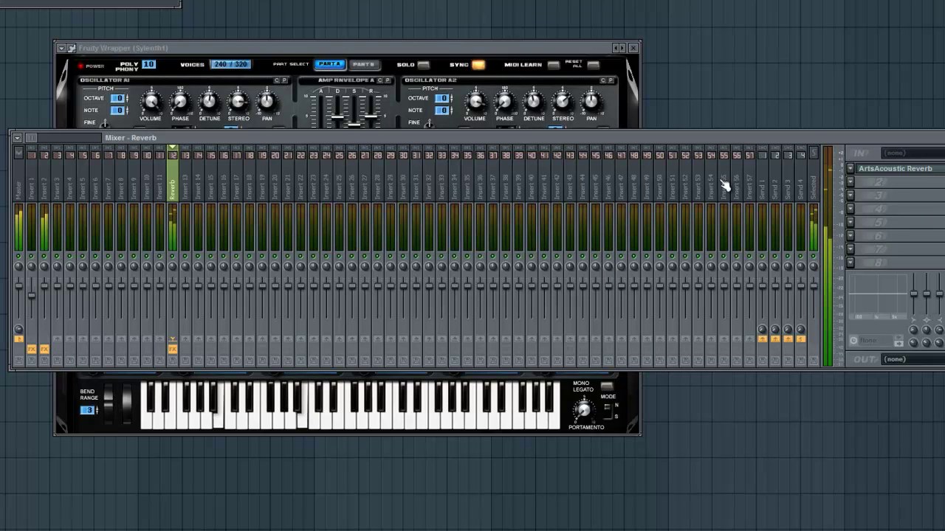
left_click(889, 170)
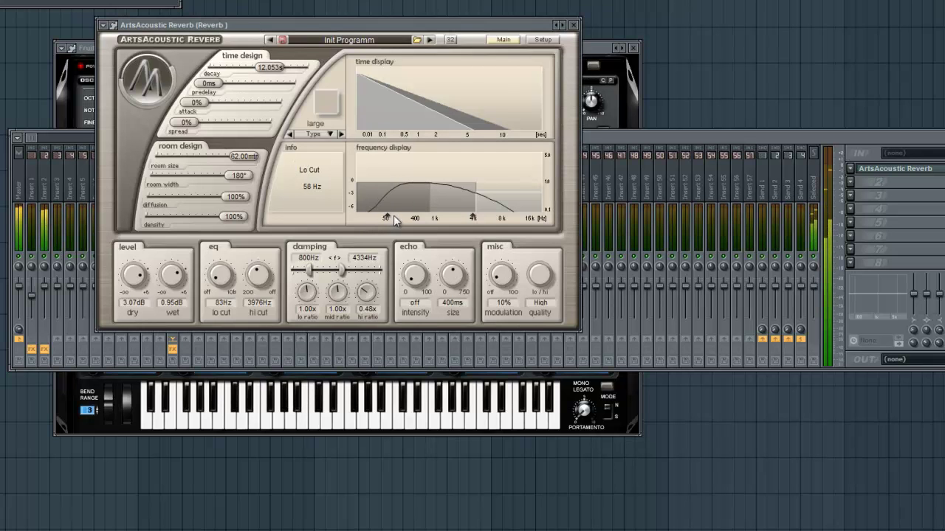
left_click(573, 24)
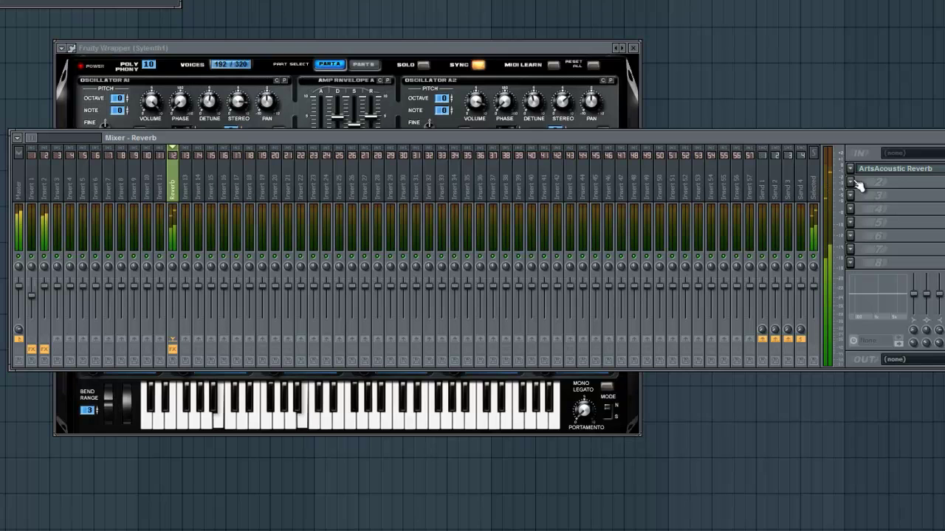
Step: Copy the L3-LL Ultra Stereo limiter from insert 1 into the second effect slot of insert 2
left_click(46, 192)
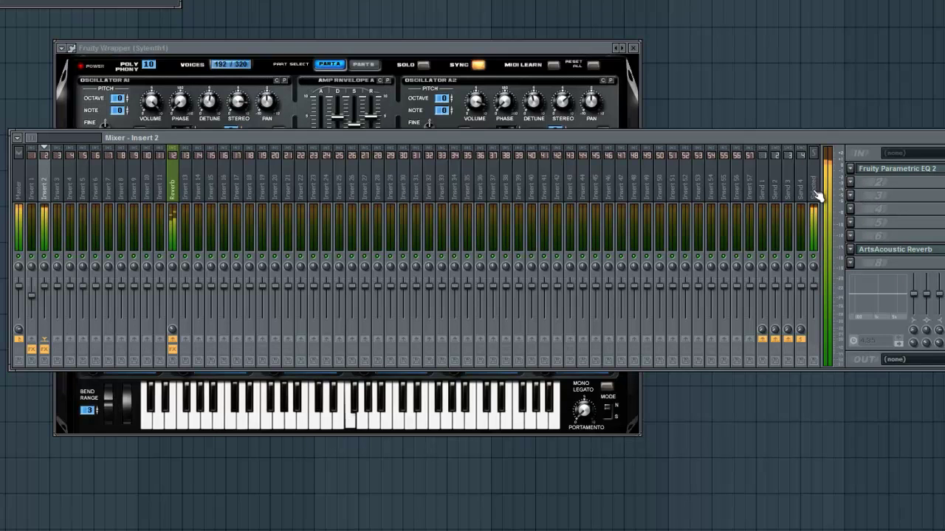
left_click(849, 183)
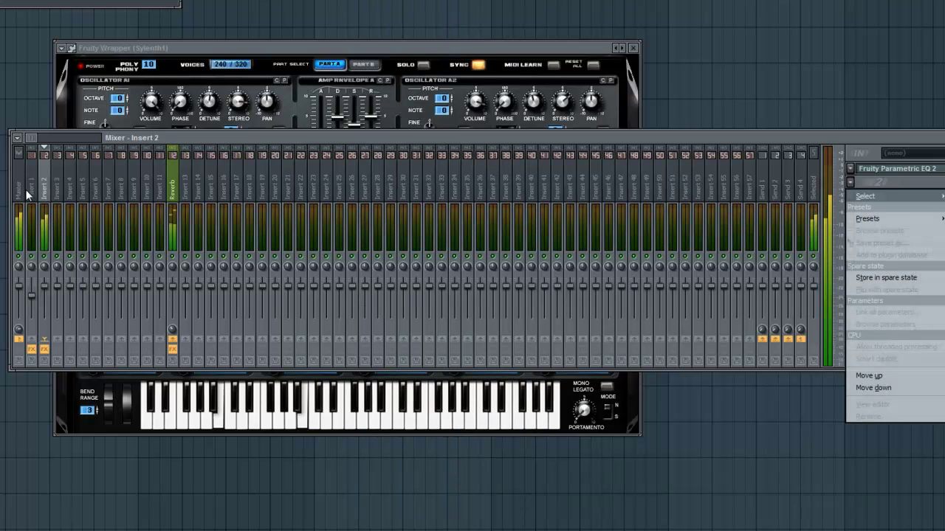
left_click(28, 194)
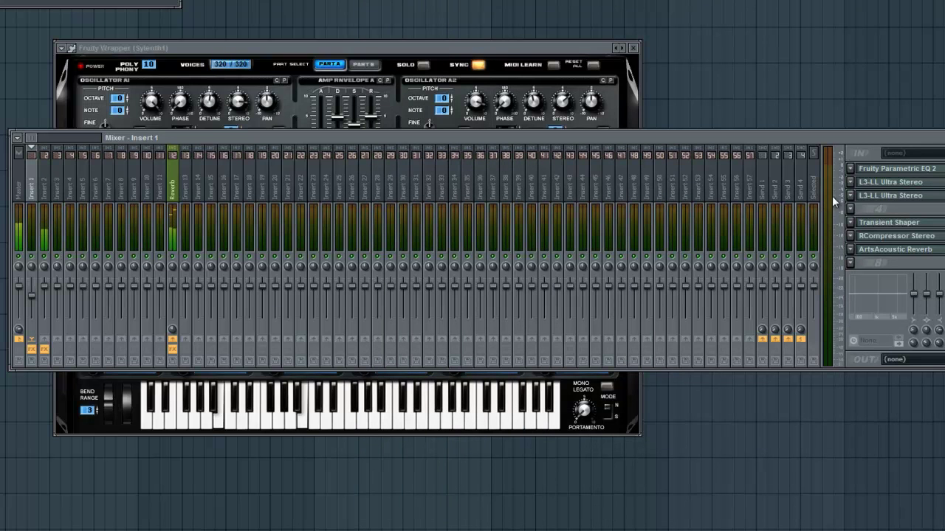
left_click(851, 183)
left_click_drag(860, 242, 46, 193)
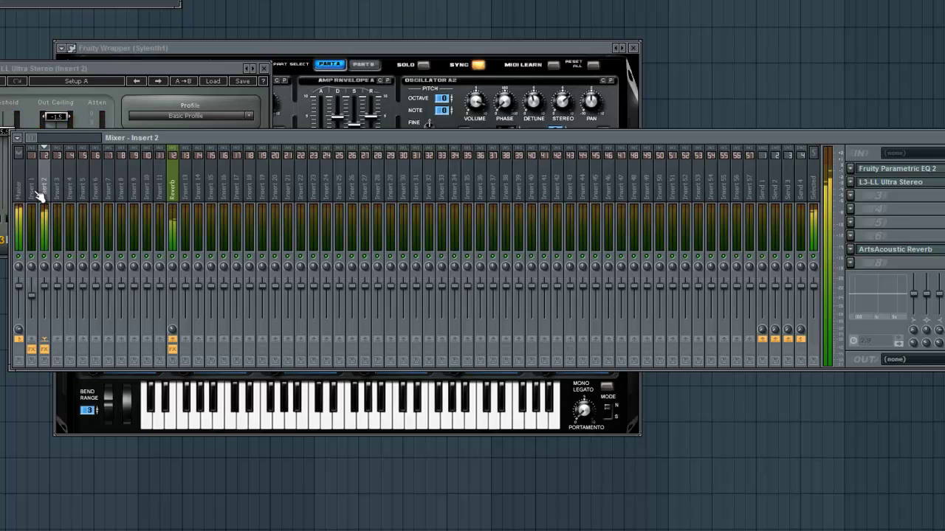
Step: Set the amp envelope decay on Part A of Sylenth1 to 4.08
left_click(34, 193)
left_click(331, 56)
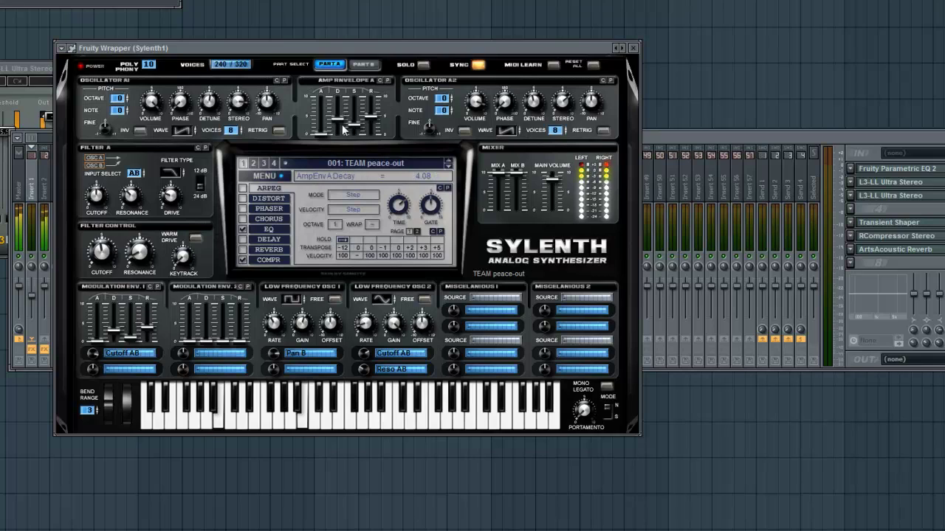
Step: Move RCompressor Stereo above Transient Shaper on insert 1 and copy it to insert 2
left_click(45, 189)
left_click(32, 187)
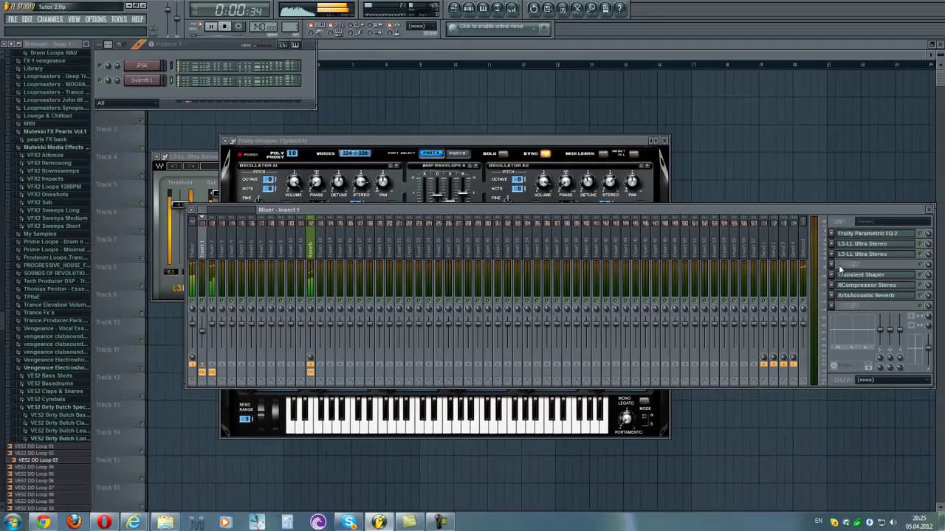
scroll(846, 286, "up", 1)
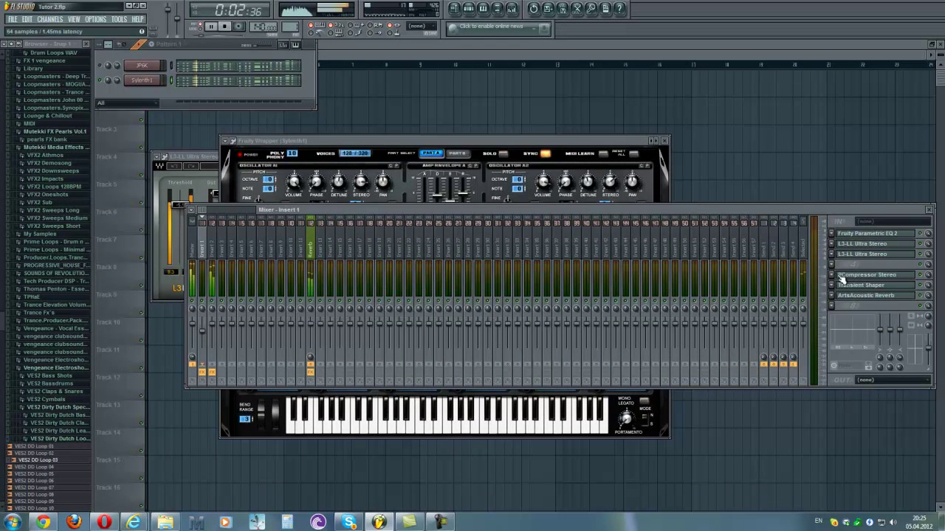
left_click(831, 276)
left_click_drag(837, 324, 213, 257)
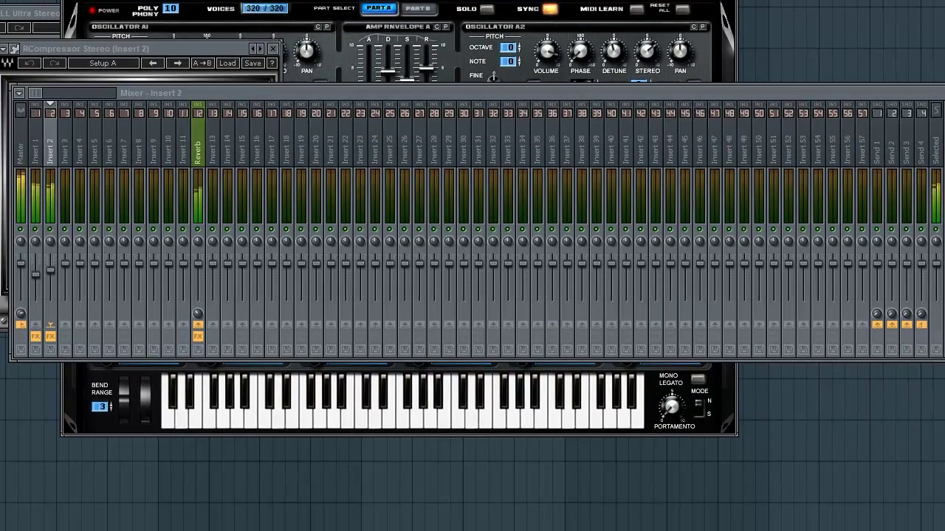
Step: Raise Sylenth1's filter control cutoff slightly and set the detune to 5.19 on oscillator A1 and 4.14 on oscillator B1
left_click(74, 16)
left_click_drag(121, 224, 125, 217)
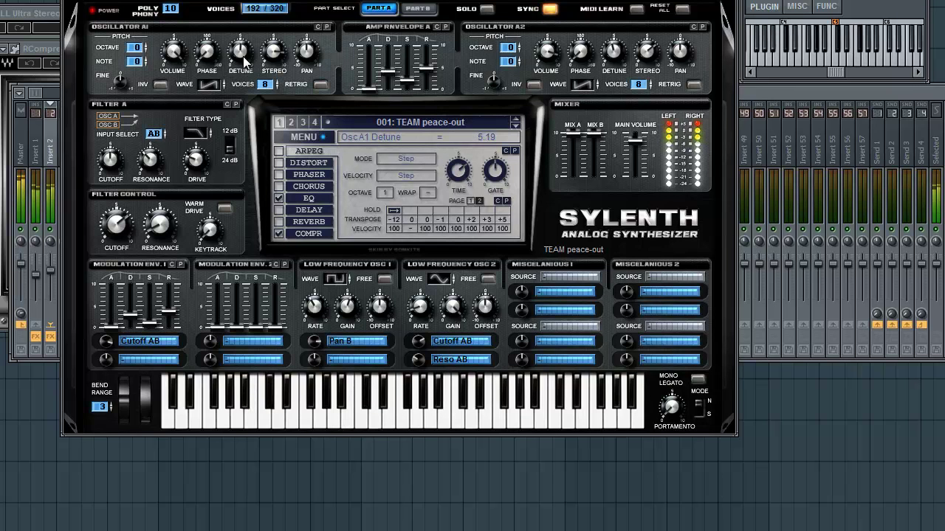
left_click(418, 8)
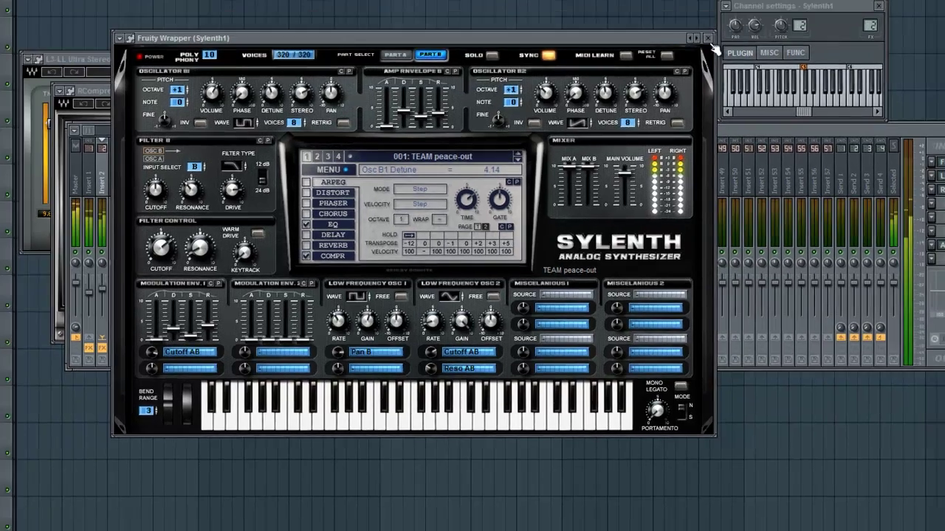
left_click(703, 37)
Step: Add a second L3-LL Ultra Stereo to insert 2, between the first one and RCompressor Stereo
left_click(215, 332)
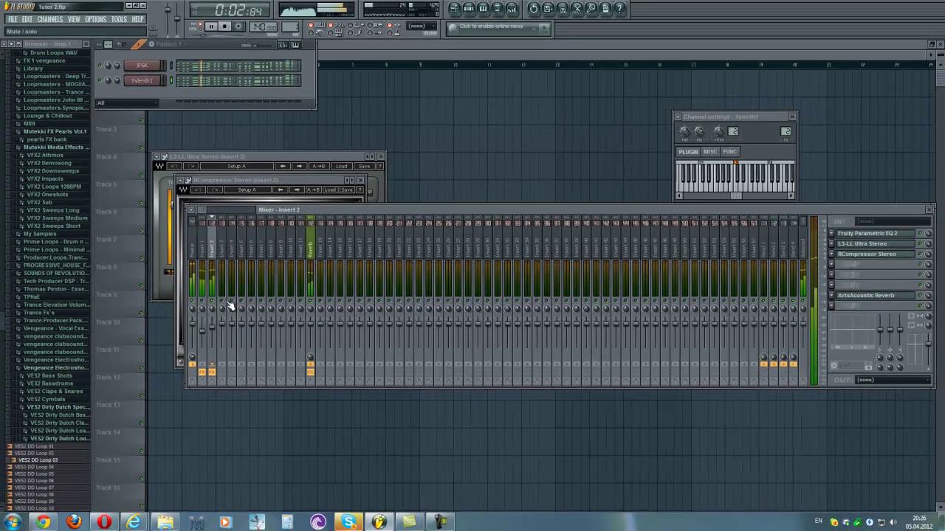
left_click(203, 248)
left_click(213, 235)
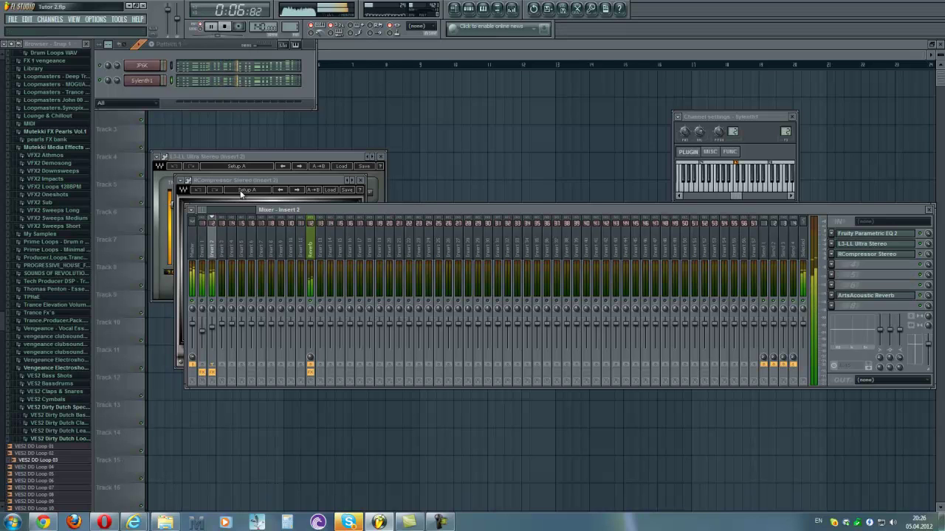
left_click(831, 244)
left_click(860, 300)
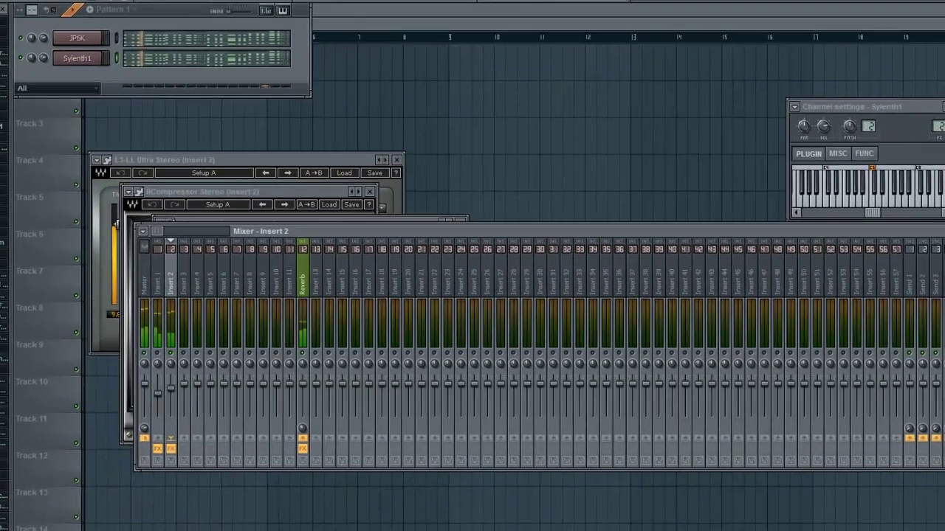
Step: Adjust band 1, the low cut, in insert 2's Fruity Parametric EQ 2
left_click(875, 234)
mouse_move(68, 207)
left_mouse_down()
mouse_move(169, 217)
mouse_move(40, 213)
mouse_move(79, 215)
left_mouse_up()
Step: Lower the out ceiling of insert 2's second L3-LL Ultra Stereo to -3.4 and close both plugin windows
left_click(468, 227)
left_click_drag(230, 306, 230, 322)
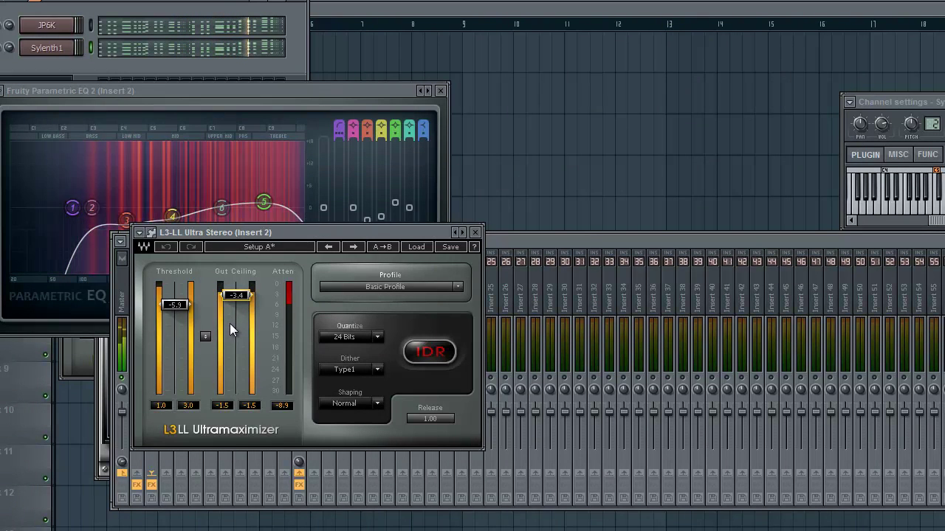
left_click(476, 233)
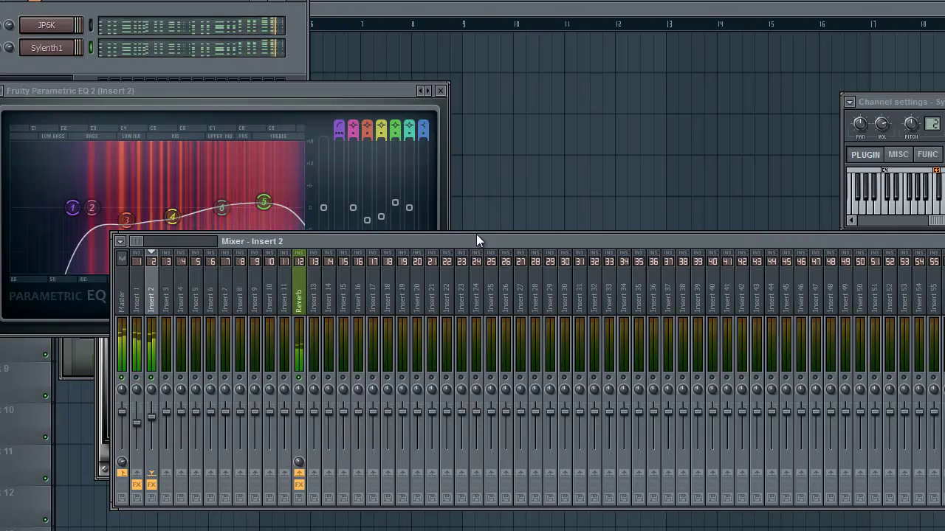
left_click(441, 90)
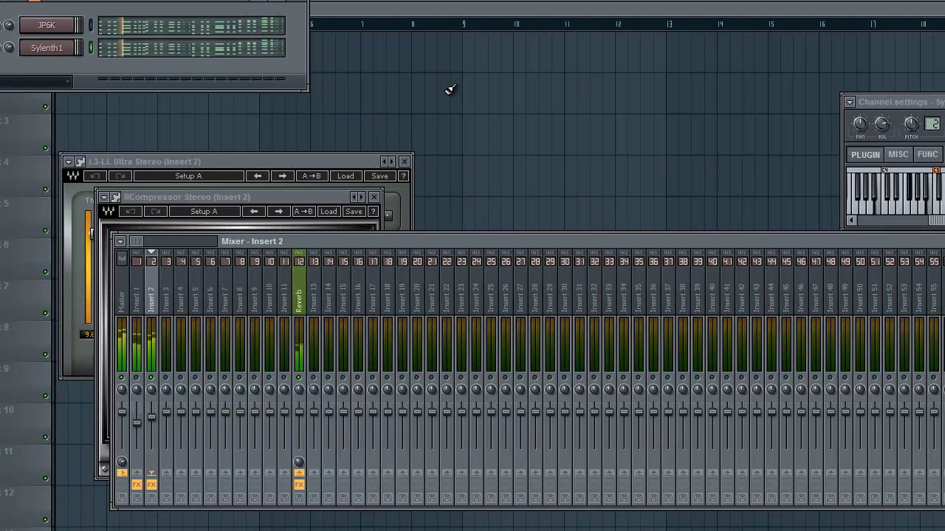
Step: Set oscillator A1's stereo to 10.00 on Part A of Sylenth1 and try out the delay effect
left_click(47, 25)
left_click(47, 48)
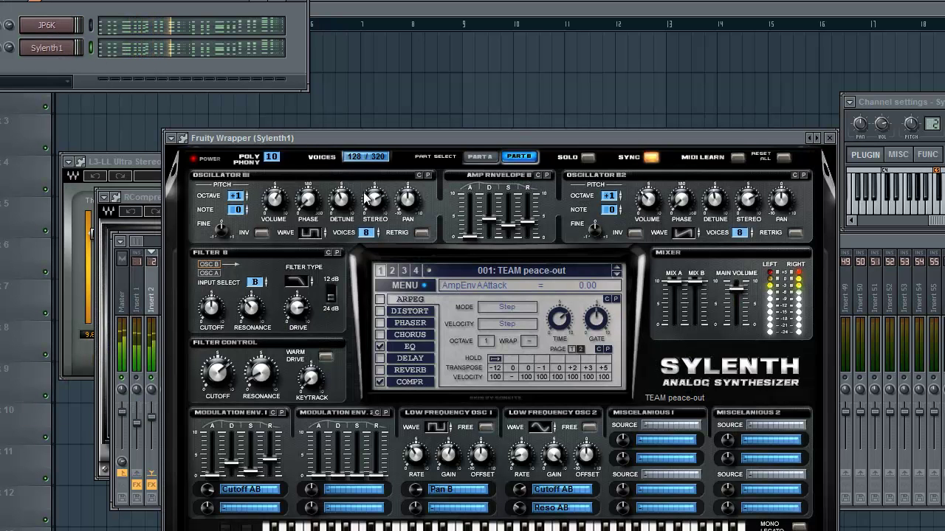
left_click(480, 156)
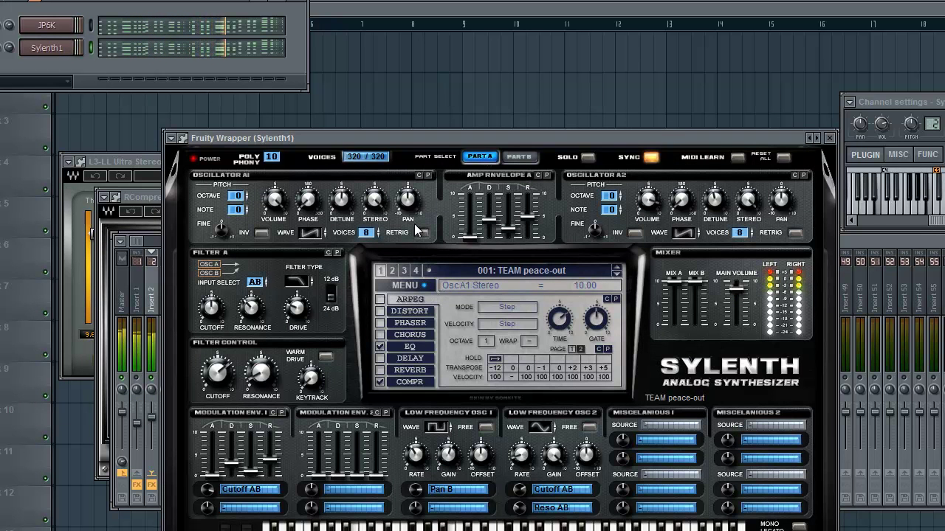
left_click(379, 358)
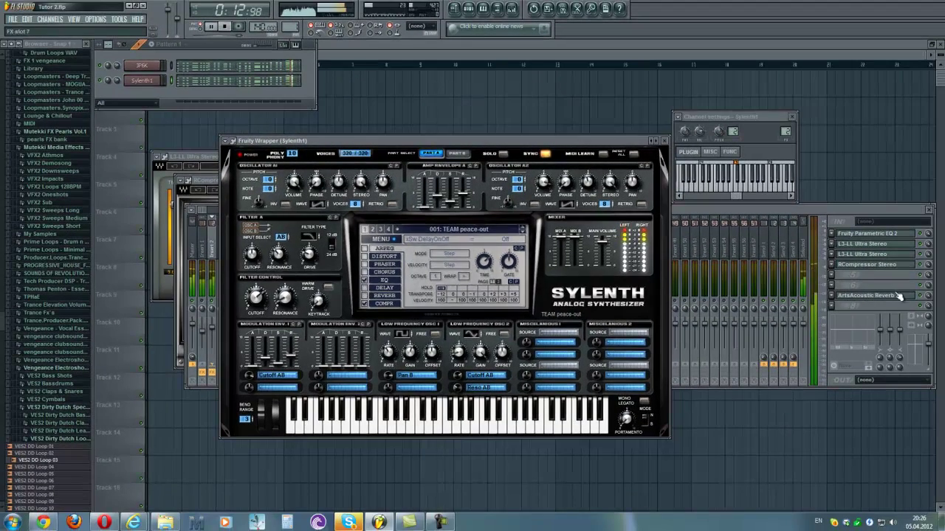
Step: Compare Sylenth1's Part B and Part A and try a lower Mix B level
key("F9")
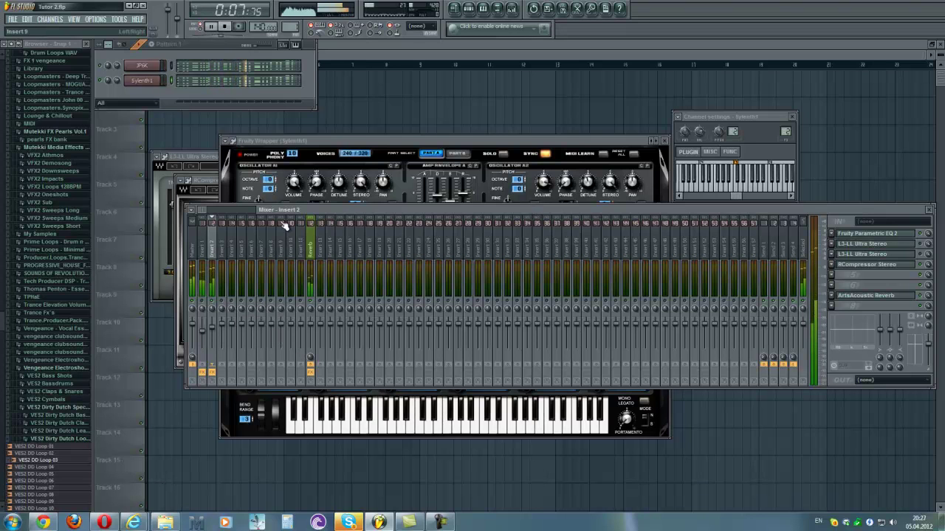
left_click(321, 146)
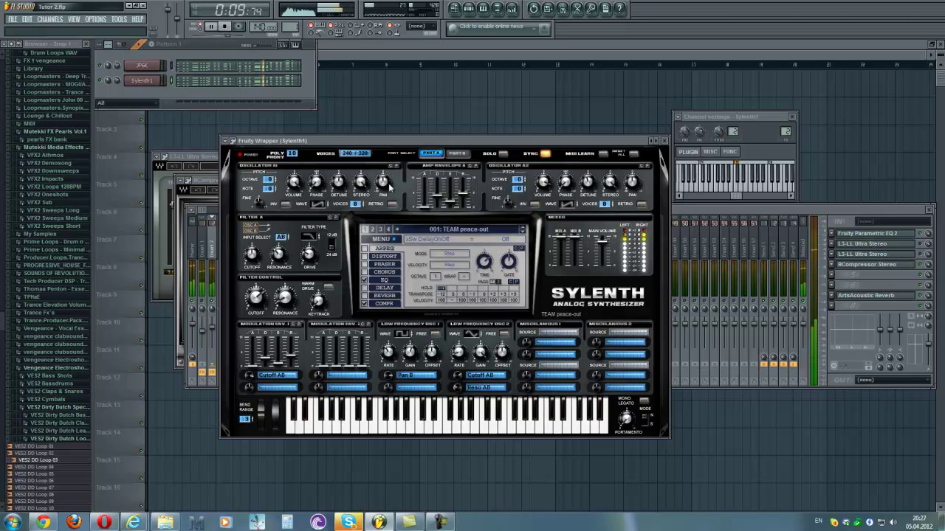
left_click(456, 154)
left_click(435, 155)
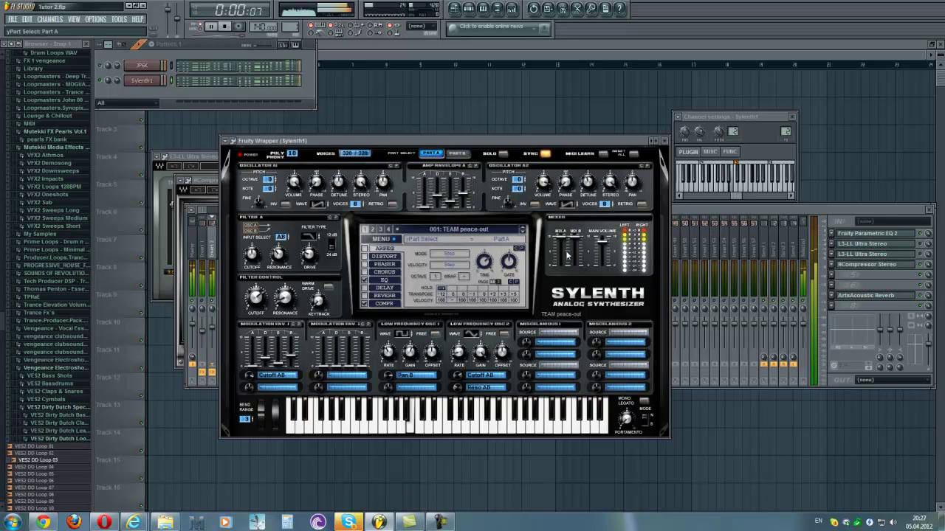
mouse_move(573, 240)
left_mouse_down()
mouse_move(575, 325)
mouse_move(575, 238)
mouse_move(570, 257)
left_mouse_up()
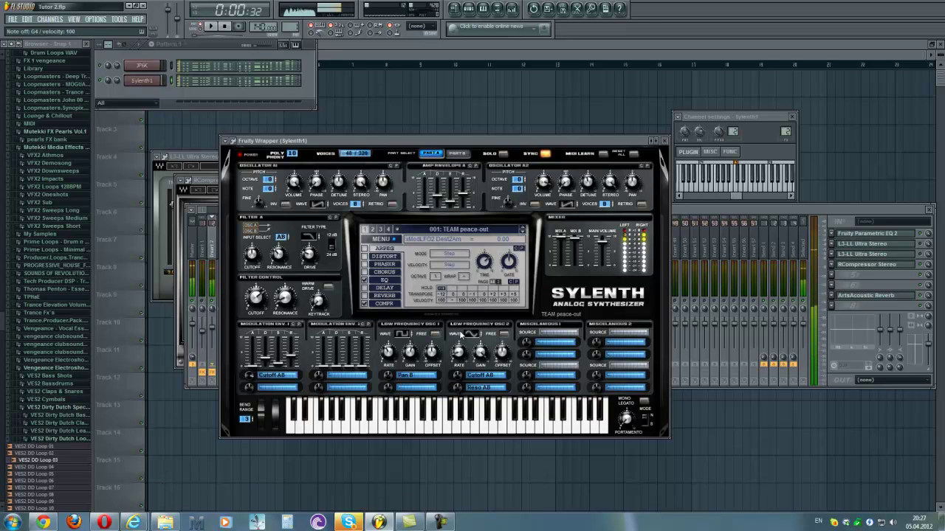
Step: Restart playback, route Sylenth1's LFO 1 to Pitch AB and change its wave to sine
key("space")
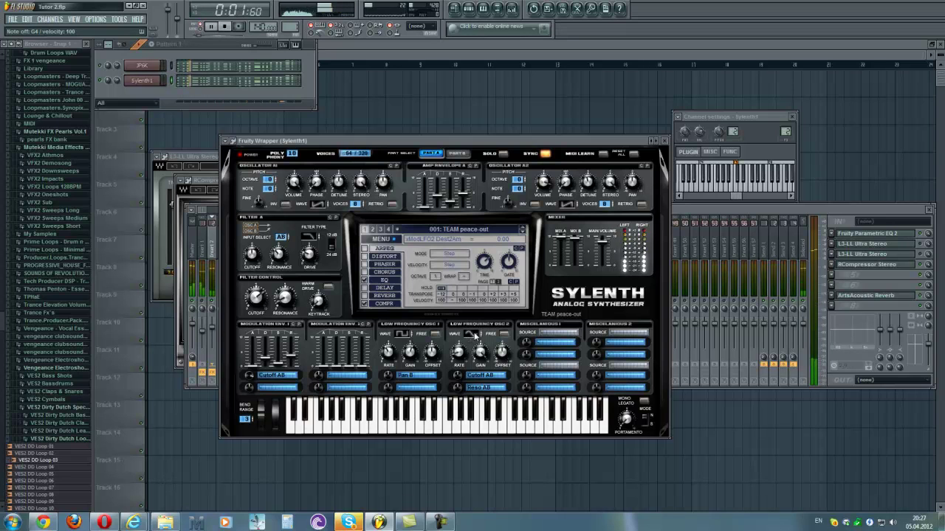
left_click(416, 375)
left_click(438, 316)
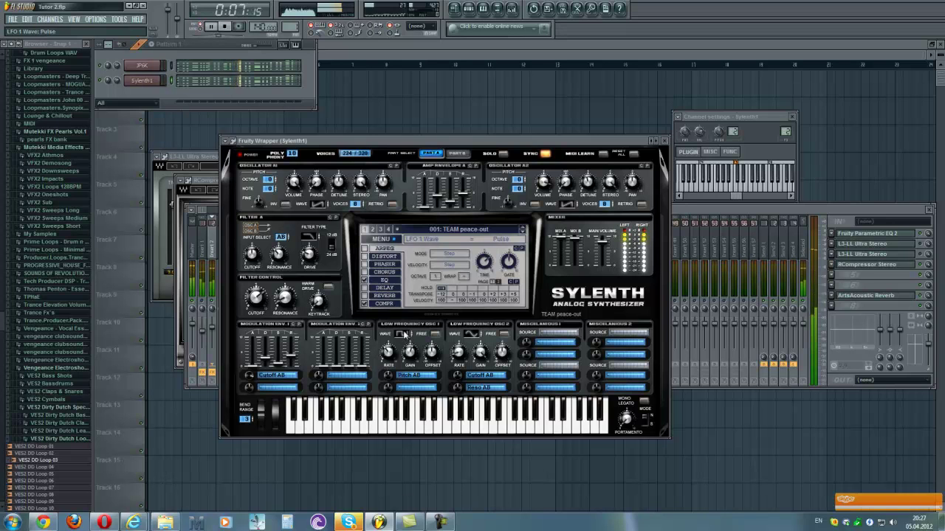
left_click(402, 334)
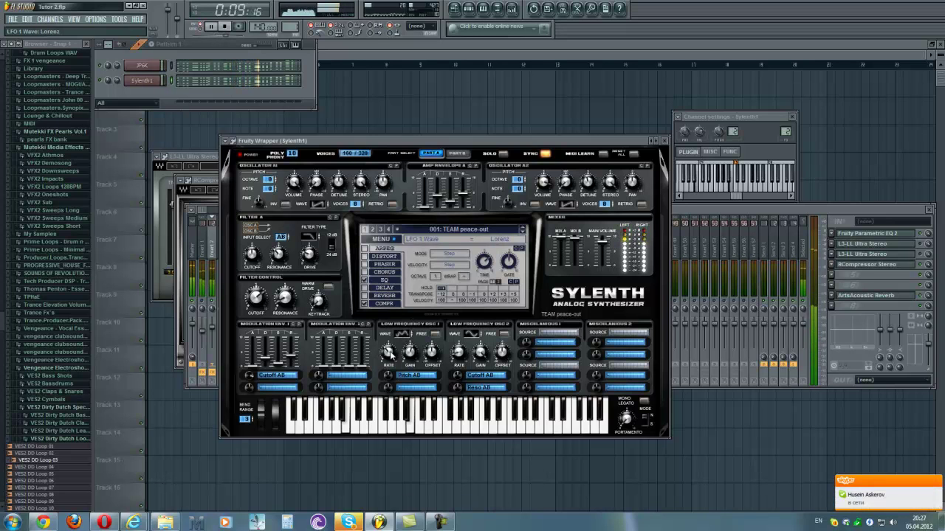
left_click(408, 330)
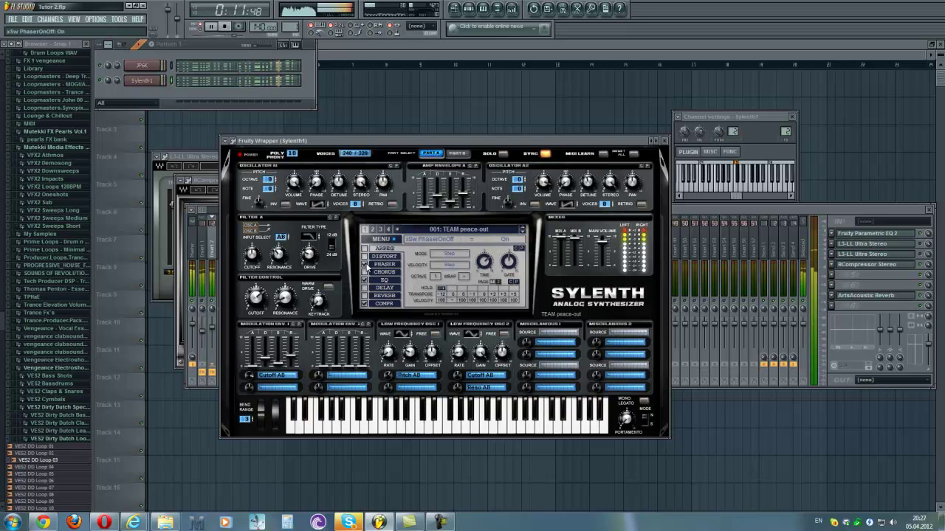
Step: Show the phaser settings with the effect off and raise the filter control cutoff to 2907.09 Hz
left_click(383, 265)
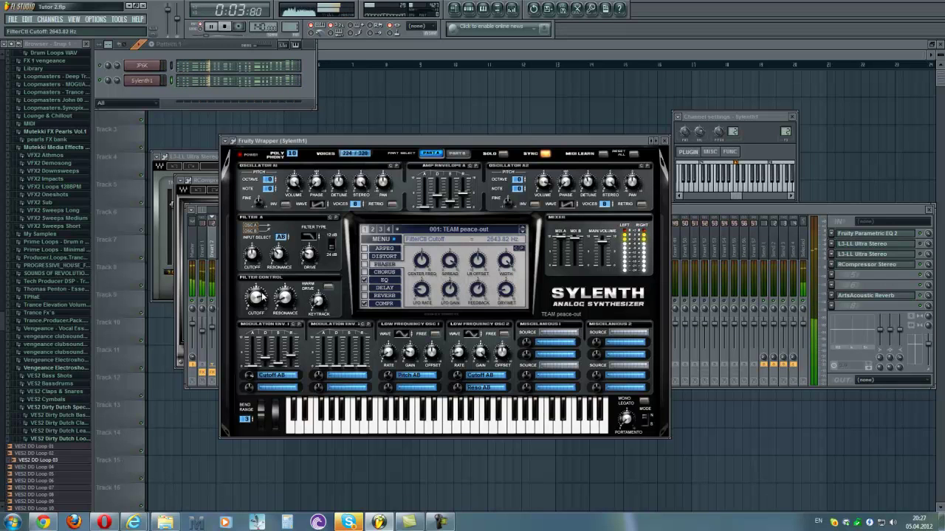
Step: Remove the second L3-LL Ultra Stereo from insert 2's third slot and return to the Sylenth1 window
left_click(924, 255)
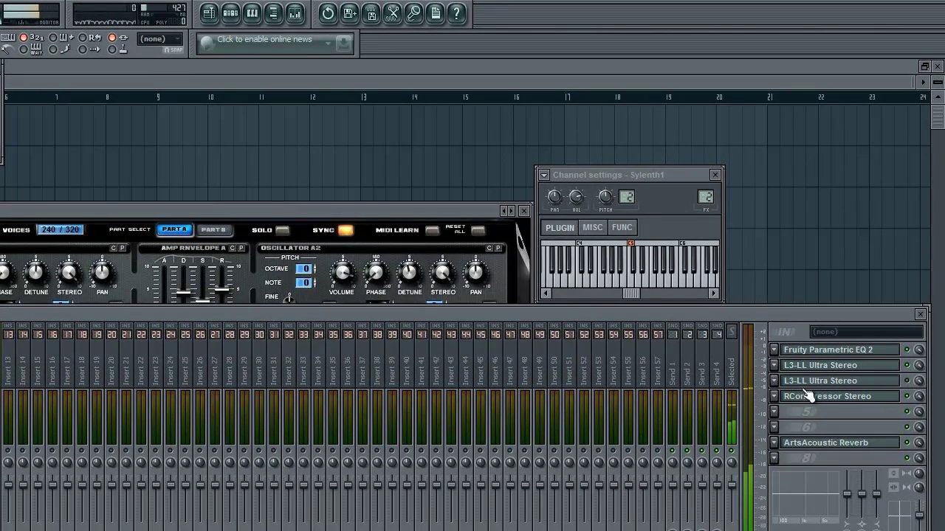
left_click(775, 397)
mouse_move(784, 393)
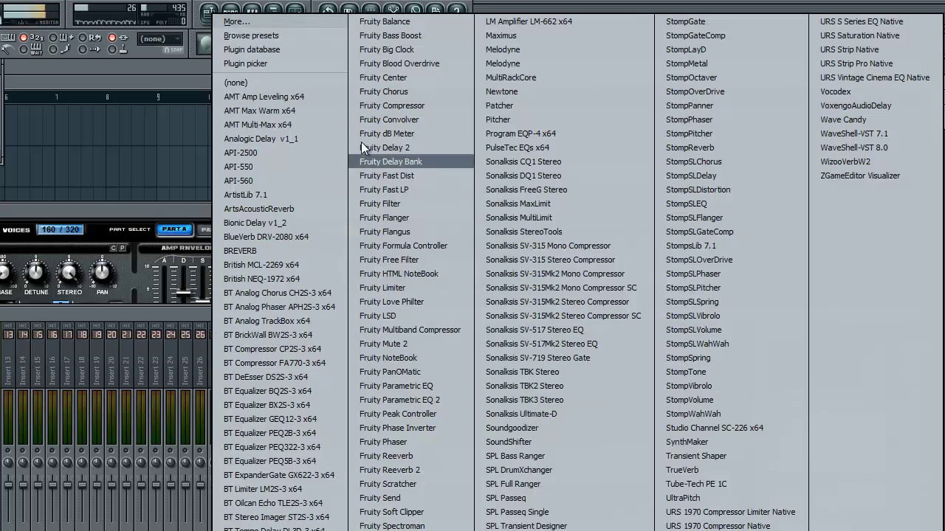
left_click(301, 83)
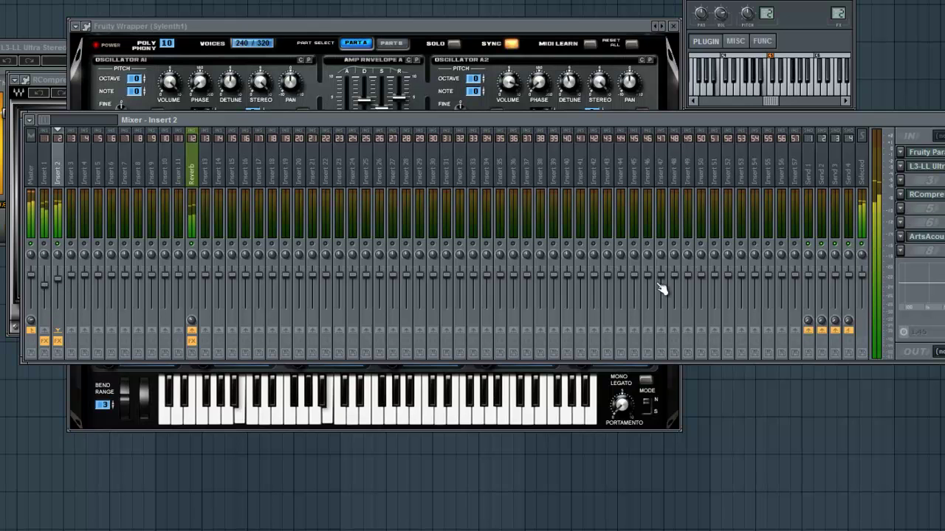
left_click(675, 383)
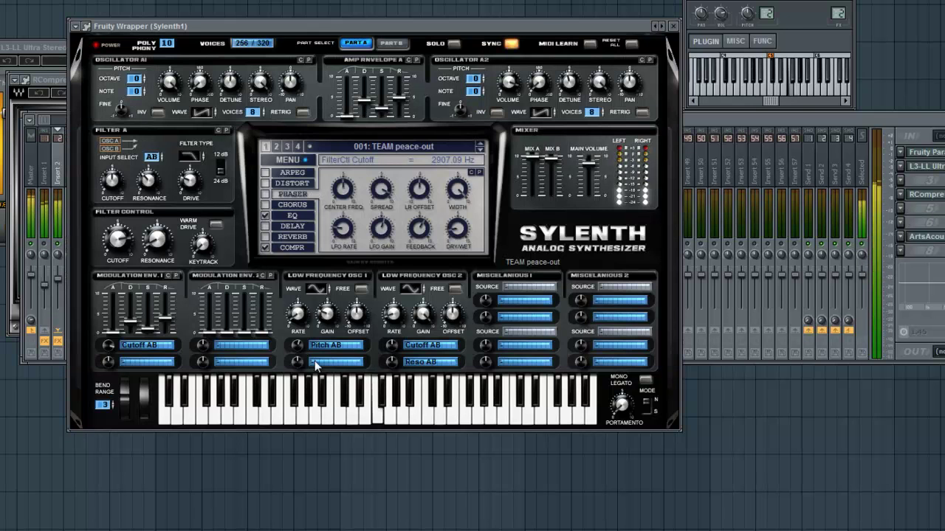
Step: Route Sylenth1's LFO 2 to Pan AB with a modulation amount of 0.10
left_click(414, 346)
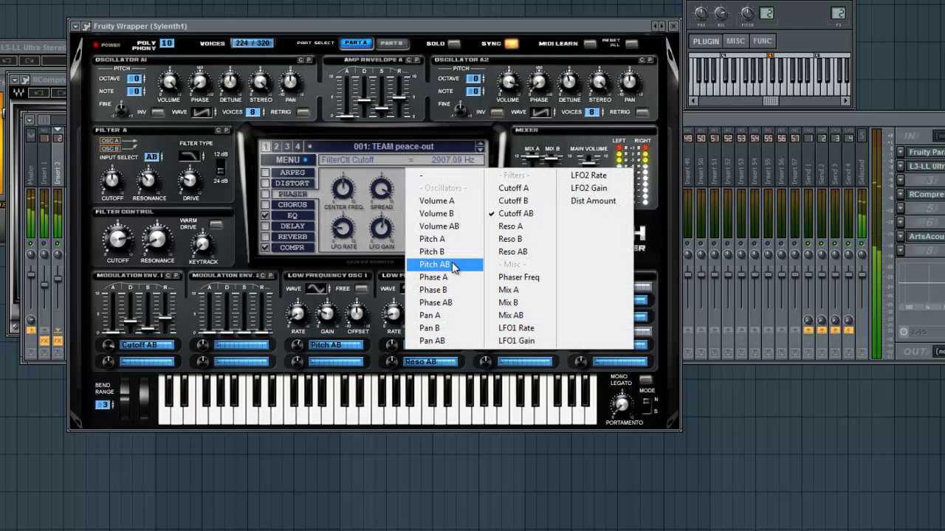
left_click(457, 342)
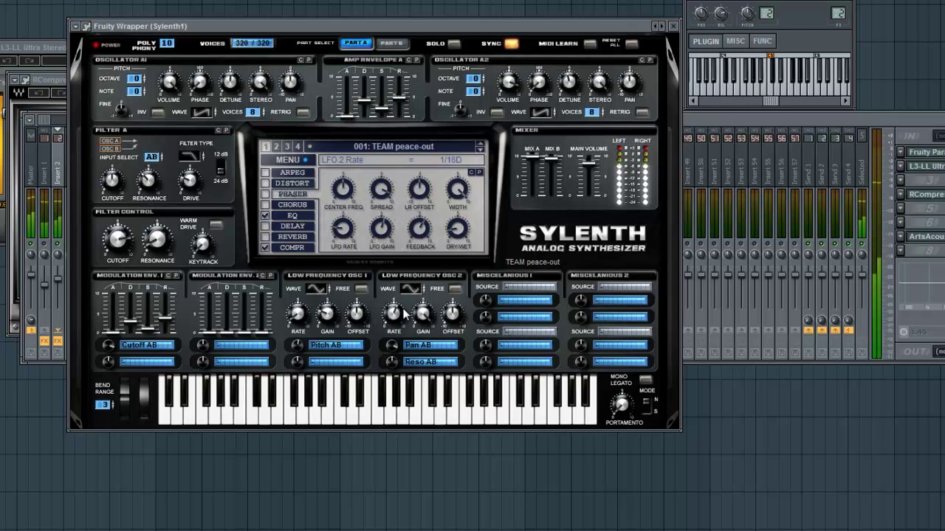
left_click_drag(406, 314, 393, 336)
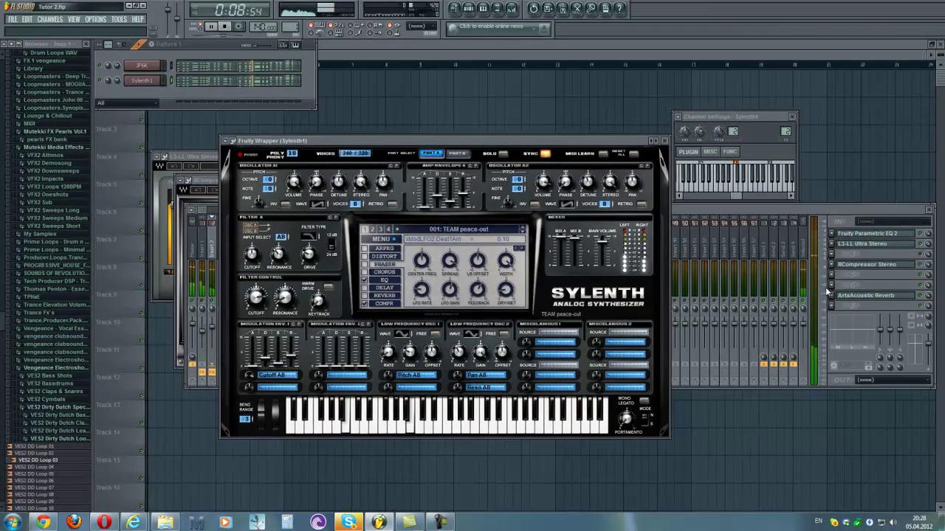
Step: Add VoxengoAudioDelay to insert 2's fifth effect slot and close its window
left_click(836, 277)
left_click(889, 72)
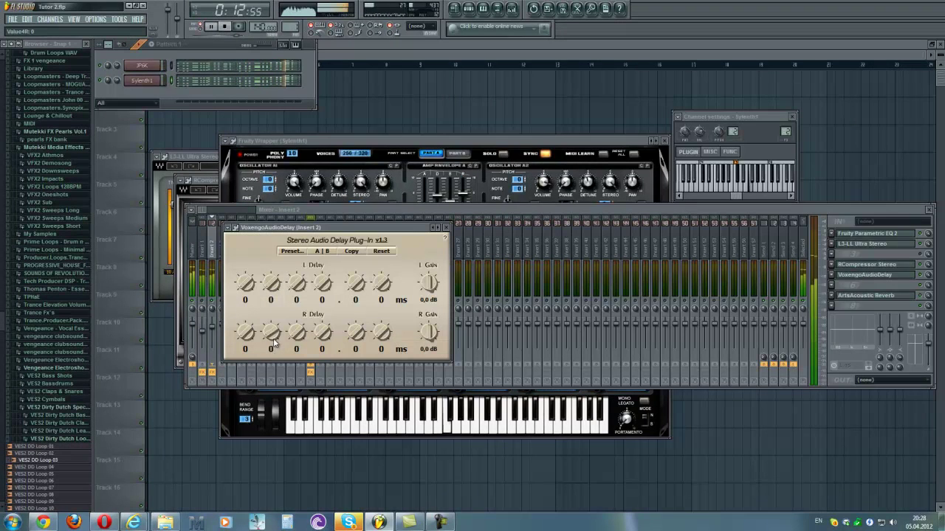
left_click(446, 228)
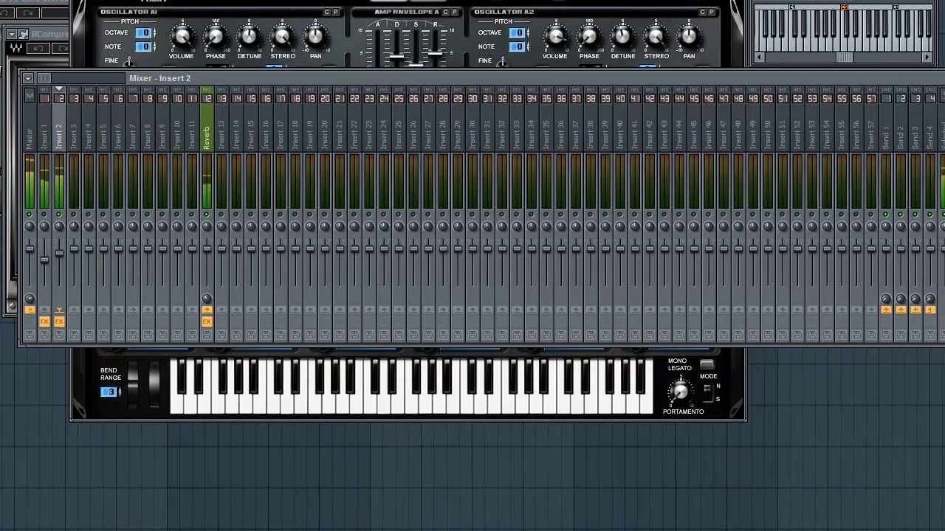
Step: Add Bionic Delay to insert 2's sixth effect slot with high cut at 10.000 and mix at 40.50
left_click(853, 272)
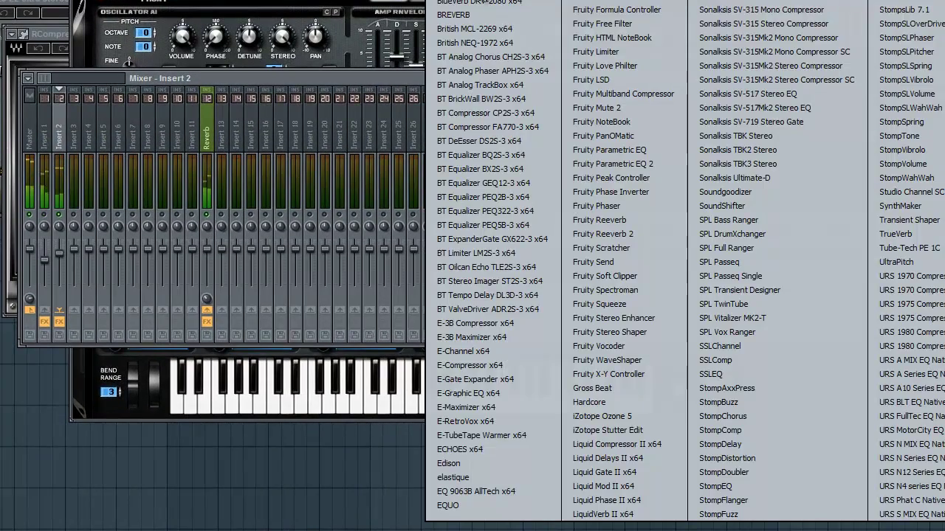
left_click(484, 0)
left_click(261, 272)
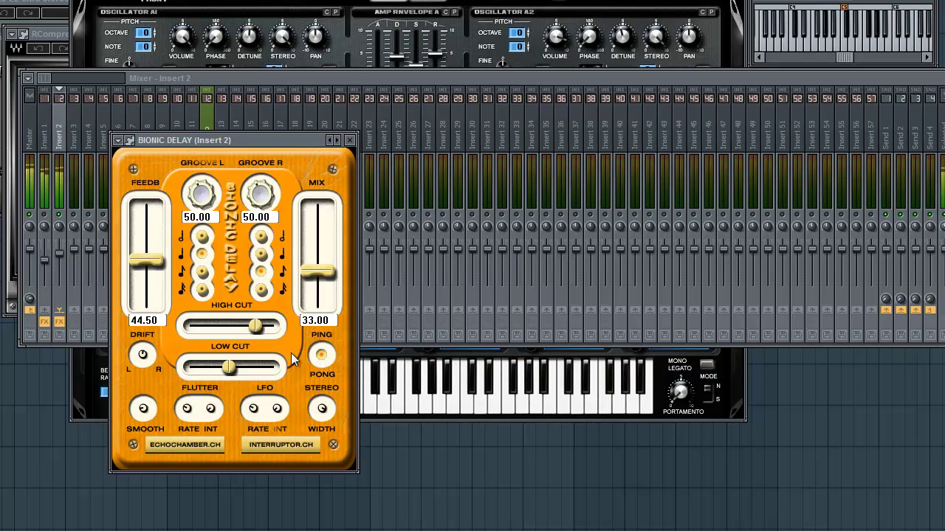
left_click_drag(267, 330, 276, 331)
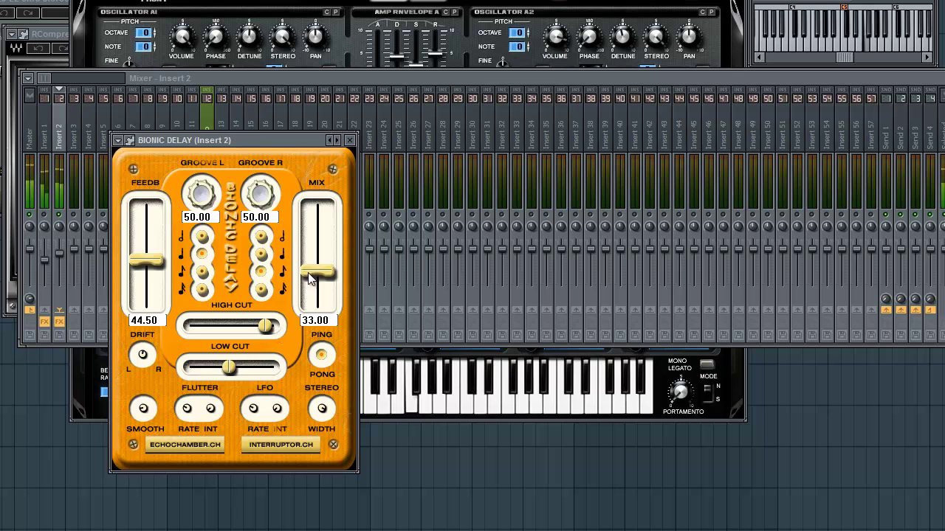
left_click_drag(309, 278, 310, 270)
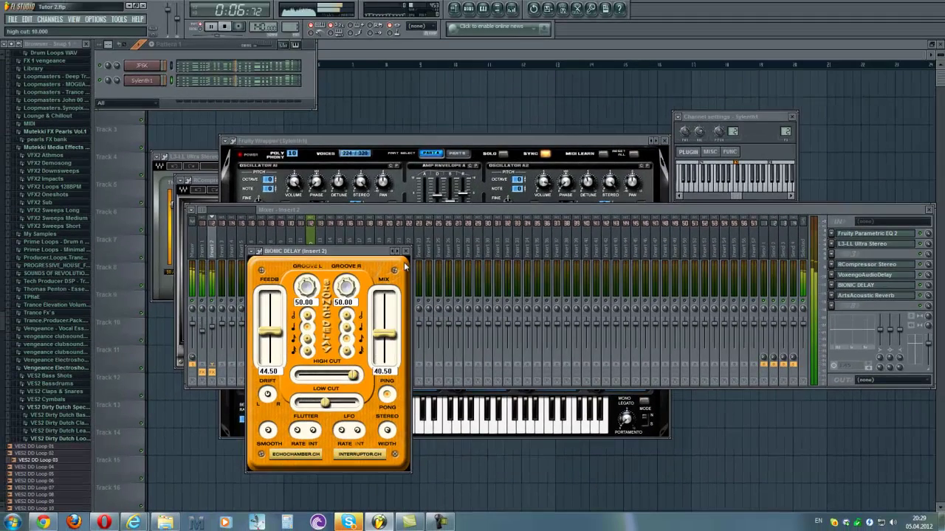
left_click(405, 251)
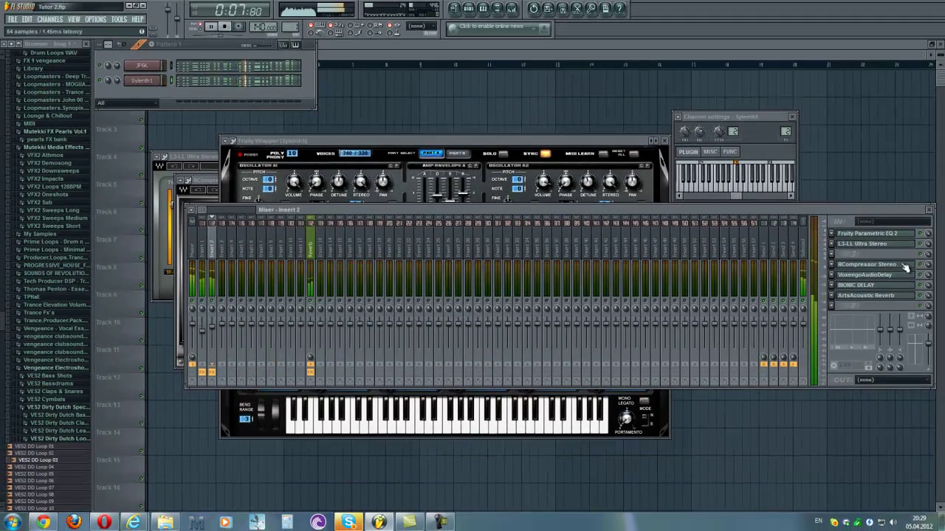
Step: Raise Bionic Delay's feedback and mix slightly, and check the faders of inserts 1 and 2
left_click(871, 286)
left_click_drag(277, 337, 280, 329)
left_click_drag(387, 336, 388, 333)
left_click(411, 253)
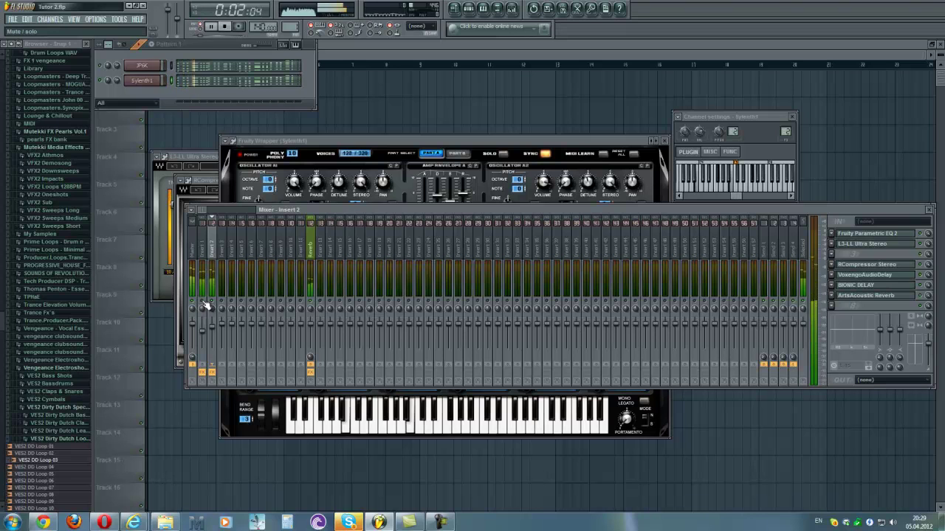
left_click(206, 334)
left_click(216, 331)
Step: Add a second JP6K channel to the pattern
left_click(51, 19)
mouse_move(53, 28)
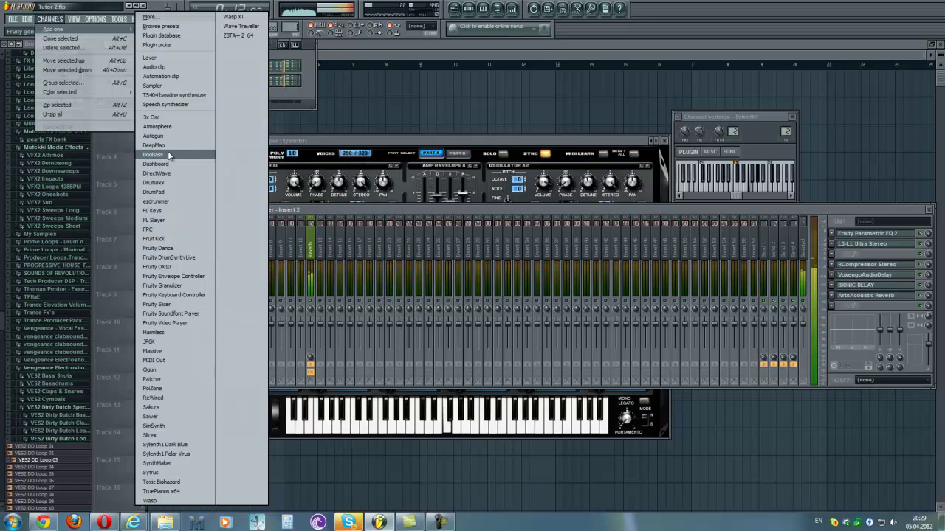
left_click(158, 342)
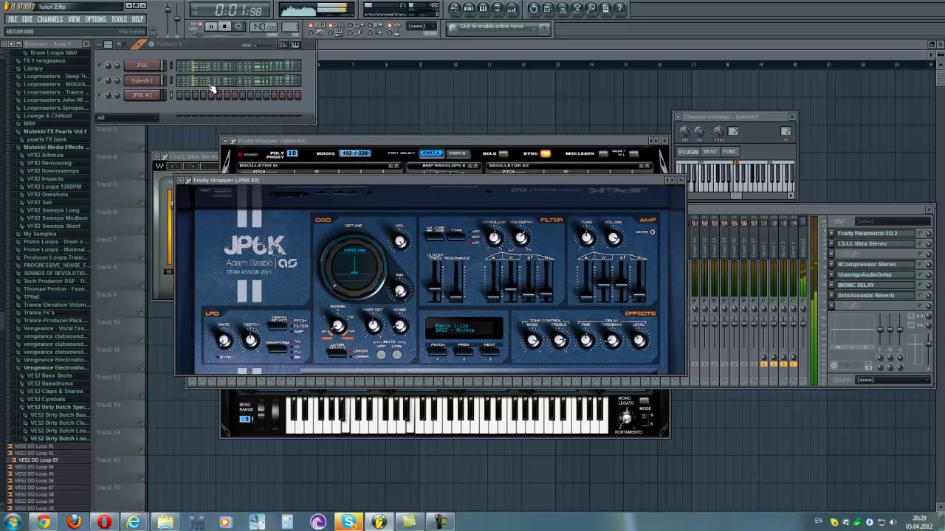
Step: Copy the lowest notes (G#3, B3 and C#4) from Sylenth1's piano roll into the piano roll of JP6K #2
left_click(212, 86)
left_click_drag(685, 320, 392, 373)
left_click_drag(388, 329, 112, 399)
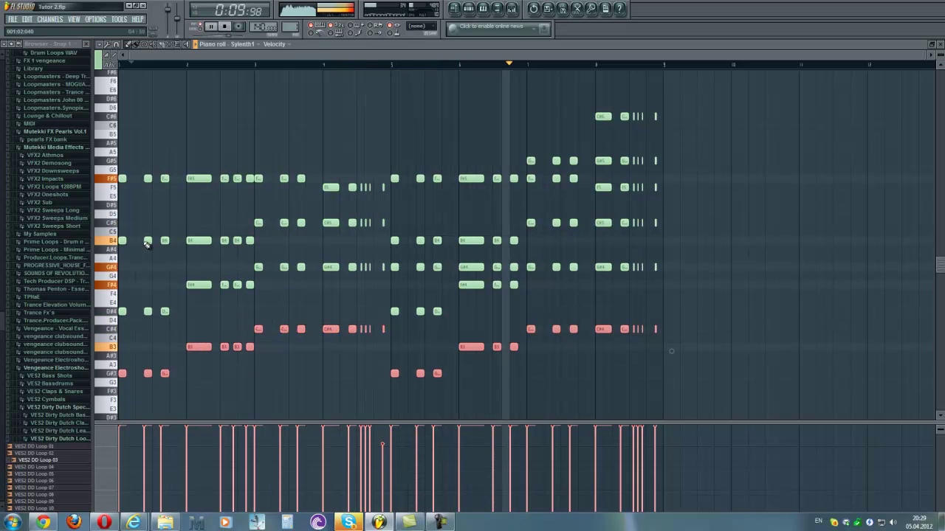
key("F6")
right_click(156, 95)
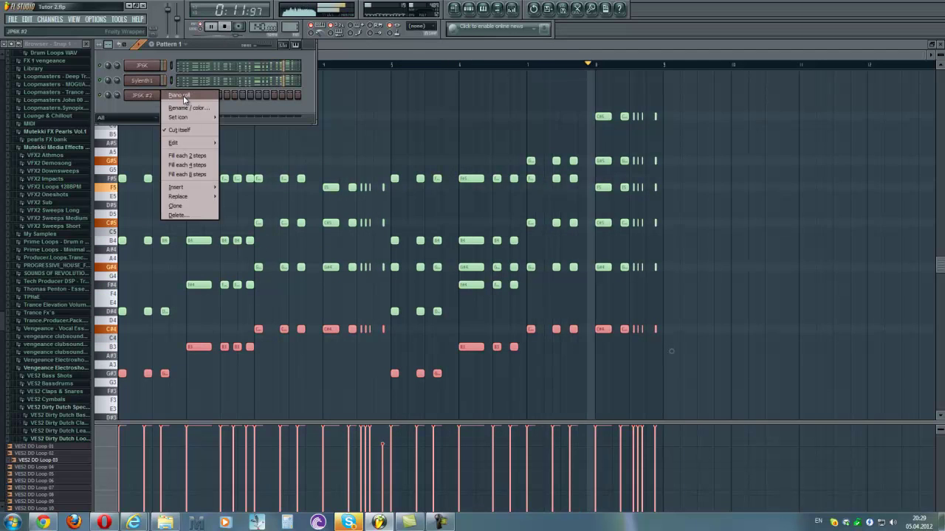
left_click(179, 95)
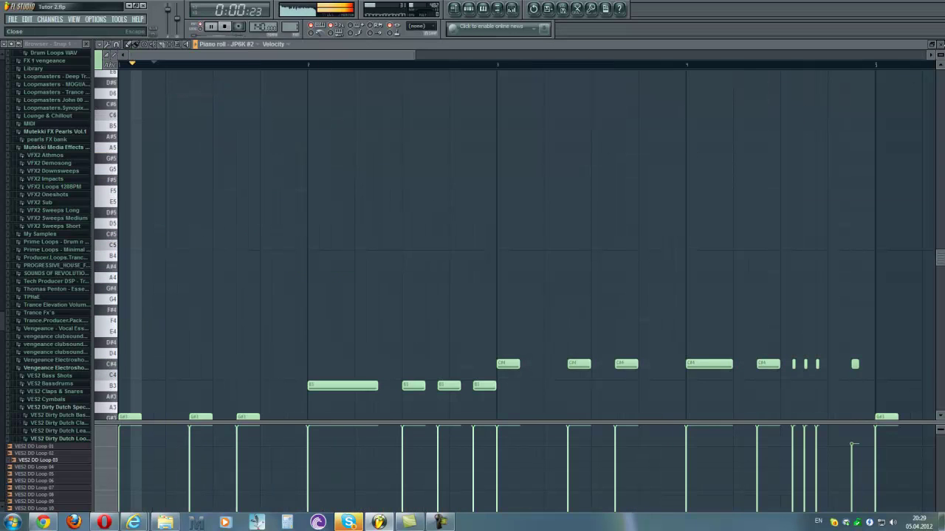
left_click(940, 45)
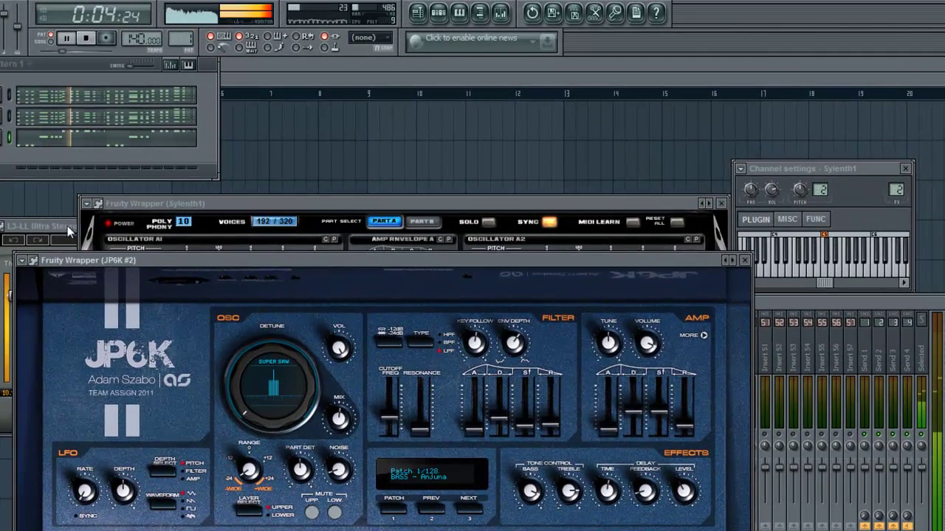
Step: Close the leftover L3-LL Ultra Stereo and Sylenth1 windows
left_click(40, 223)
left_click(311, 226)
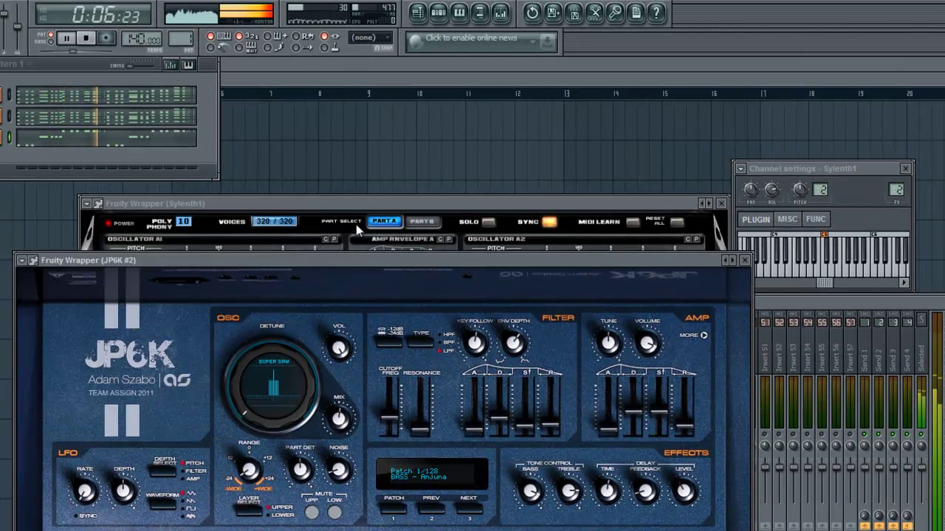
left_click(721, 203)
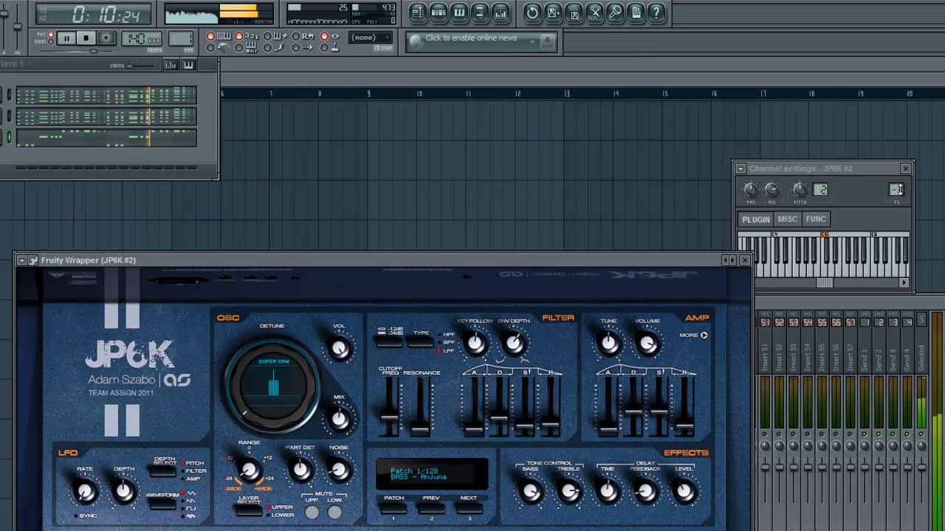
Step: Route JP6K #2 to mixer track 3 and lower the insert 3 fader slightly
left_click(501, 13)
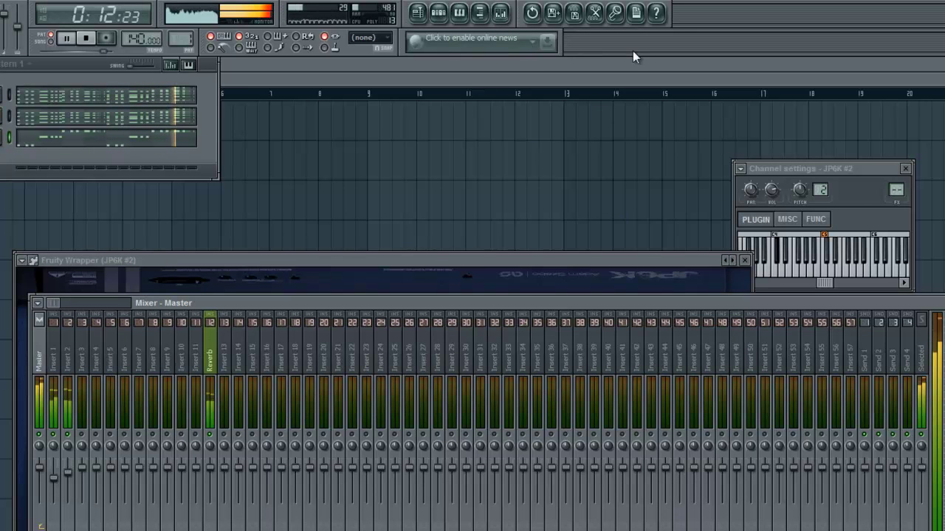
left_click_drag(898, 188, 897, 178)
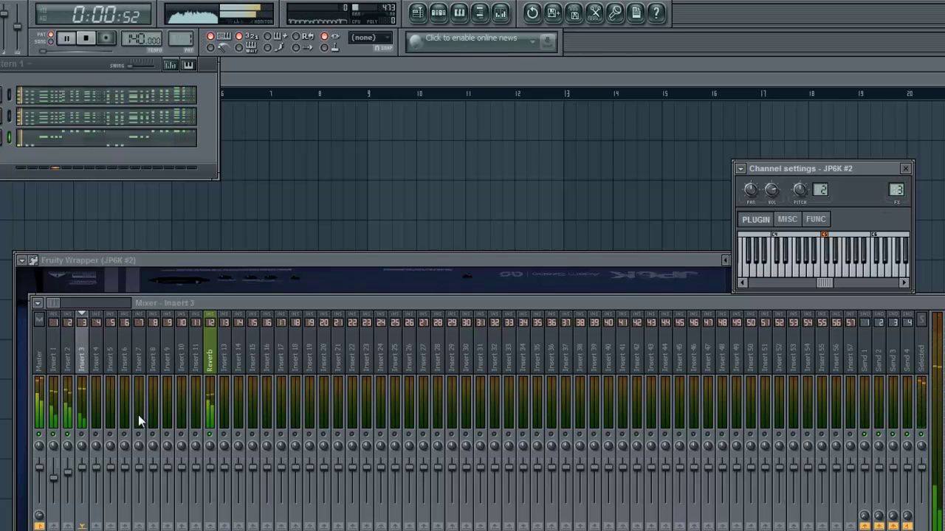
left_click(85, 467)
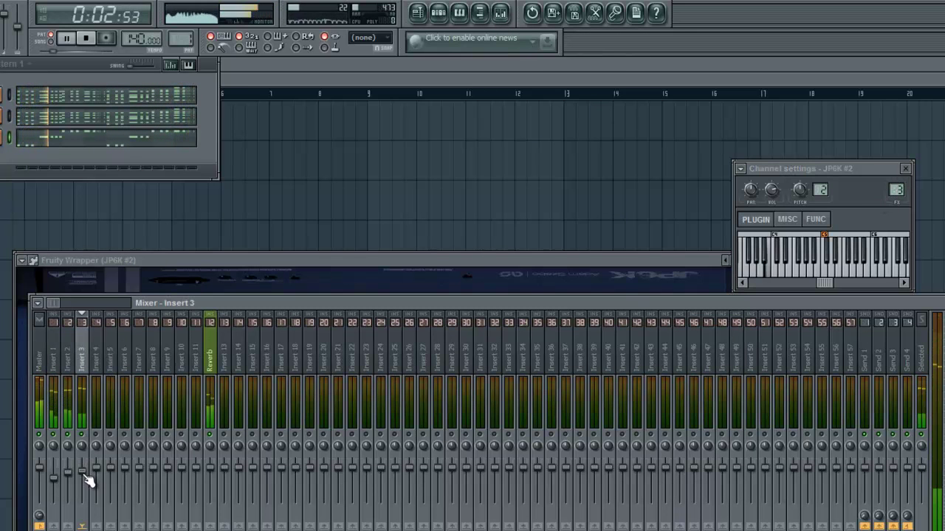
Step: Lengthen all notes in JP6K #2's piano roll slightly and review the whole bass pattern
left_click(59, 136)
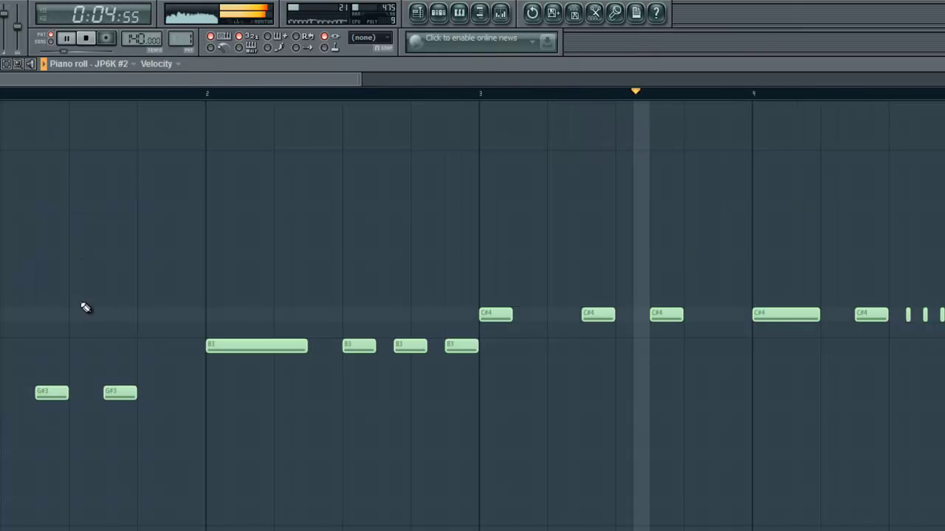
key("ctrl+a")
left_click_drag(131, 392, 145, 392)
left_click(624, 406)
left_click_drag(362, 420, 77, 415)
scroll(96, 418, "down", 4)
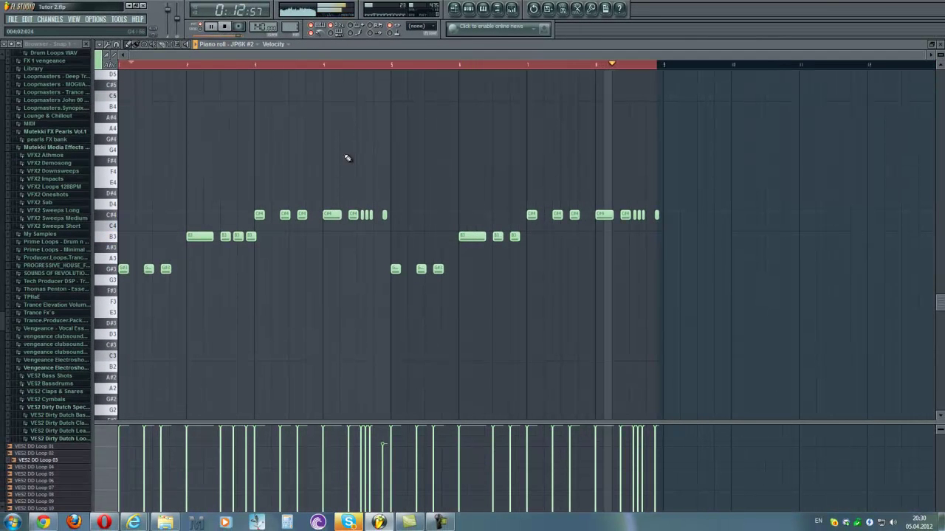
key("F7")
Step: Raise JP6K #2's filter cutoff slightly and bring the playlist to the front
left_click(152, 96)
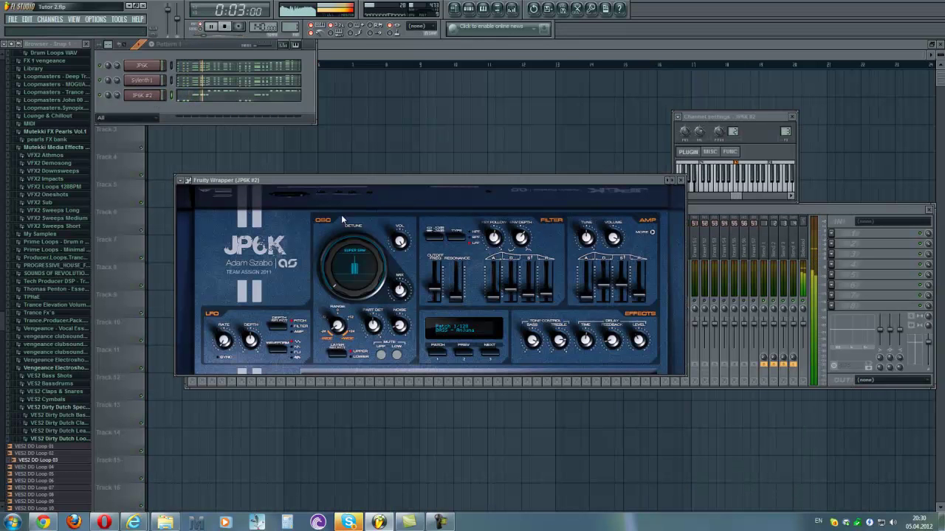
left_click_drag(436, 287, 443, 278)
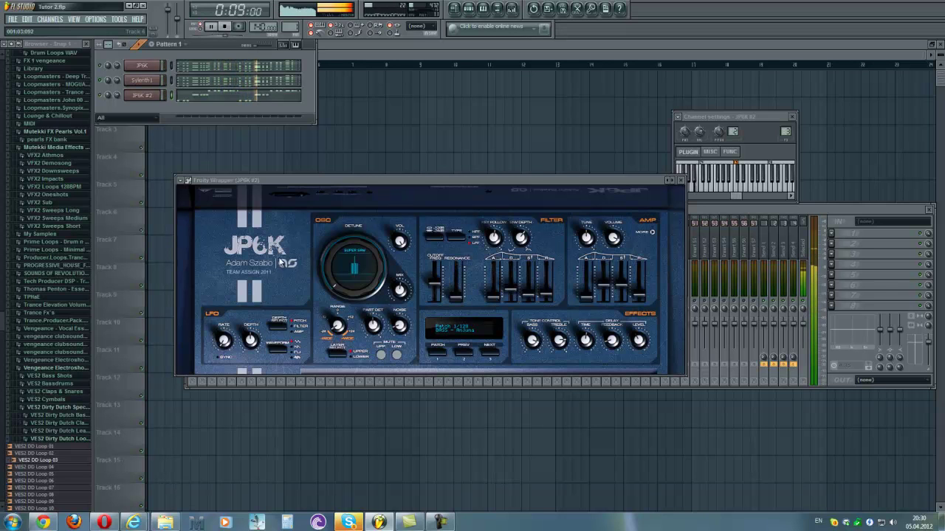
key("F5")
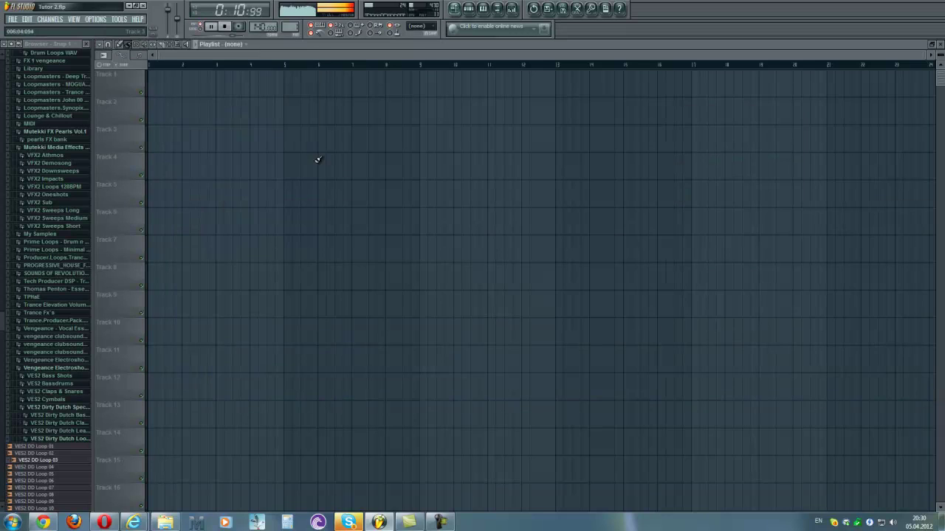
left_click(454, 10)
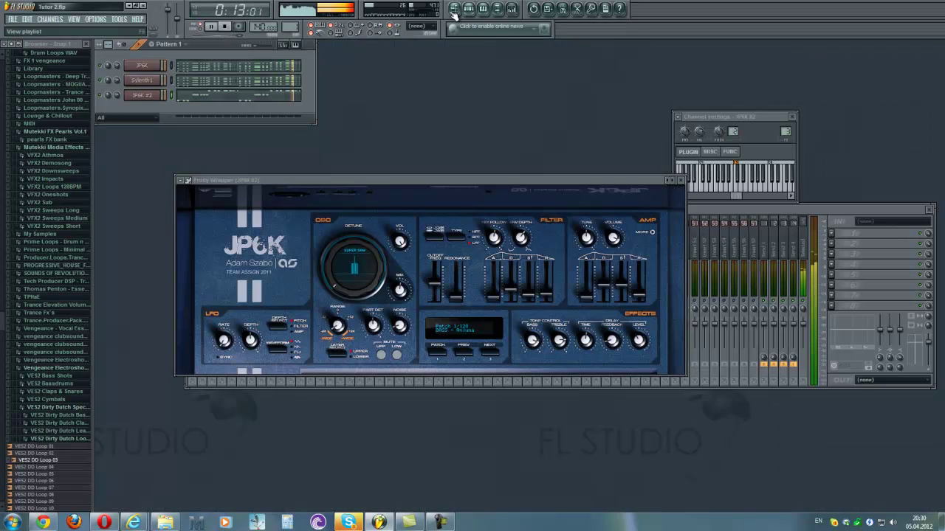
left_click(454, 11)
Step: Add L3-LL Ultra Stereo to insert 3's first effect slot through WaveShell-VST 8.0
left_click(515, 10)
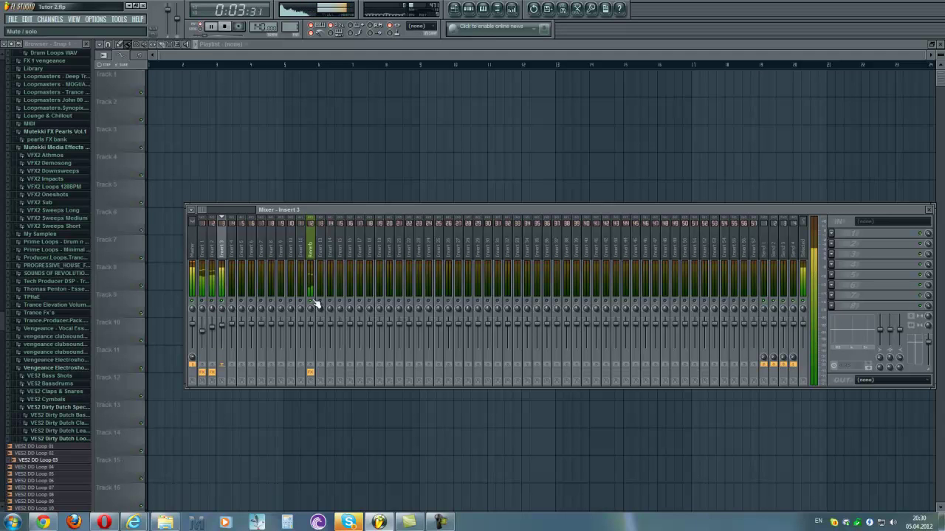
left_click(832, 235)
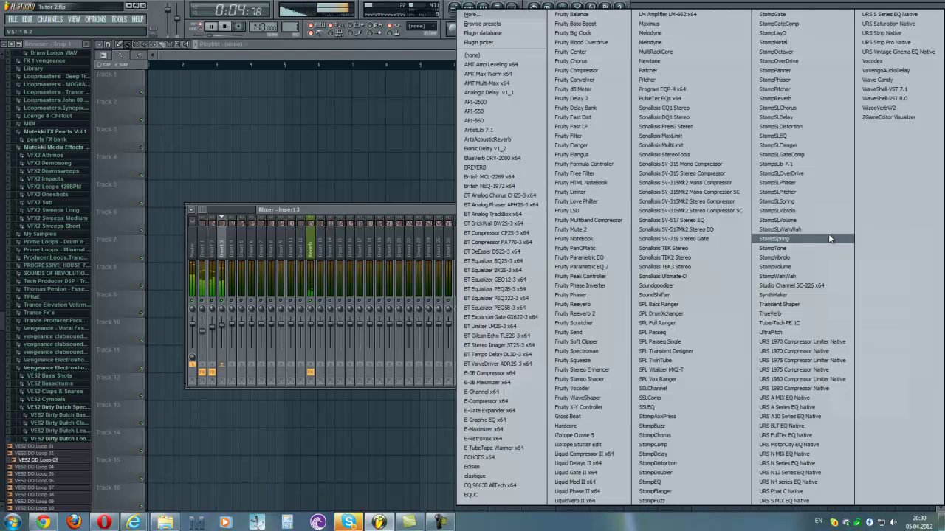
left_click(890, 98)
left_click(214, 163)
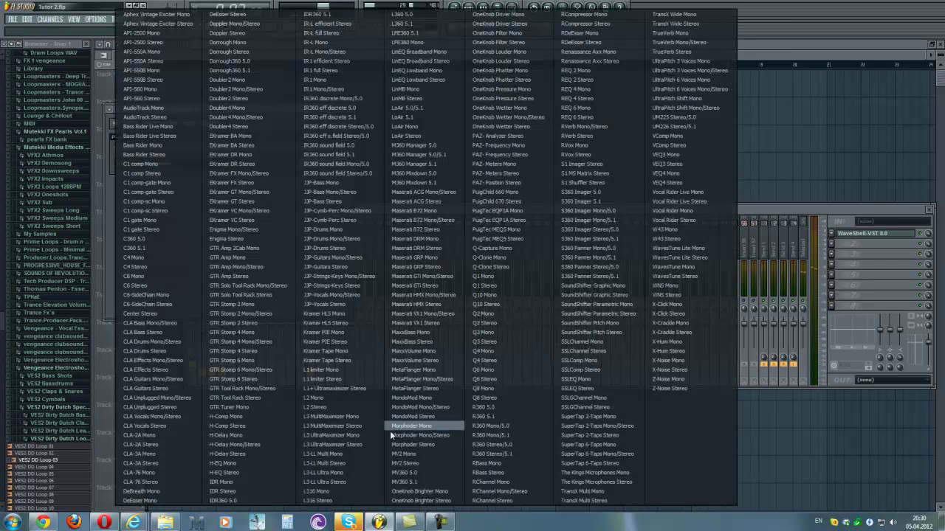
left_click(328, 483)
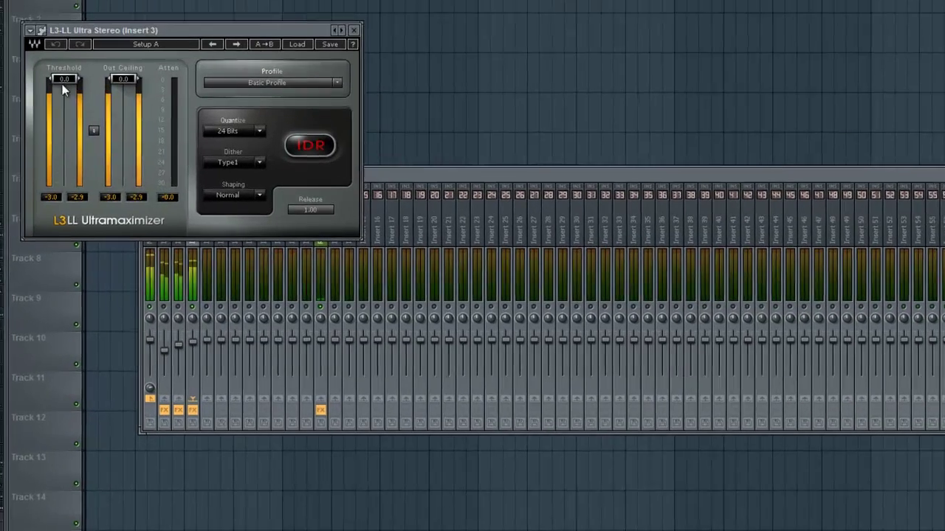
Step: Set insert 3's L3-LL threshold to -7.4 and out ceiling to -2.0, and close its window
left_click_drag(47, 134, 53, 101)
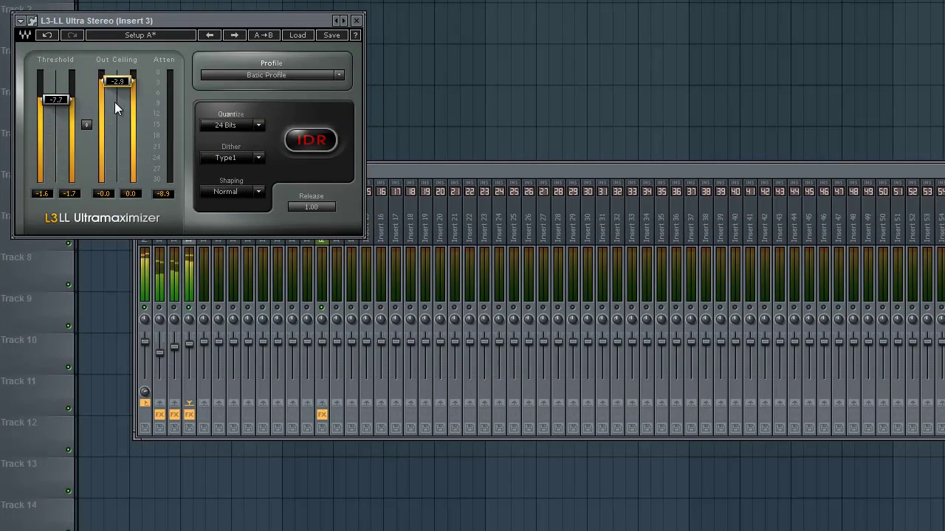
left_click_drag(115, 111, 119, 95)
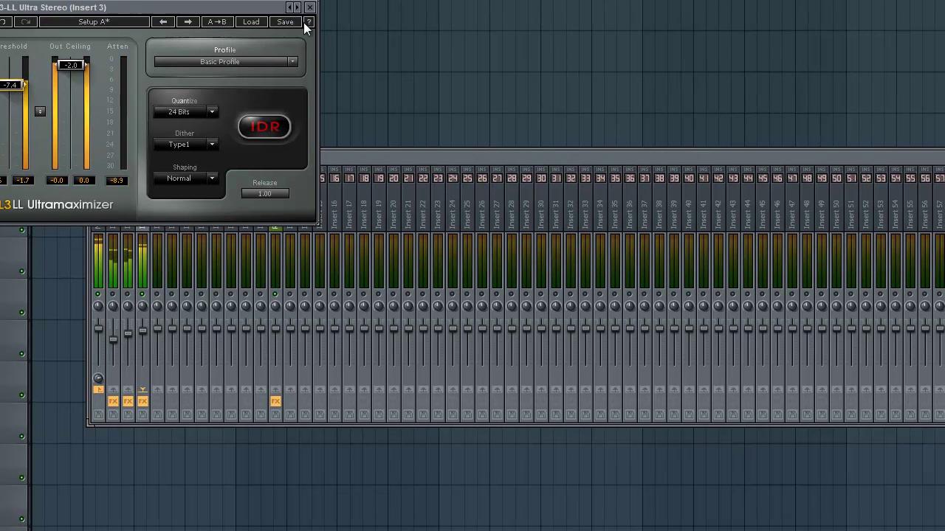
left_click(356, 21)
Step: Copy insert 3's L3-LL Ultra Stereo into the second effect slot and load Fruity Parametric EQ 2 in the third
left_click(774, 114)
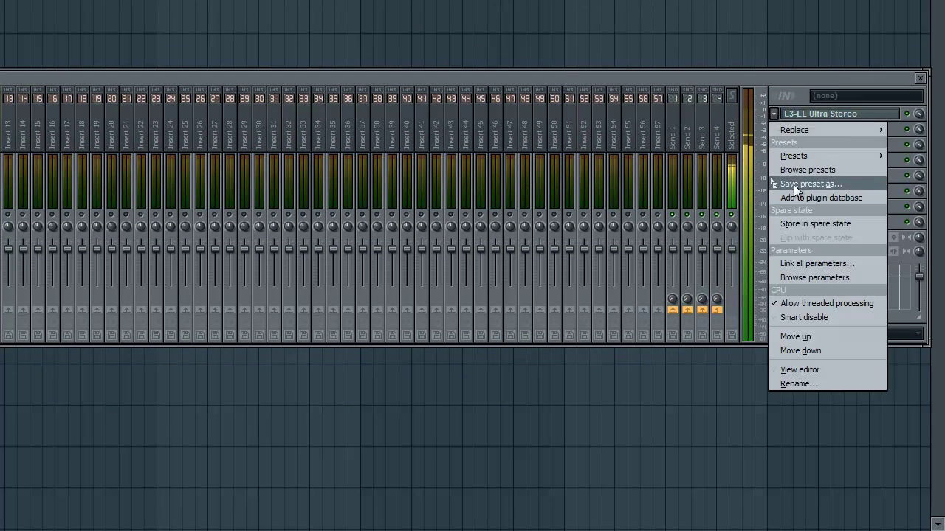
left_click(801, 184)
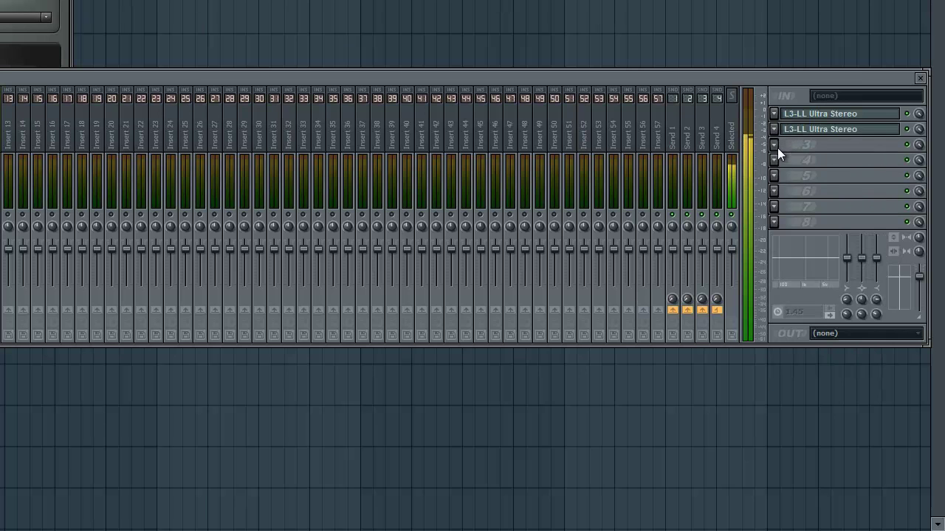
left_click(781, 147)
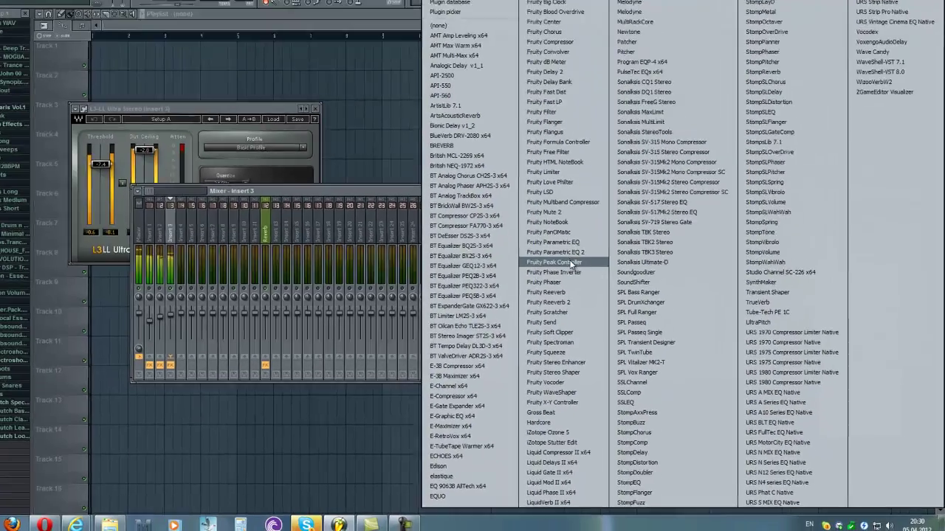
left_click(567, 253)
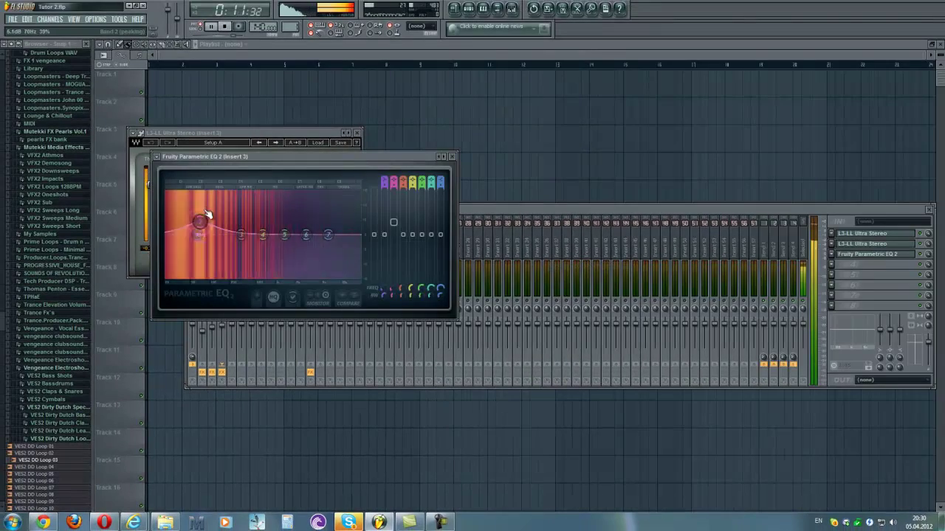
Step: Shape insert 3's EQ with a low-end high-pass on band 1, a slight band 2 boost and a narrow band 3 cut, and close it
left_click_drag(215, 230, 206, 192)
left_click_drag(196, 148, 208, 285)
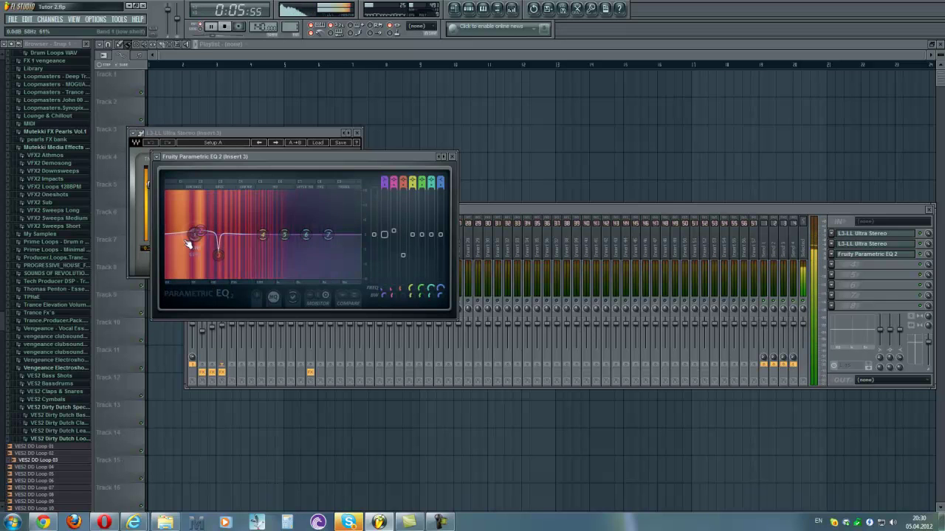
left_click_drag(197, 237, 178, 237)
left_click_drag(387, 181, 387, 186)
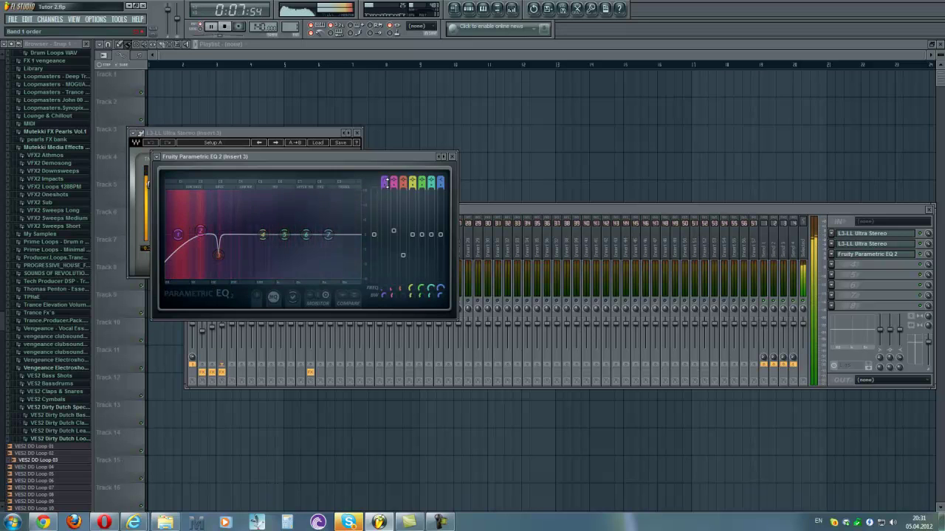
left_click_drag(178, 237, 167, 238)
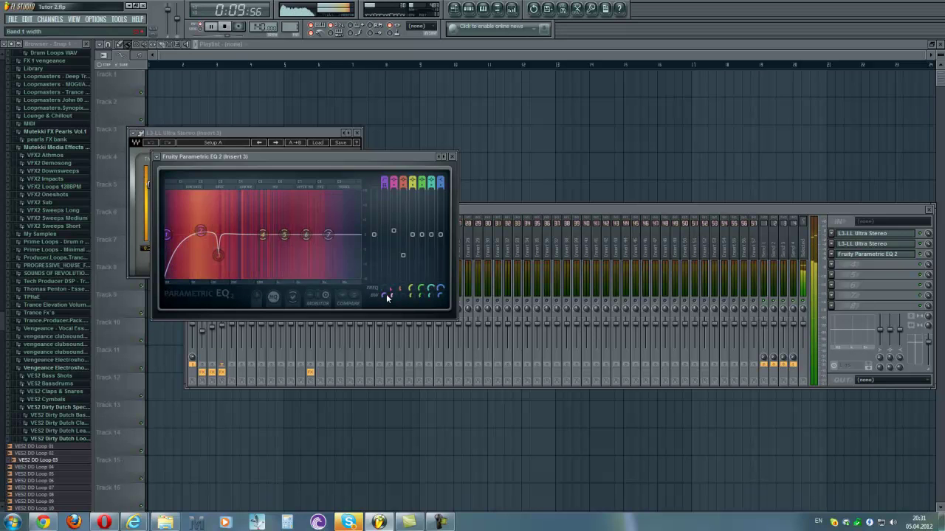
left_click_drag(306, 234, 342, 231)
left_click(452, 157)
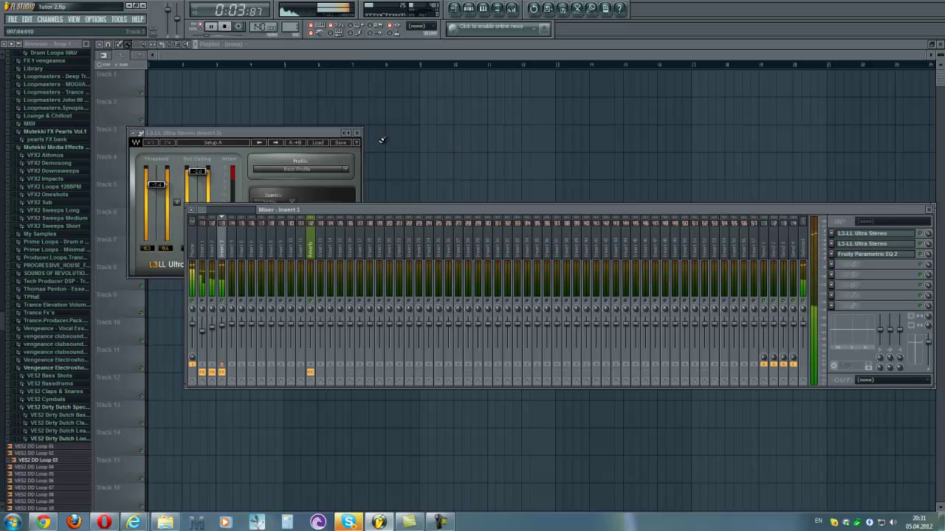
Step: Move insert 3's Fruity Parametric EQ 2 to the fifth slot and copy L3-LL Ultra Stereo into the third, closing the limiter windows
left_click(358, 133)
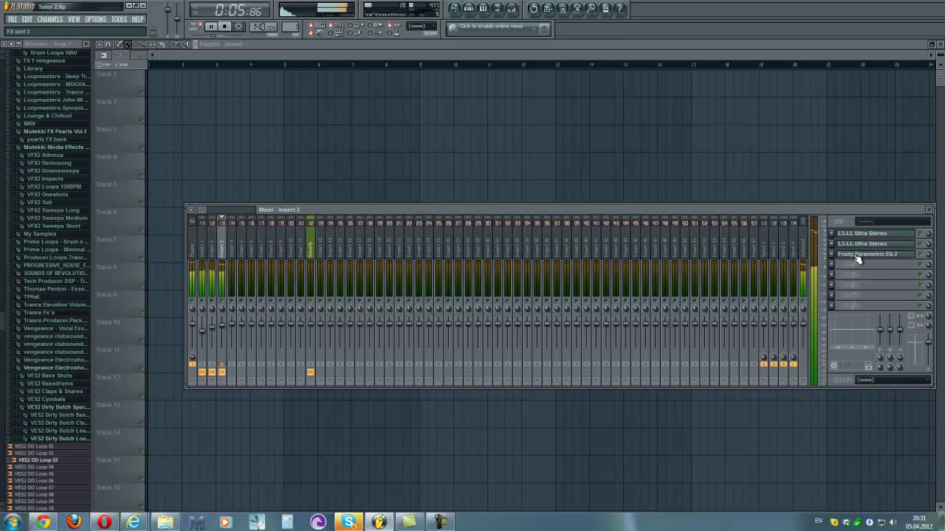
left_click_drag(858, 259, 858, 280)
left_click(834, 254)
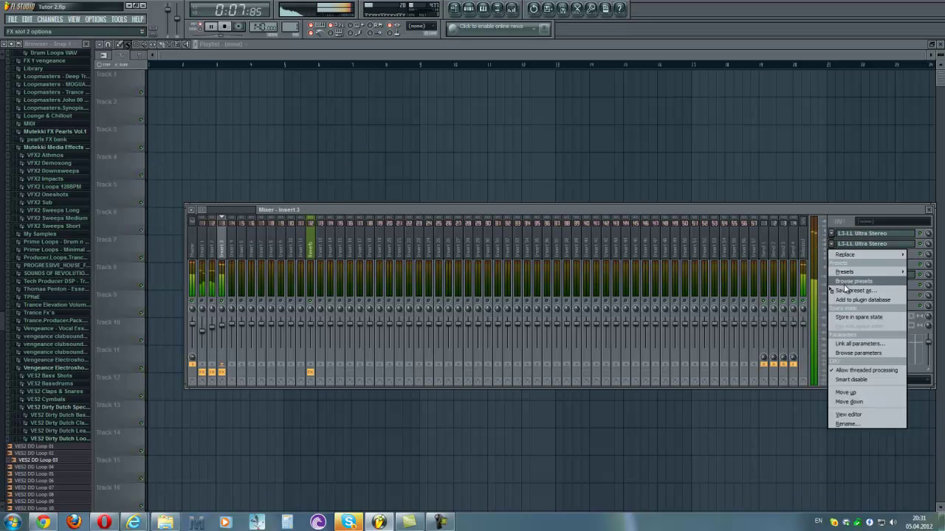
mouse_move(845, 255)
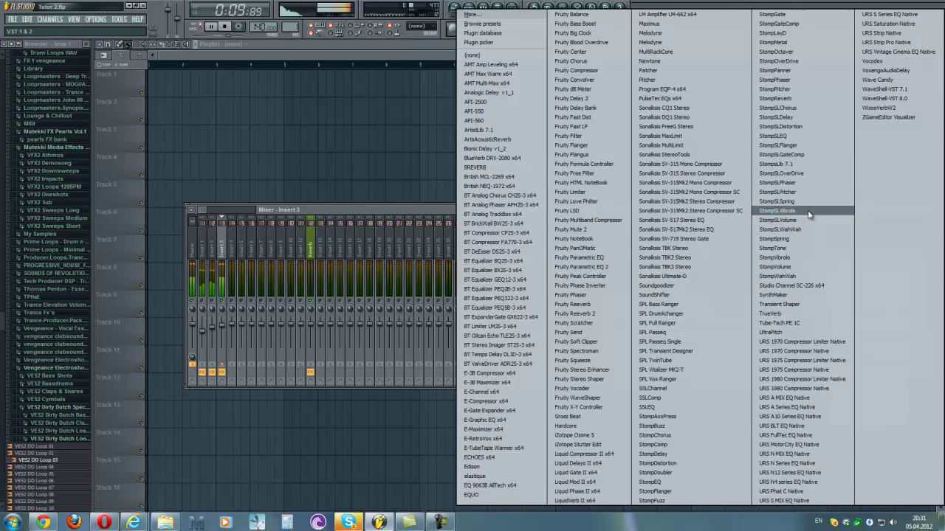
key("Escape")
key("Escape")
left_click(832, 243)
left_click_drag(841, 292, 851, 257)
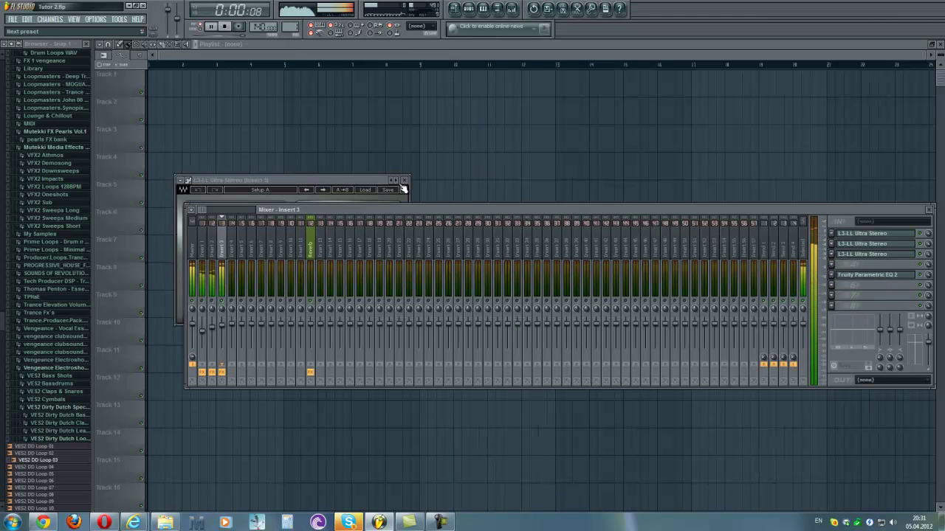
left_click(404, 180)
left_click(834, 265)
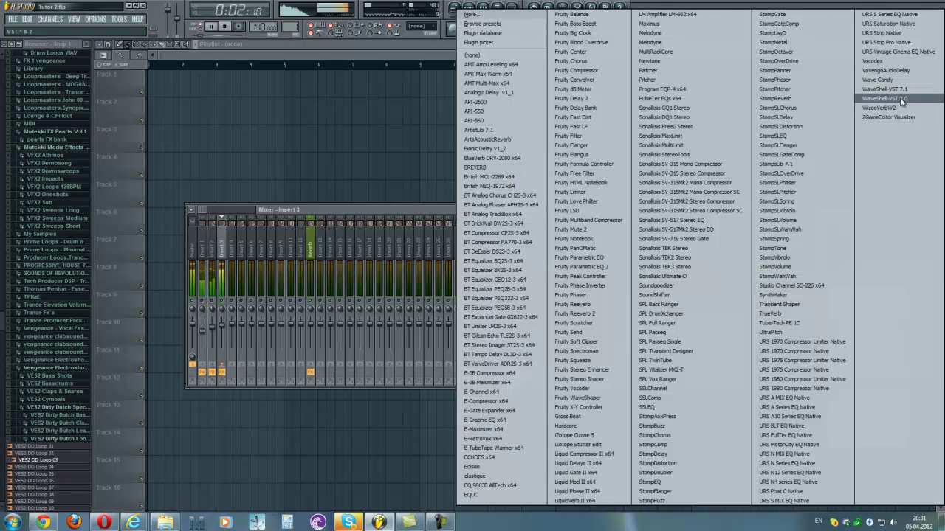
left_click(370, 210)
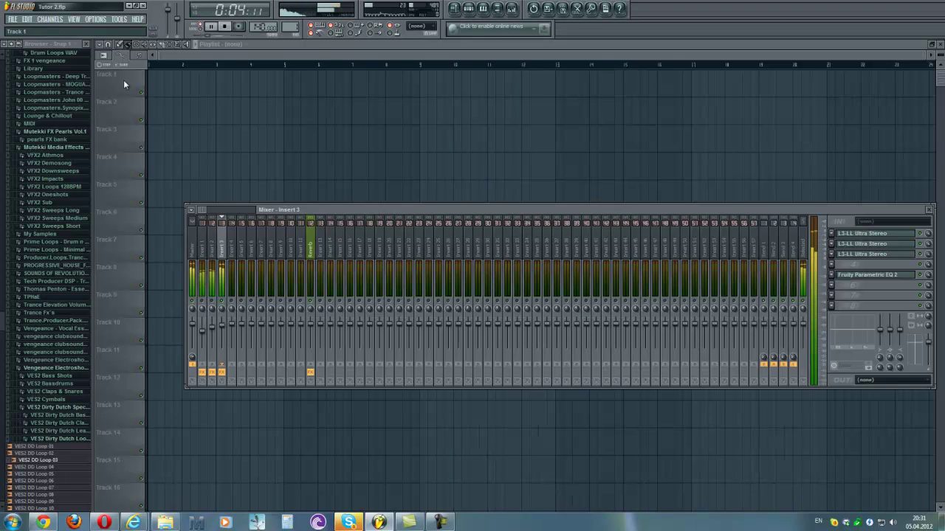
Step: Raise JP6K #2's detune to about the middle, and set its oscillator mix to 87 and filter cutoff to 40
key("F6")
left_click(144, 95)
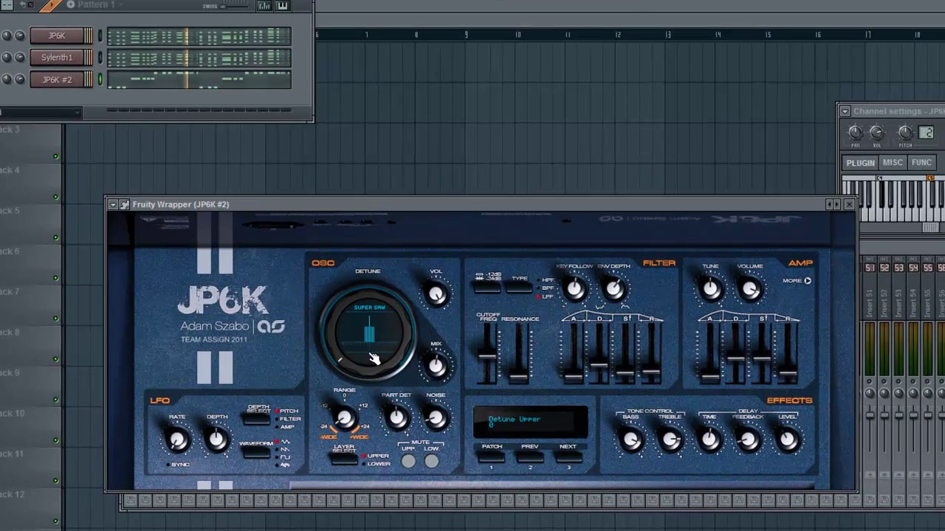
left_click_drag(348, 414, 349, 411)
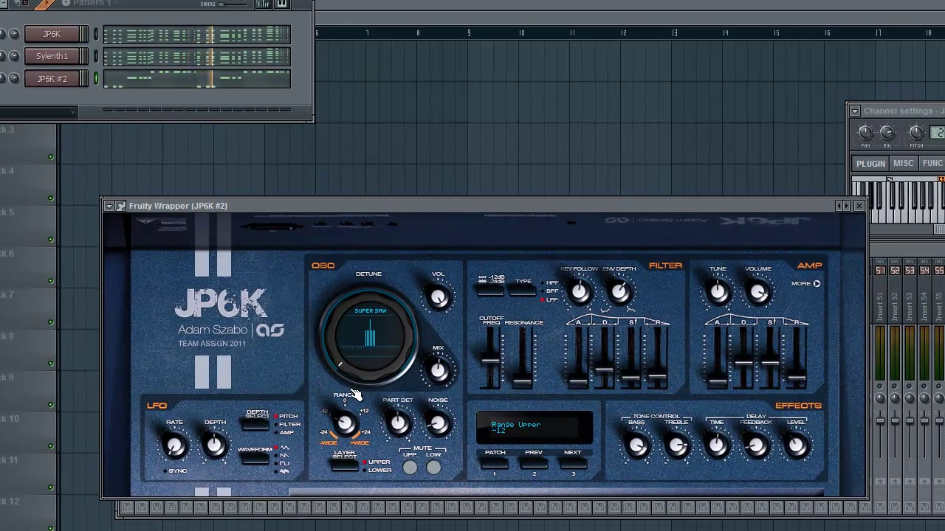
left_click_drag(409, 359, 411, 51)
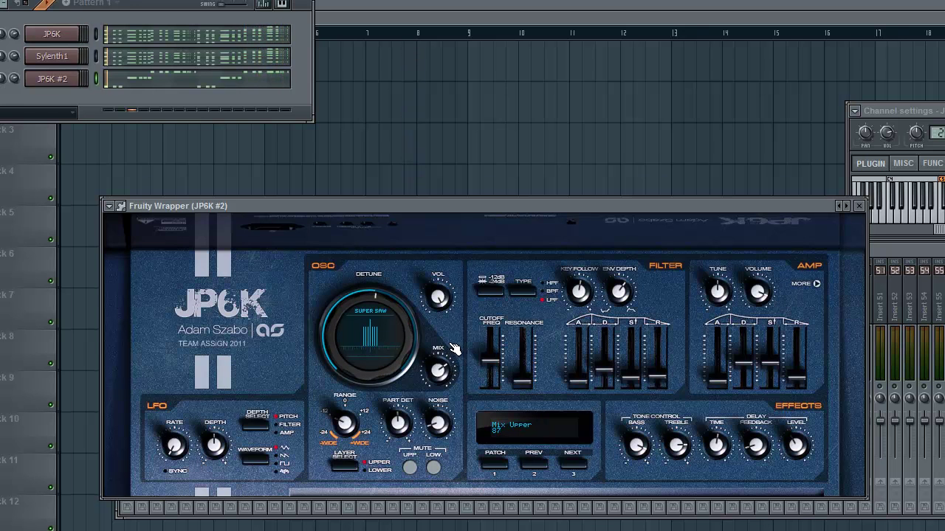
left_click_drag(456, 318, 490, 375)
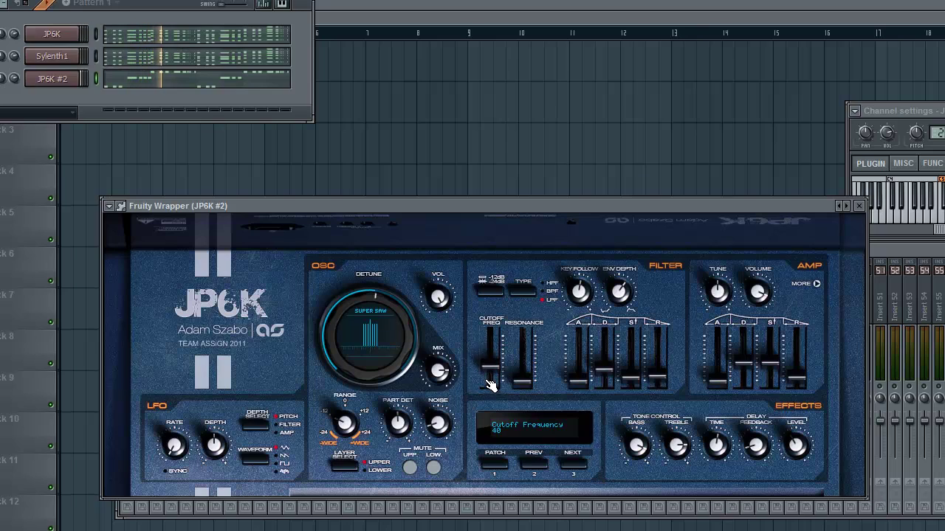
key("F9")
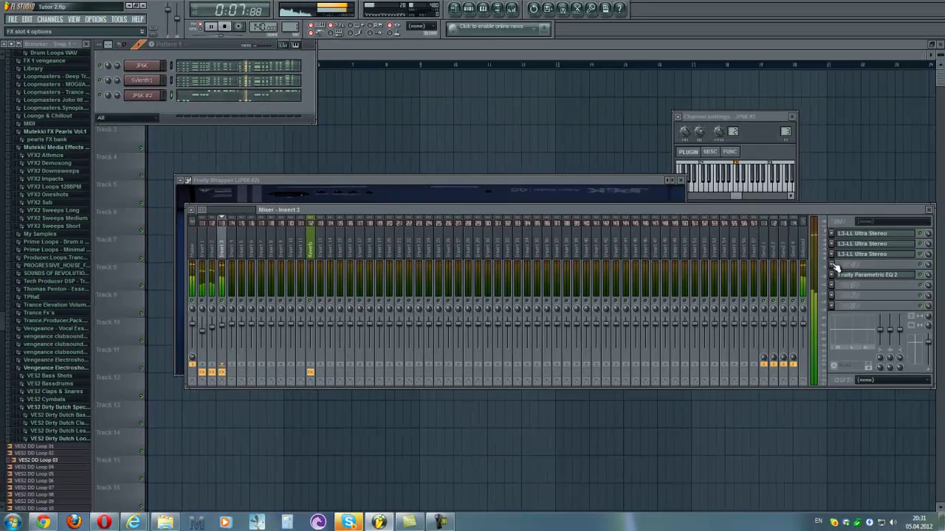
Step: Load RCompressor Stereo in insert 3's fourth slot through WaveShell-VST 8.0, lower its threshold, set ratio 1.72 and release 57.3, and close it
left_click(837, 267)
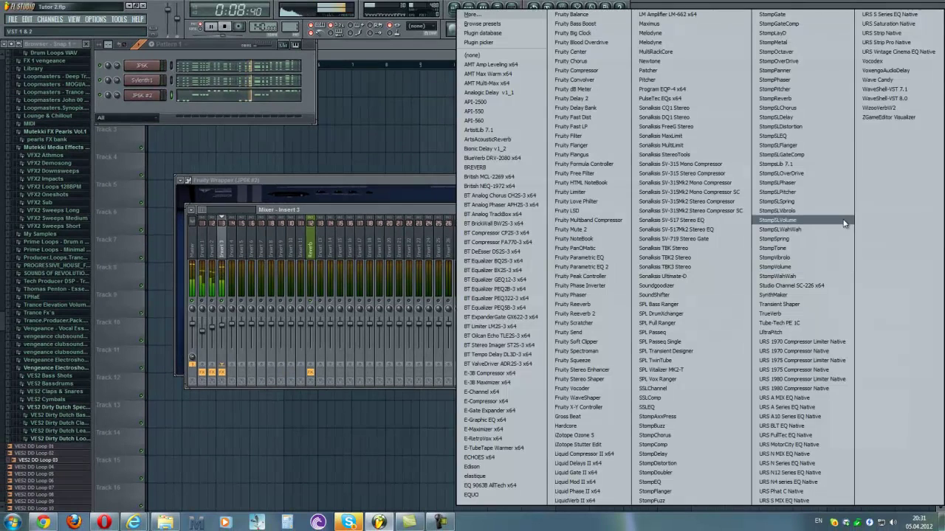
left_click(895, 98)
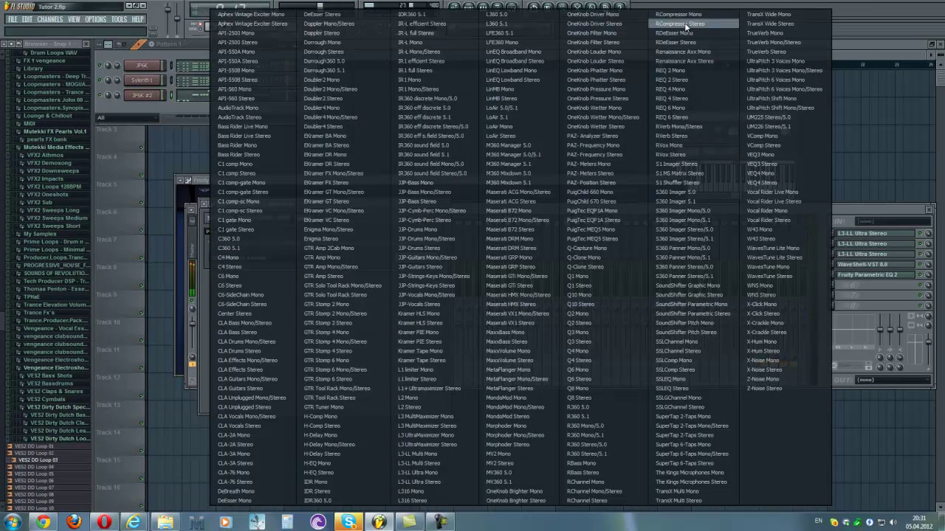
left_click(684, 24)
left_click_drag(237, 296, 238, 299)
left_click_drag(268, 305, 267, 310)
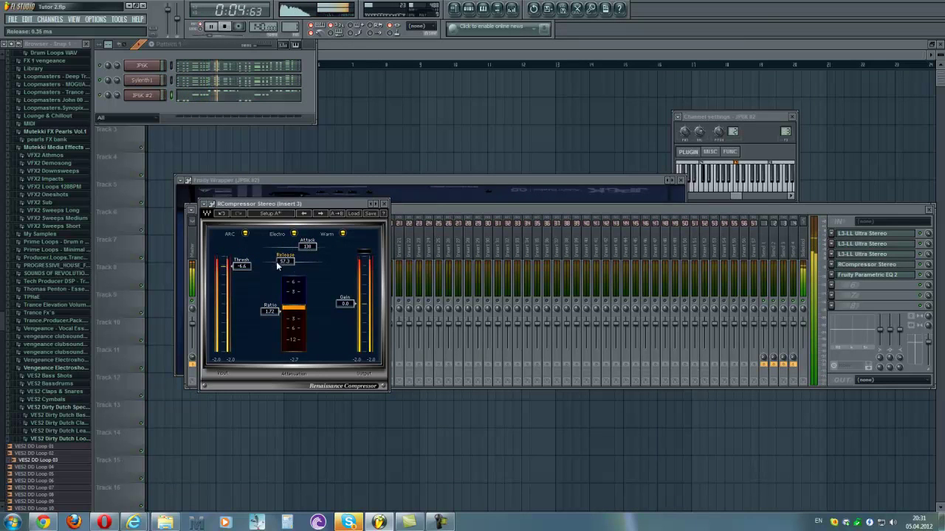
left_click(383, 204)
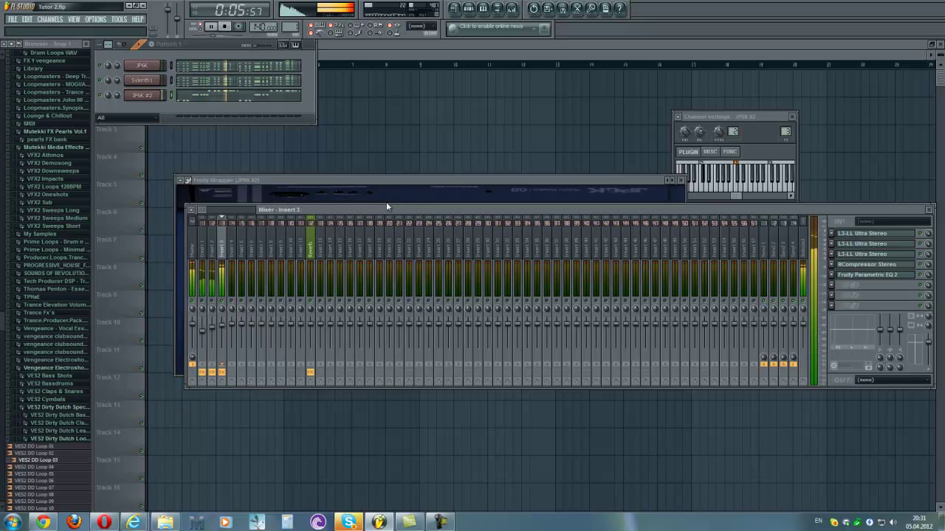
Step: Move insert 3's Fruity Parametric EQ 2 to the seventh slot and load RBass Stereo ahead of it through WaveShell-VST 8.0
left_click(869, 287)
left_click(888, 98)
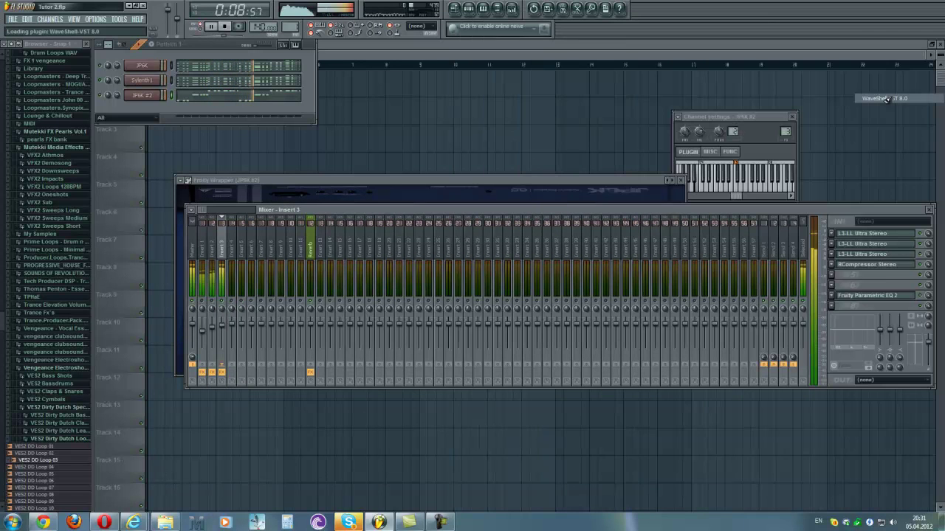
left_click(261, 282)
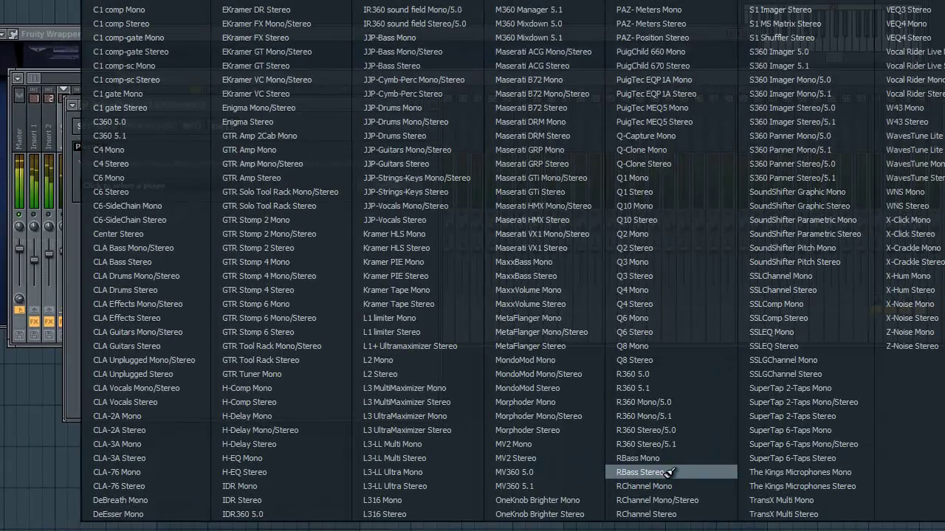
left_click(639, 473)
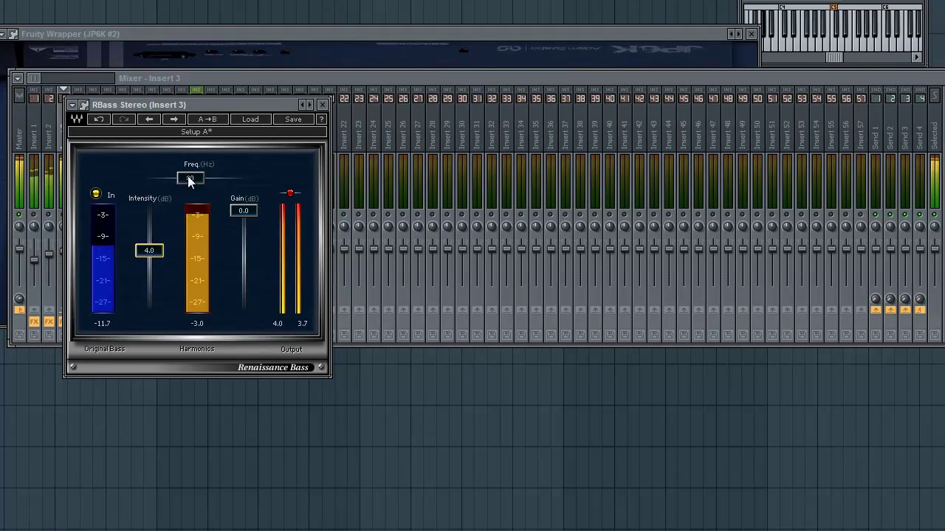
Step: Retune RBass's frequency, lower its gain, raise its intensity slightly, and close its window
left_click_drag(156, 181, 161, 181)
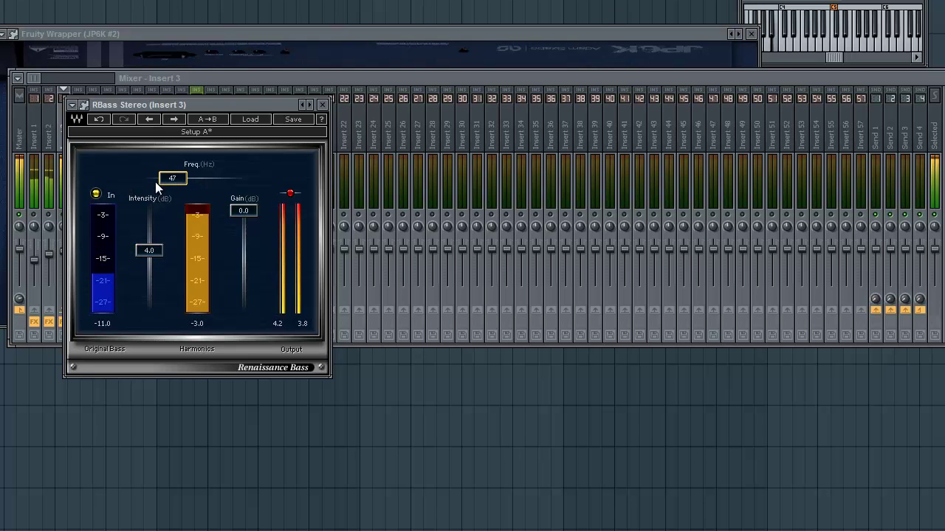
left_click_drag(239, 255, 235, 288)
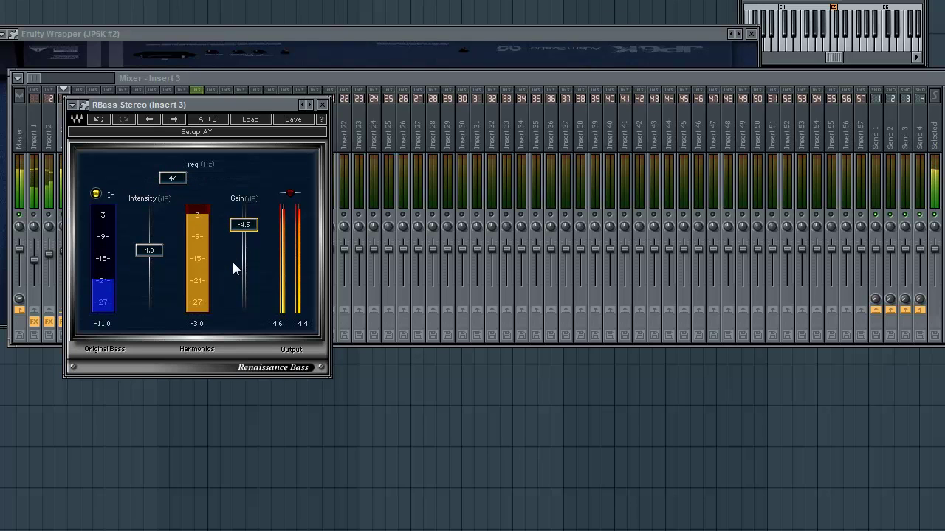
left_click_drag(149, 250, 149, 241)
mouse_move(244, 230)
left_mouse_down()
mouse_move(245, 214)
mouse_move(245, 229)
left_mouse_up()
left_click_drag(162, 176, 182, 179)
left_click(322, 105)
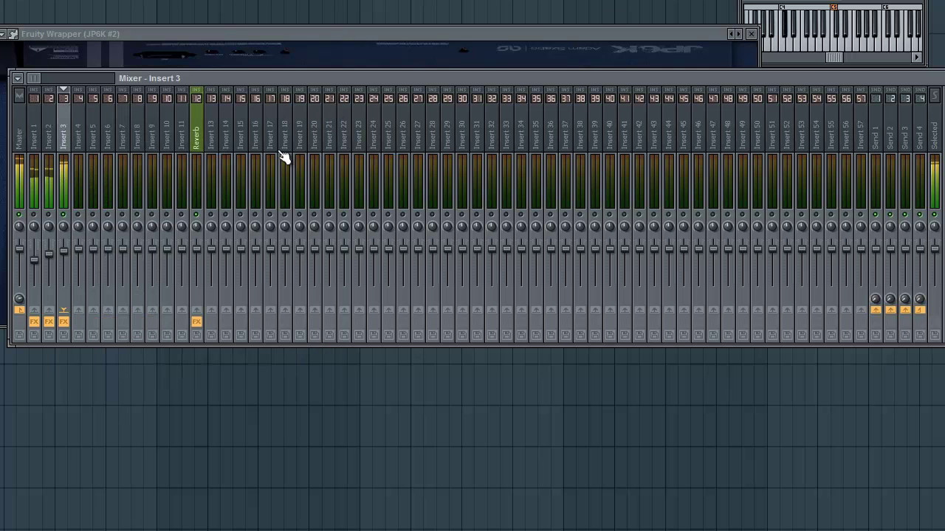
Step: Add ArtsAcoustic Reverb to insert 3, set its decay to 1.210 s and dry level to -1.62 dB, lower the wet level, and close it
left_click(50, 140)
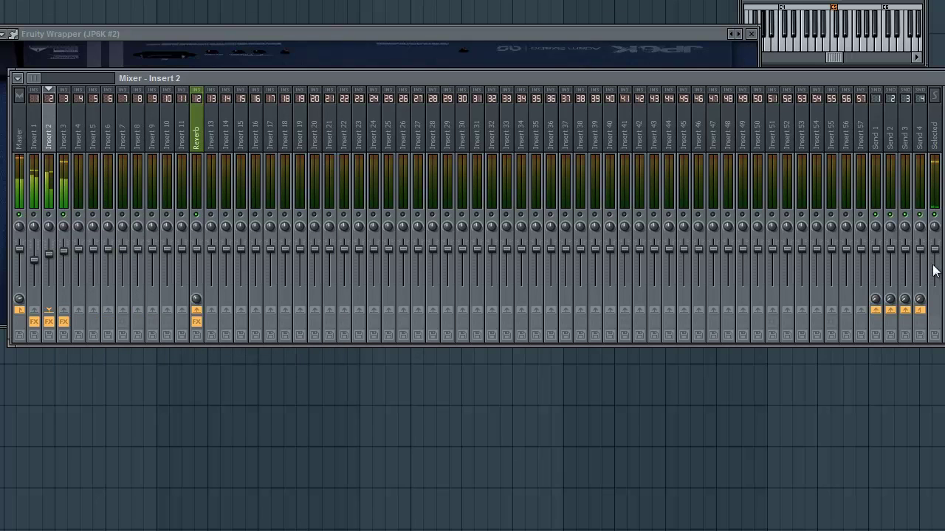
left_click(63, 142)
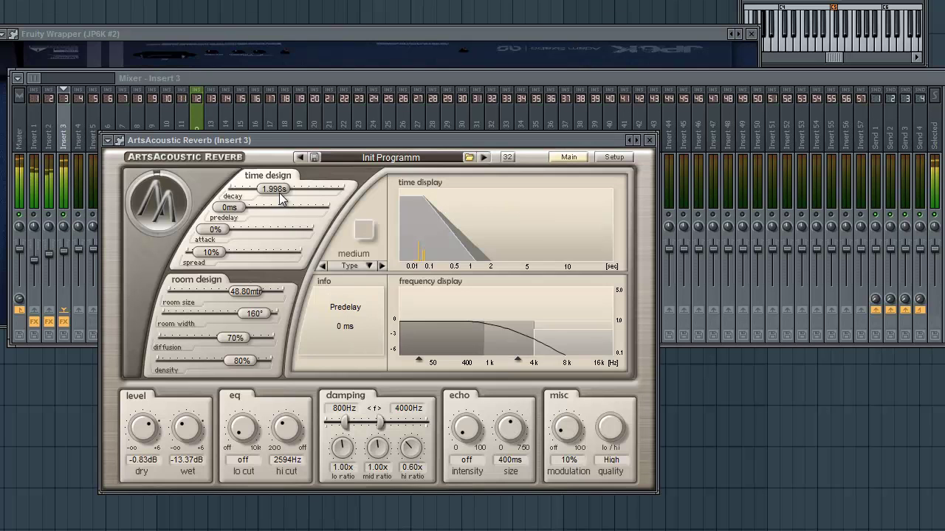
left_click_drag(271, 191, 265, 192)
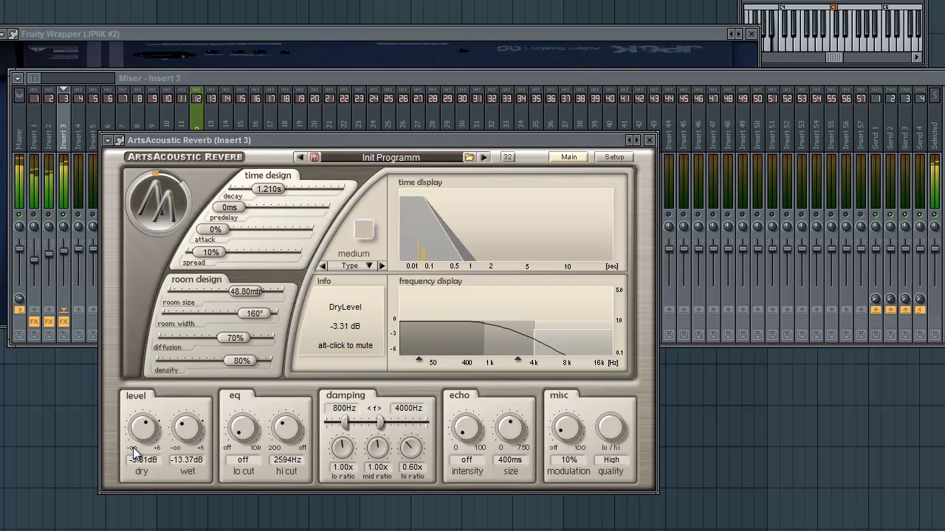
left_click_drag(130, 458, 133, 439)
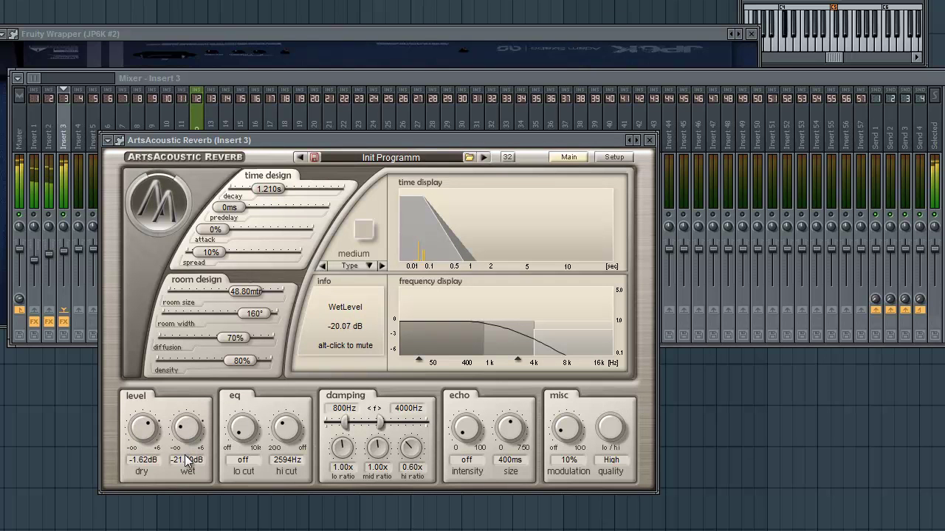
left_click_drag(190, 453, 189, 446)
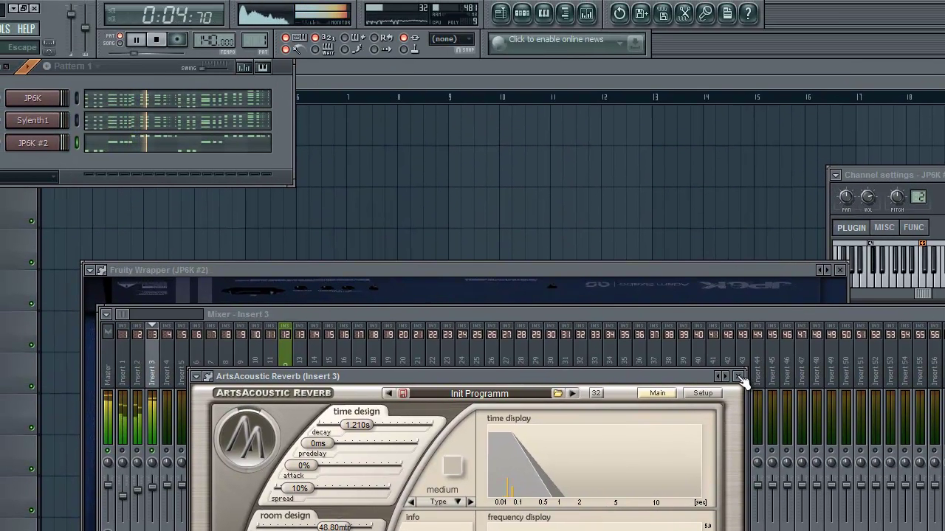
left_click(740, 377)
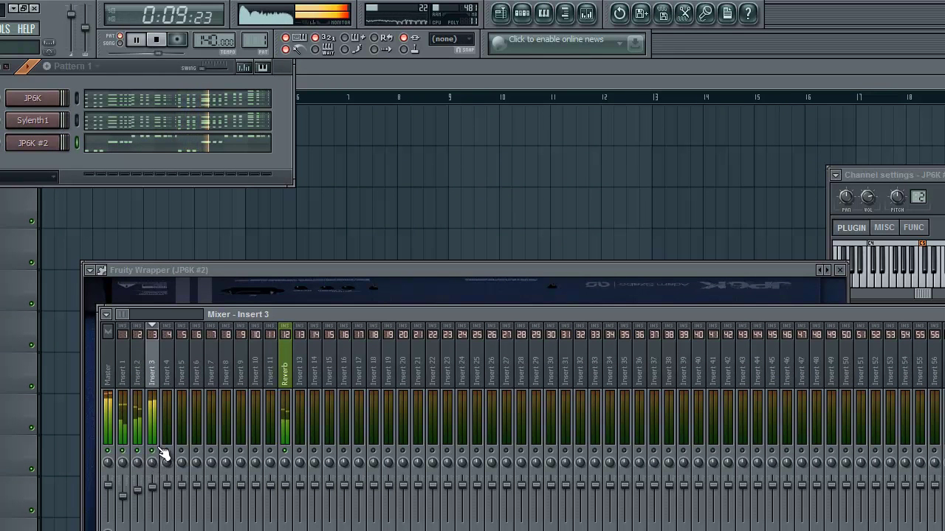
Step: Clear the open windows and paint two consecutive Pattern 1 clips on playlist Track 4, spanning bars 1 to 17
left_click(136, 378)
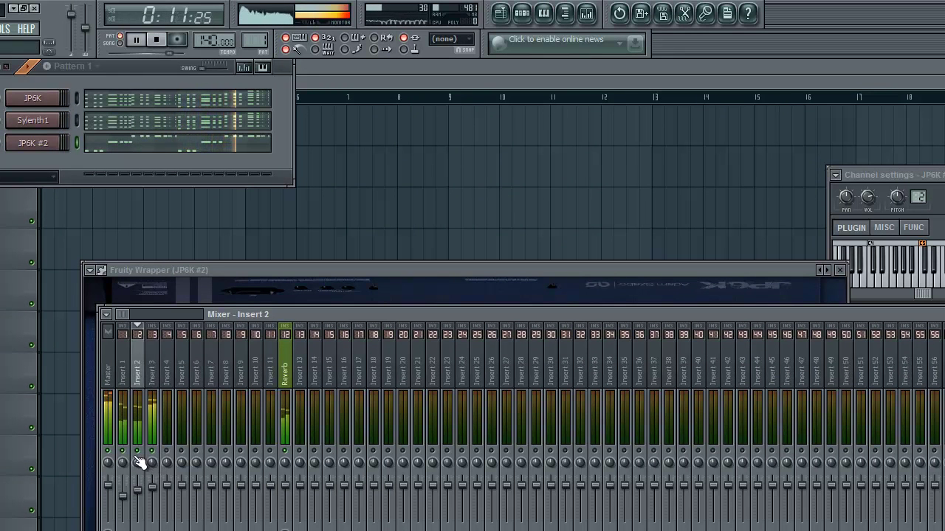
key("space")
key("space")
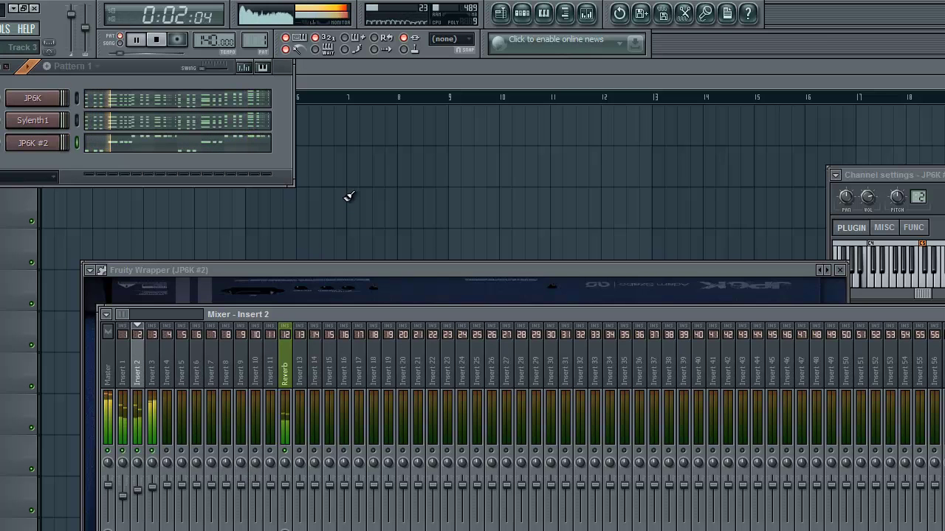
key("F12")
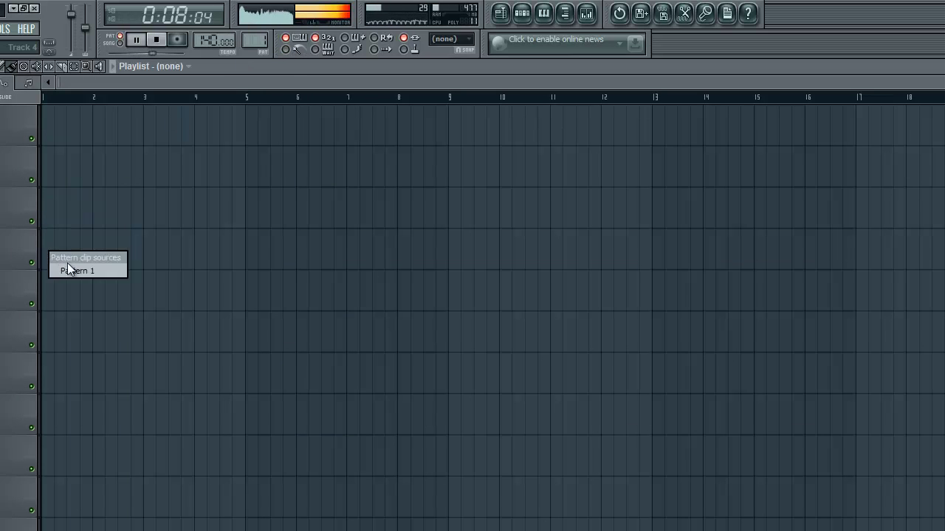
left_click_drag(52, 249, 582, 256)
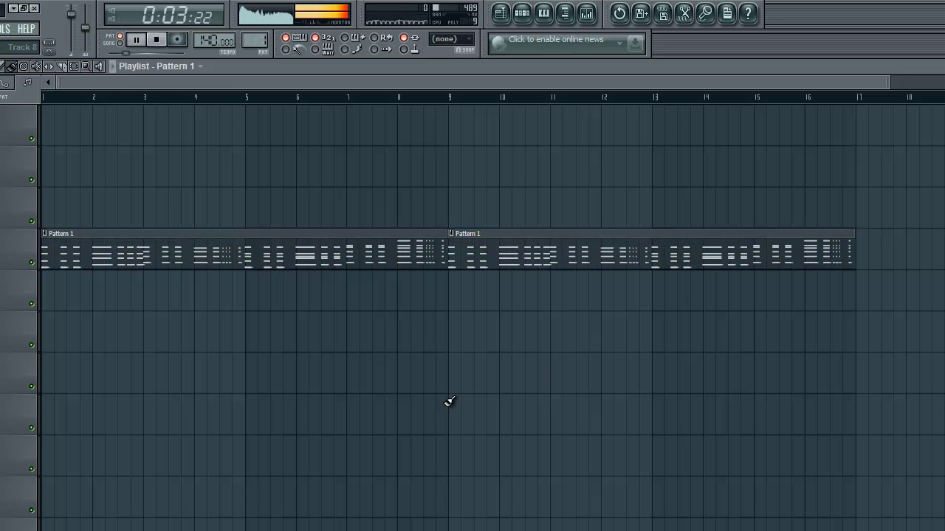
Step: Load VoxengoAudioDelay in the eighth effect slot of JP6K #2's mixer insert 3 and set its right delay to 10 ms
key("F6")
left_click(41, 147)
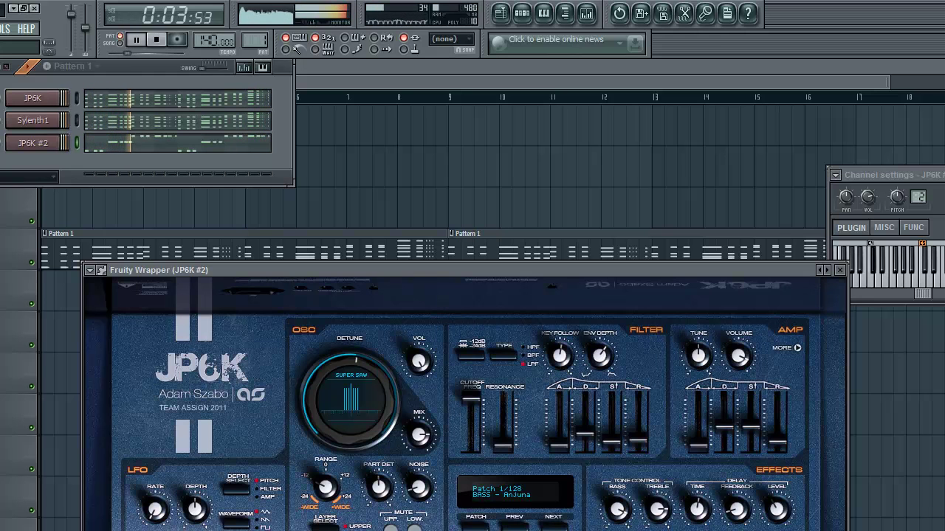
left_click(544, 17)
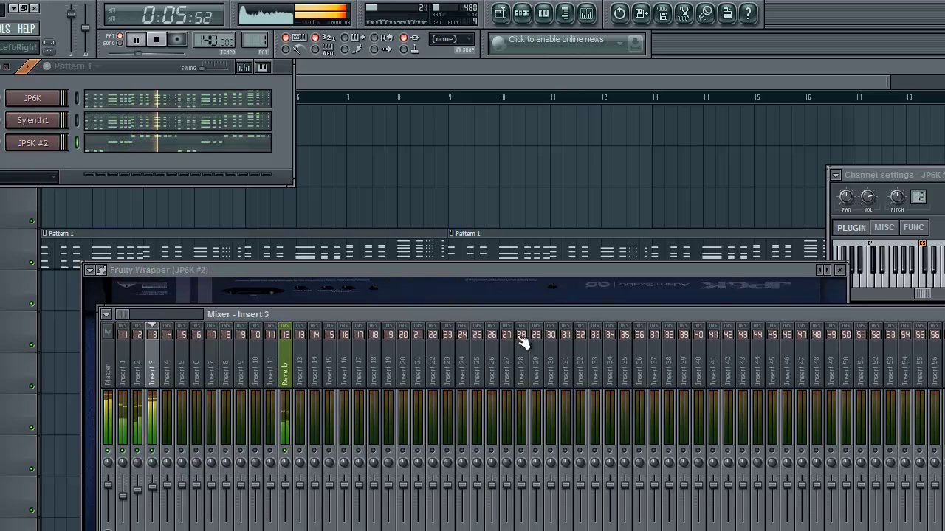
left_click(927, 362)
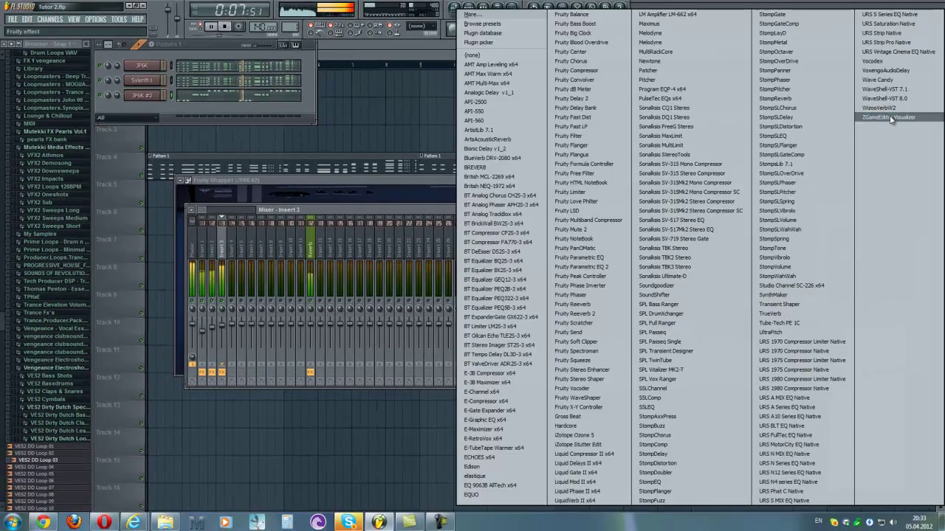
left_click(905, 71)
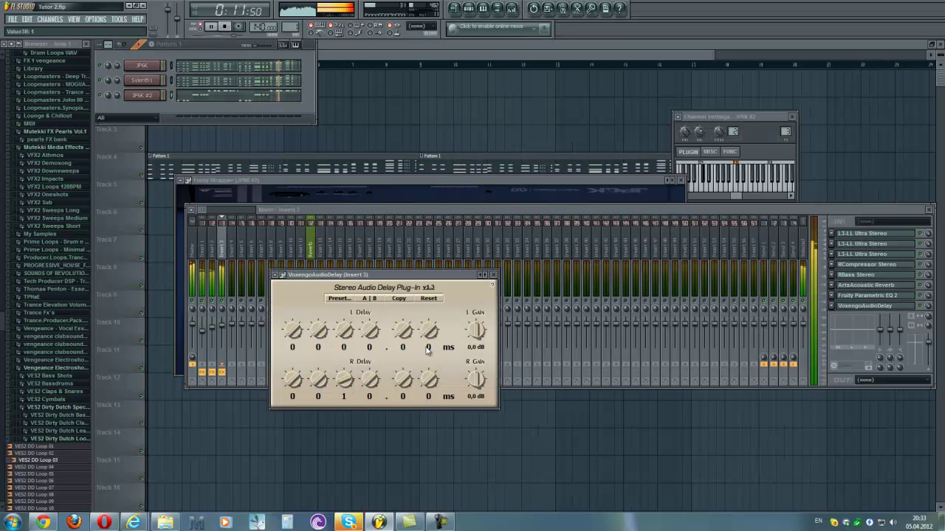
left_click(494, 274)
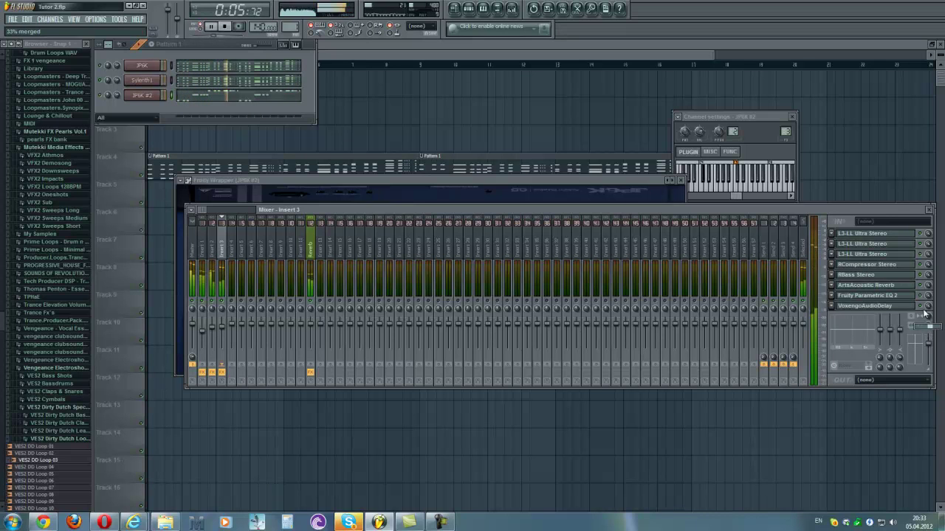
Step: Reopen insert 3's VoxengoAudioDelay, set its right delay to 0.10 ms, and close its window
left_click(886, 306)
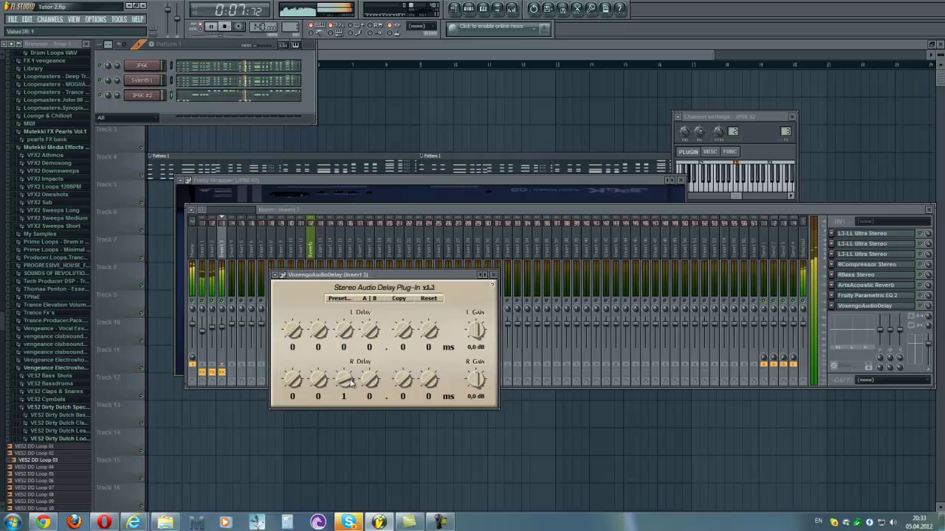
scroll(350, 380, "down", 1)
scroll(370, 381, "up", 1)
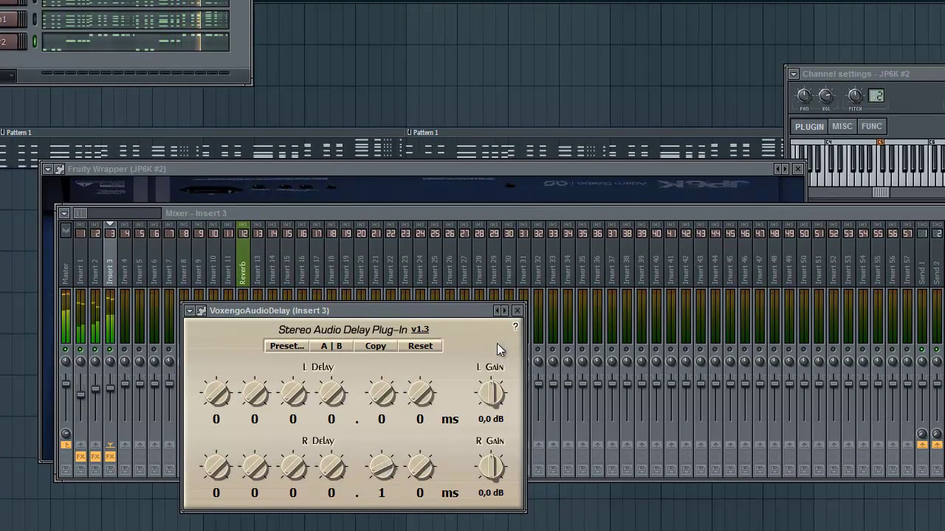
left_click(517, 310)
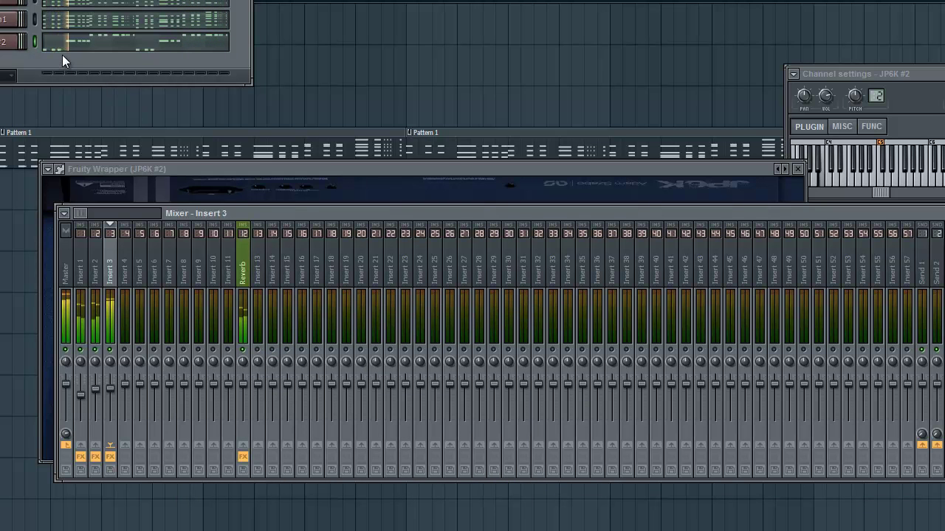
Step: In the JP6K lead's piano roll, select the upper chord notes and duplicate them one octave higher
left_click(9, 16)
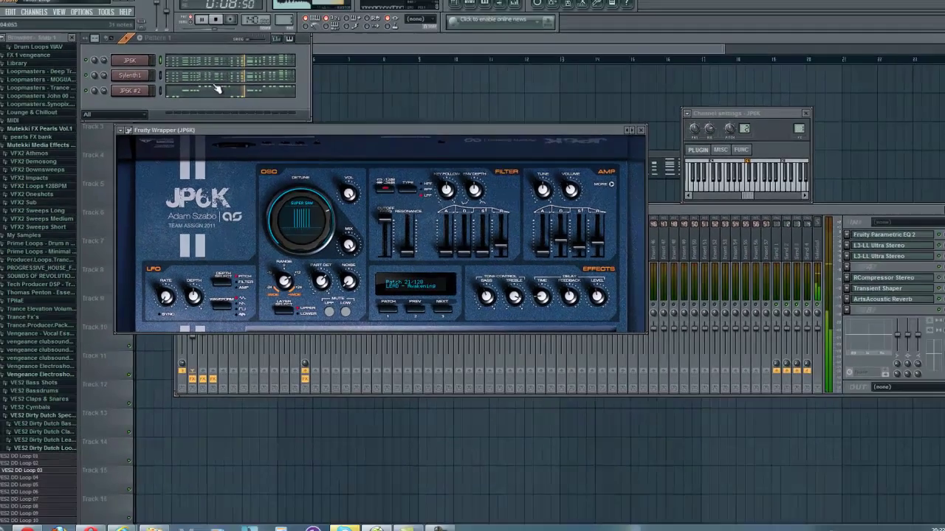
left_click(221, 67)
scroll(273, 152, "down", 4)
scroll(332, 186, "up", 1)
left_click_drag(687, 110, 391, 268)
left_click_drag(384, 198, 120, 262)
left_click_drag(274, 259, 120, 263)
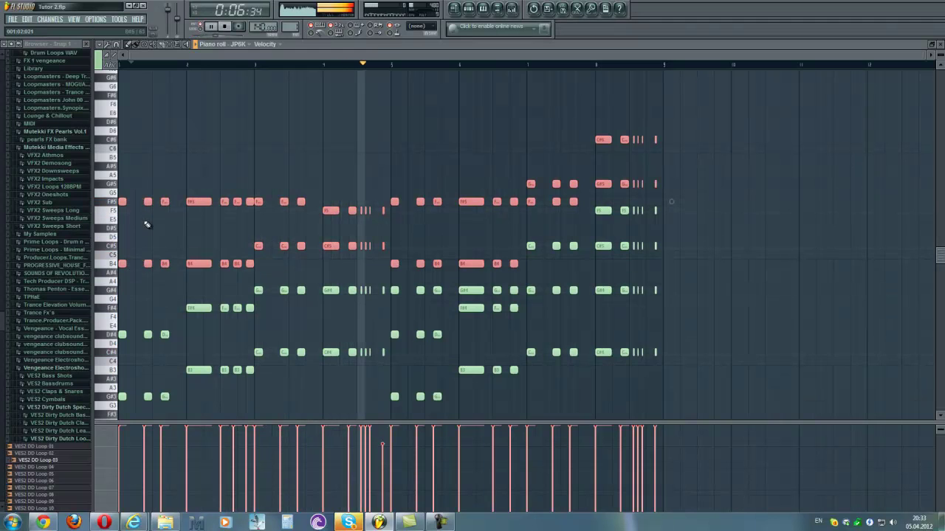
scroll(122, 334, "up", 6)
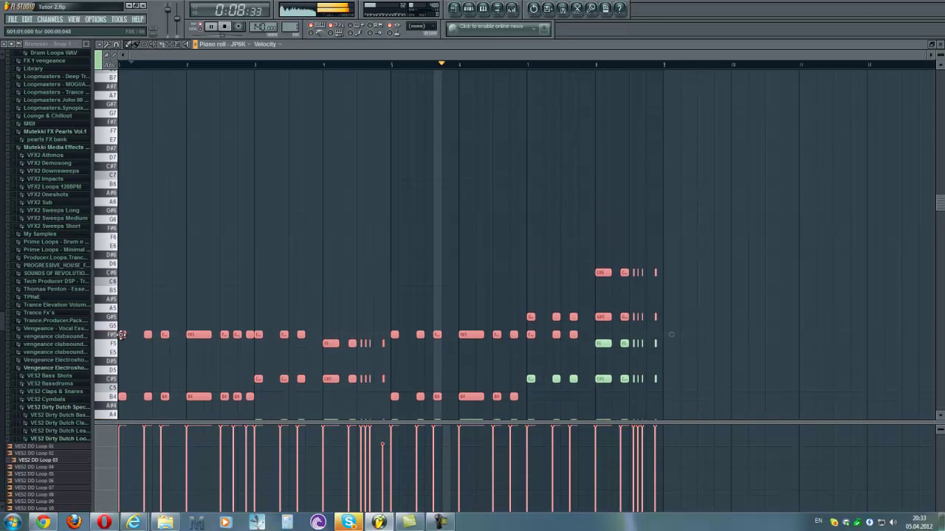
left_click_drag(122, 334, 108, 214)
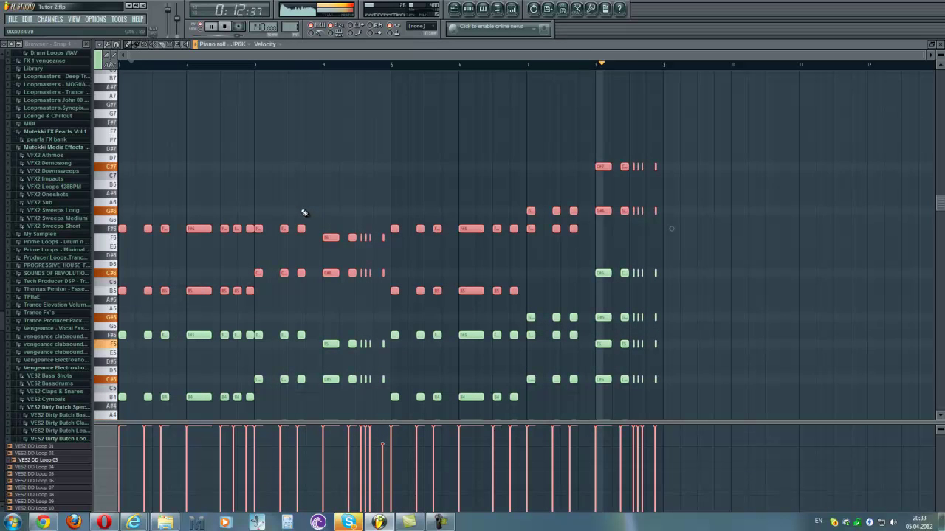
Step: Bring up the JP6K lead and the mixer, and rebalance the volume faders of inserts 1, 2 and 3
key("F6")
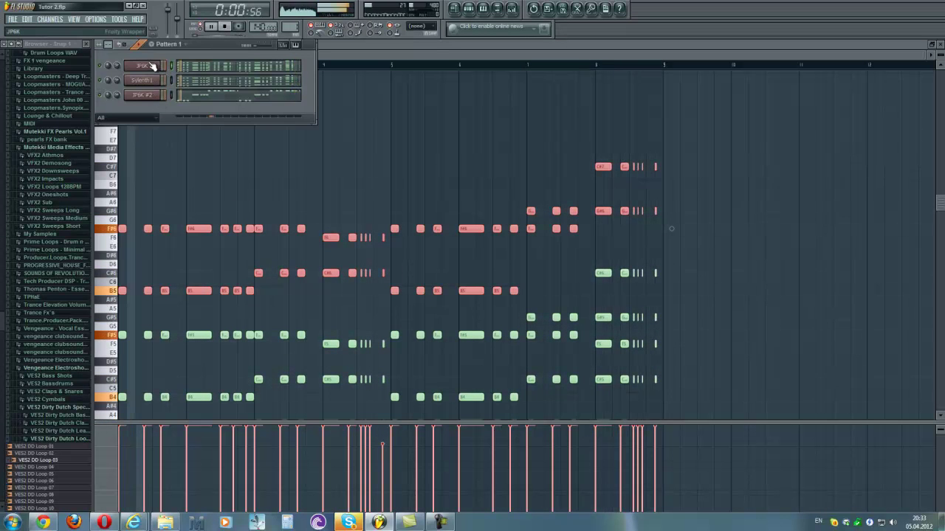
left_click(147, 65)
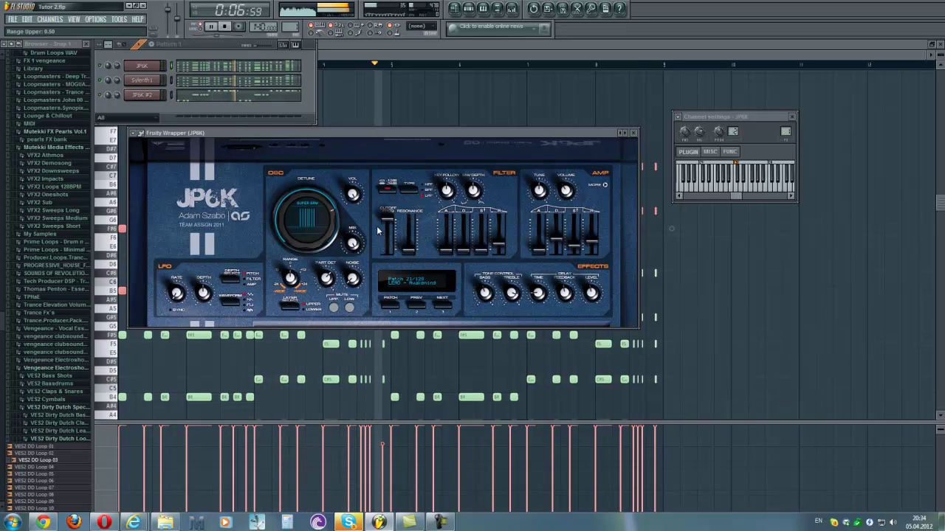
key("F9")
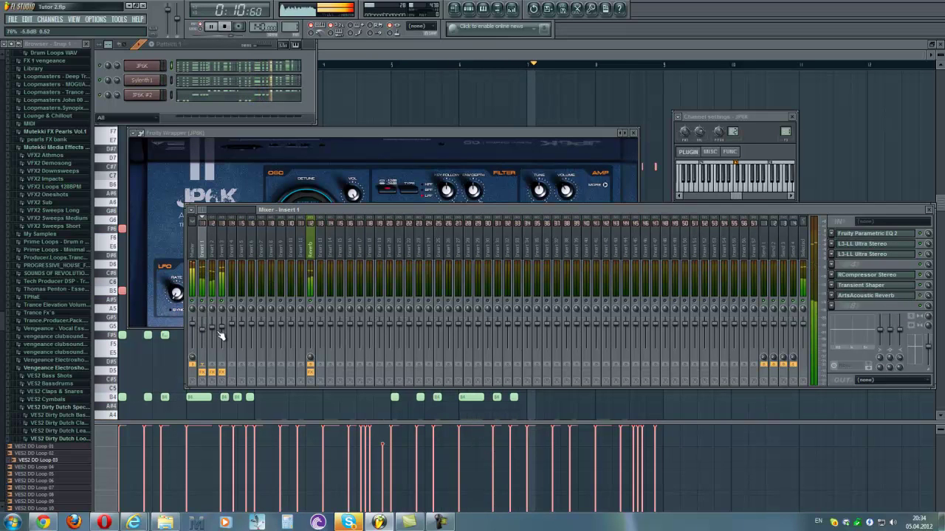
left_click(221, 334)
left_click(216, 333)
left_click(203, 330)
left_click(213, 330)
left_click(222, 331)
left_click(213, 331)
left_click(203, 332)
left_click(213, 333)
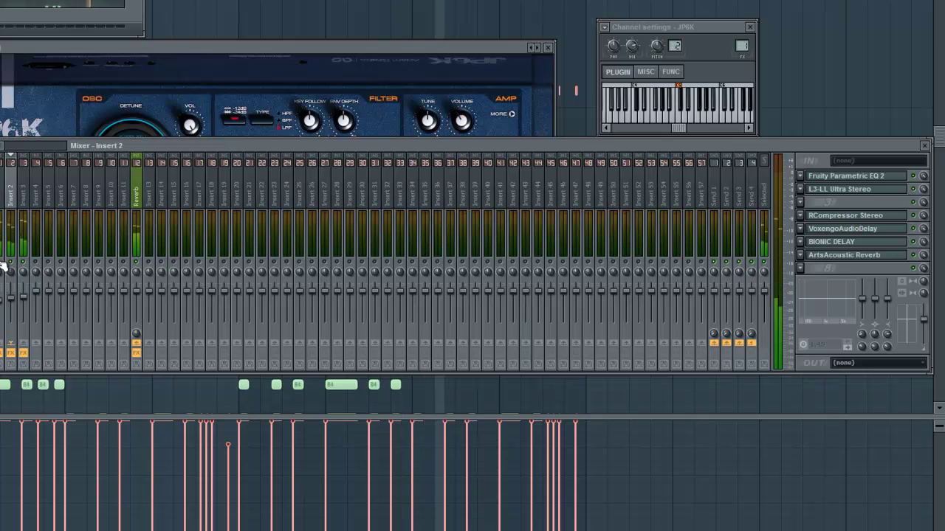
Step: Lower the filter cutoff on the JP6K lead and the JP6K #2 bass to about mid-range, and bring up Sylenth1
left_click(16, 48)
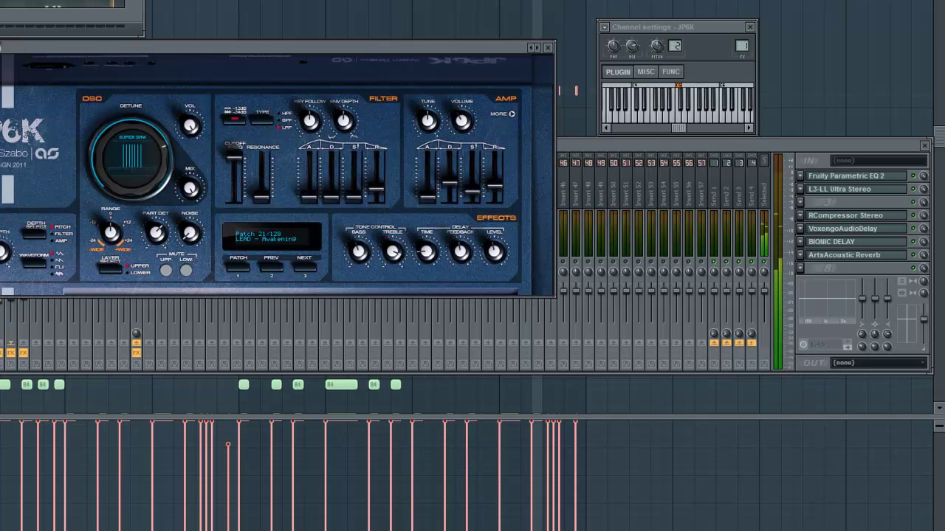
left_click(1, 6)
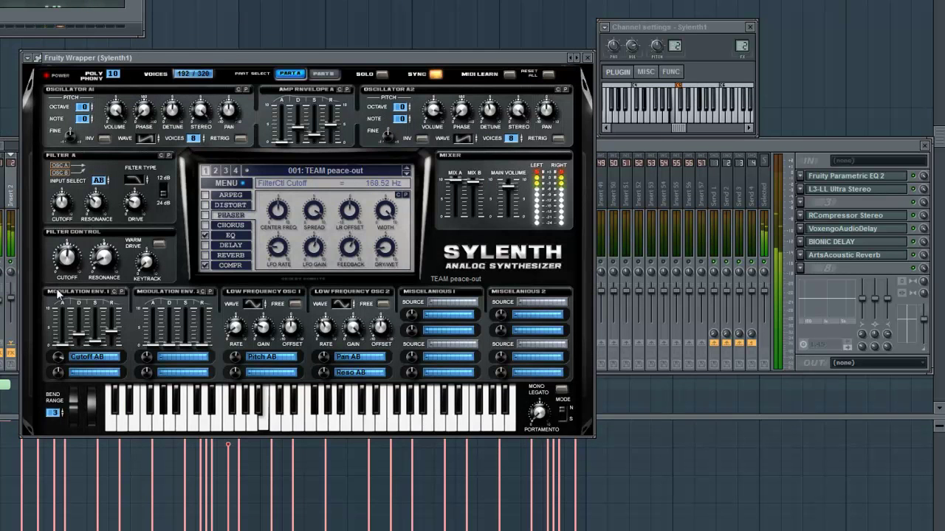
left_click(1, 6)
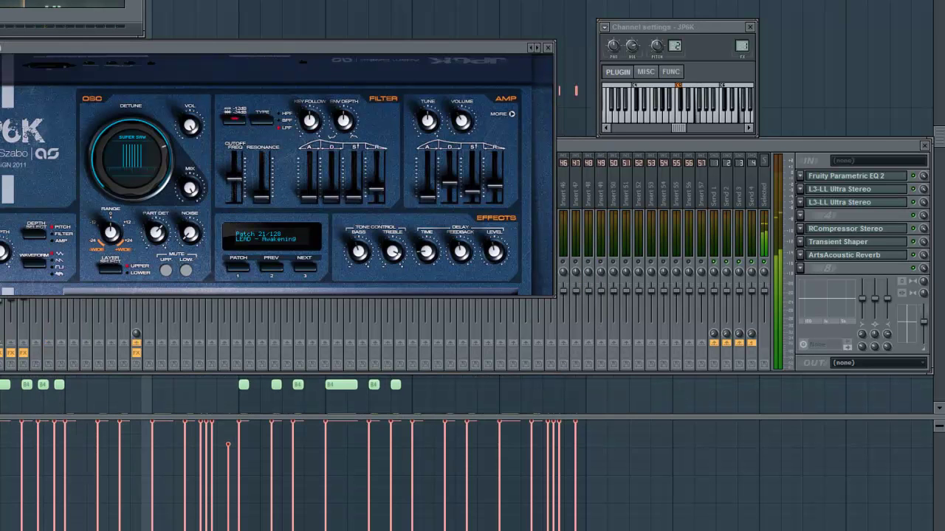
left_click(1, 6)
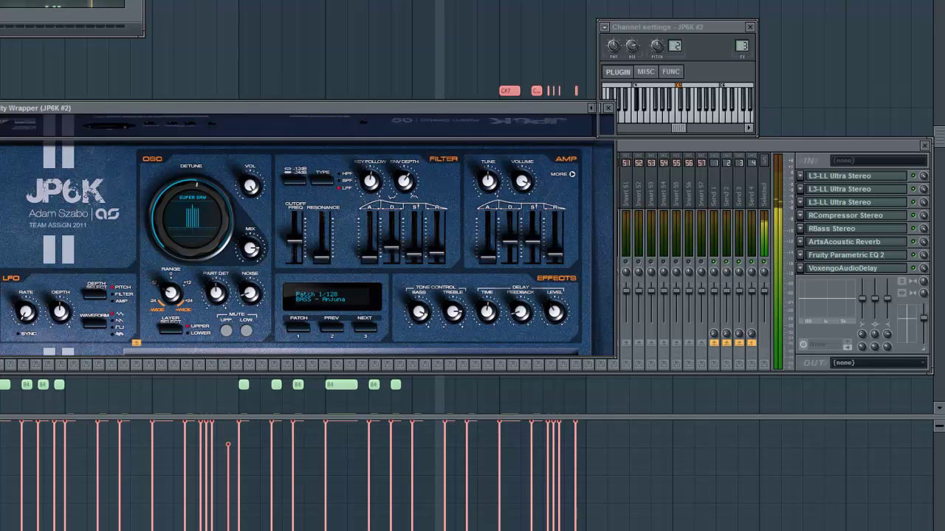
left_click(1, 14)
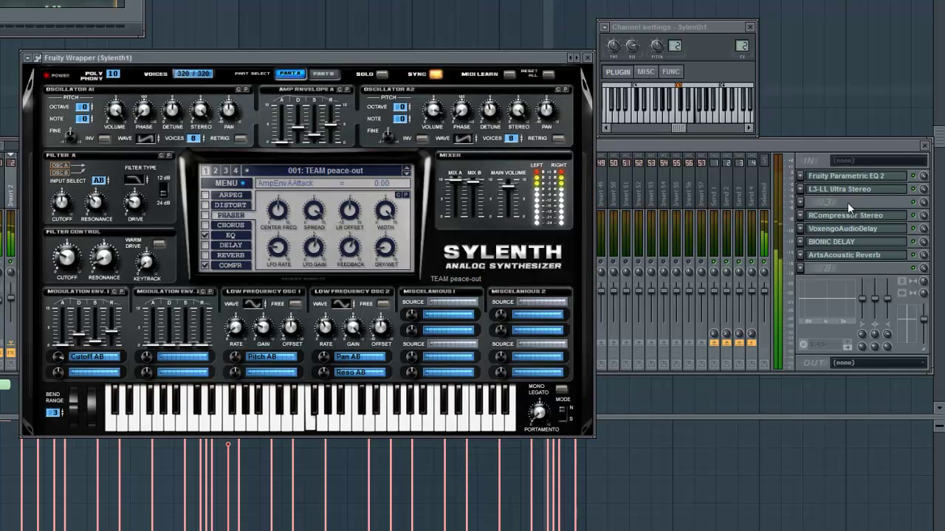